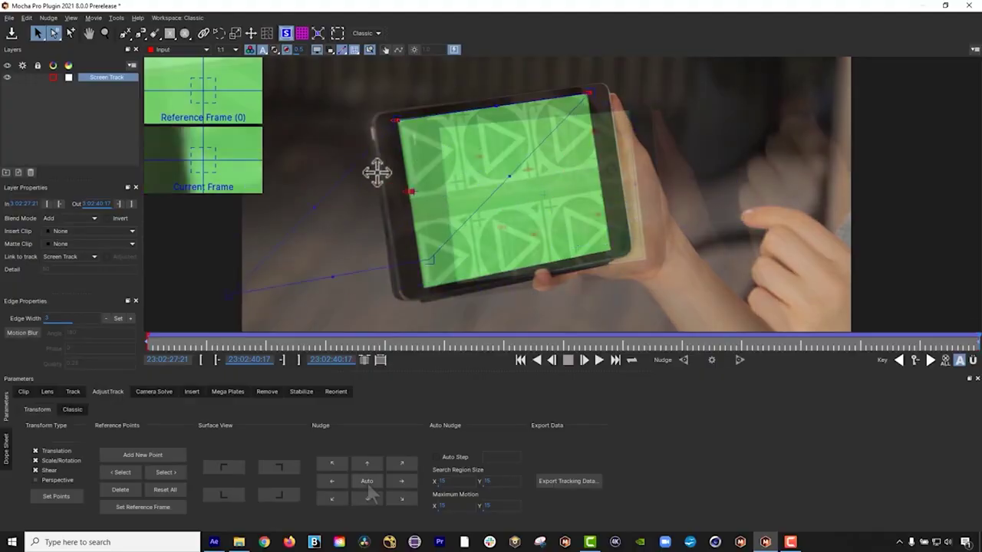
# Step: Auto-nudge the selected reference point of the Screen Track layer
pyautogui.click(367, 481)
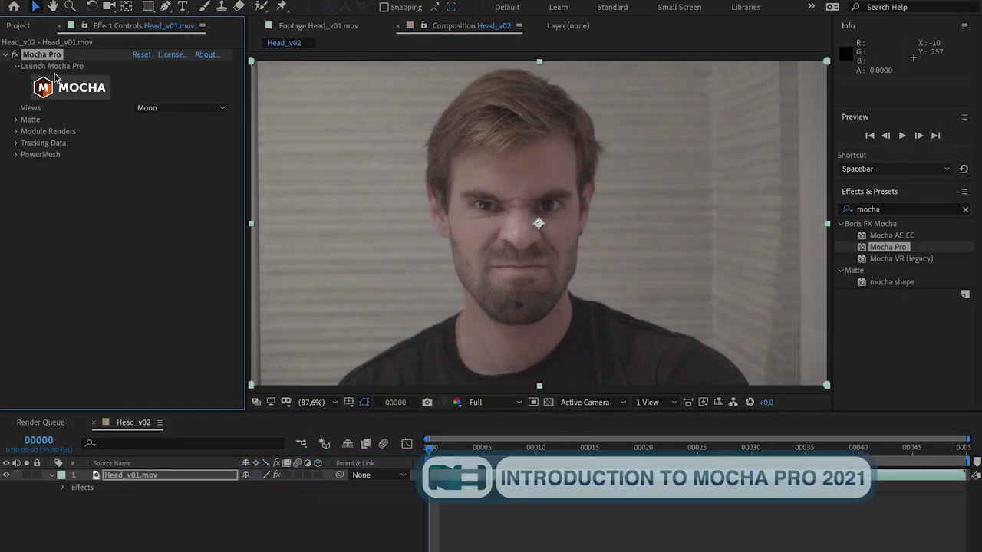
# Step: Launch Mocha Pro from the effect on Head_v01.mov, start the plugin, and switch its workspace to Classic
pyautogui.click(85, 92)
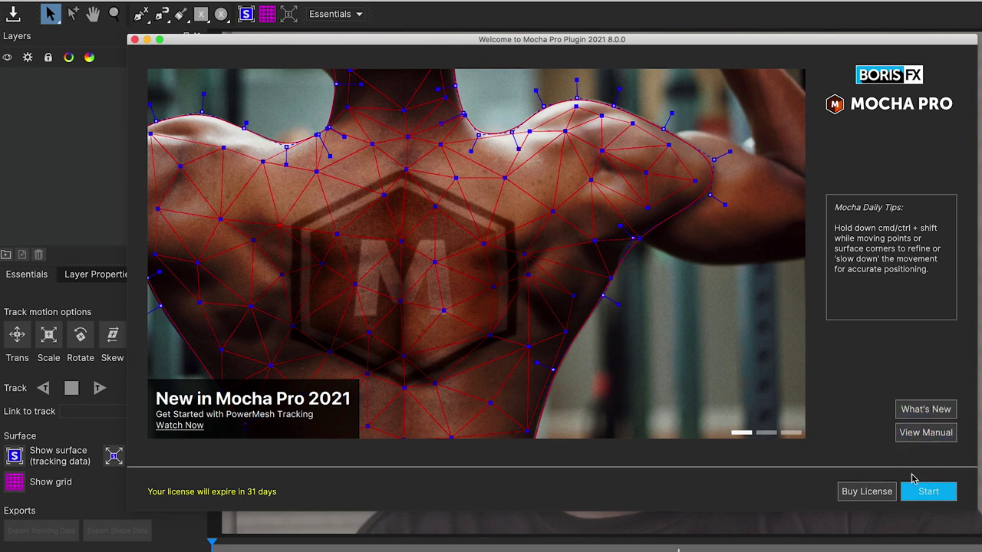
pyautogui.click(929, 492)
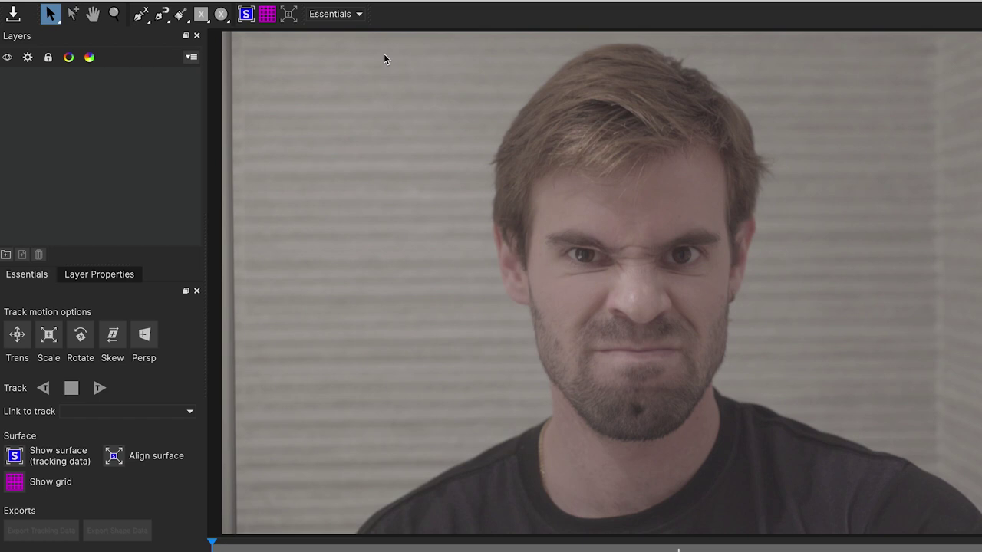
pyautogui.click(356, 16)
pyautogui.click(349, 36)
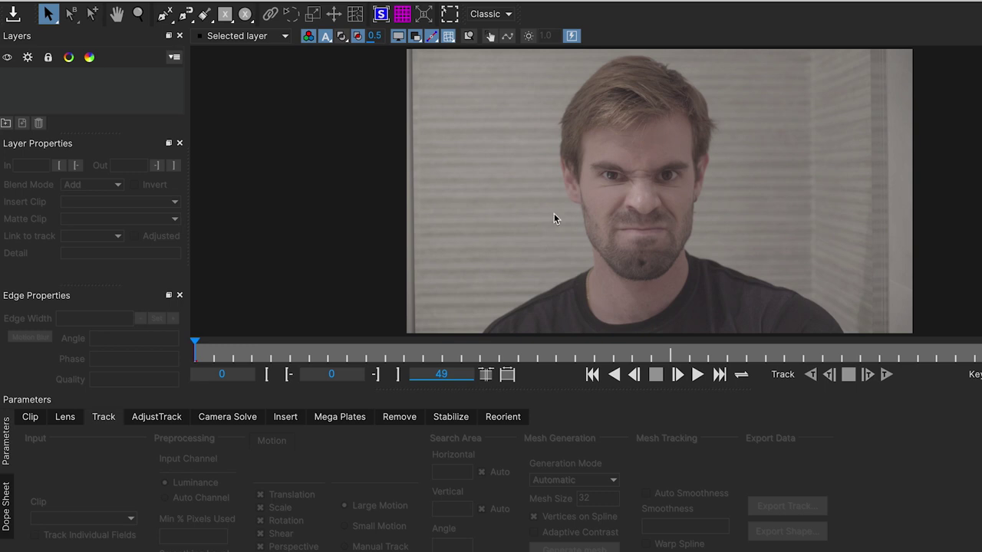
pyautogui.press('x')
pyautogui.moveTo(563, 201); pyautogui.dragTo(485, 206)
pyautogui.press('x')
pyautogui.moveTo(541, 217); pyautogui.dragTo(537, 210)
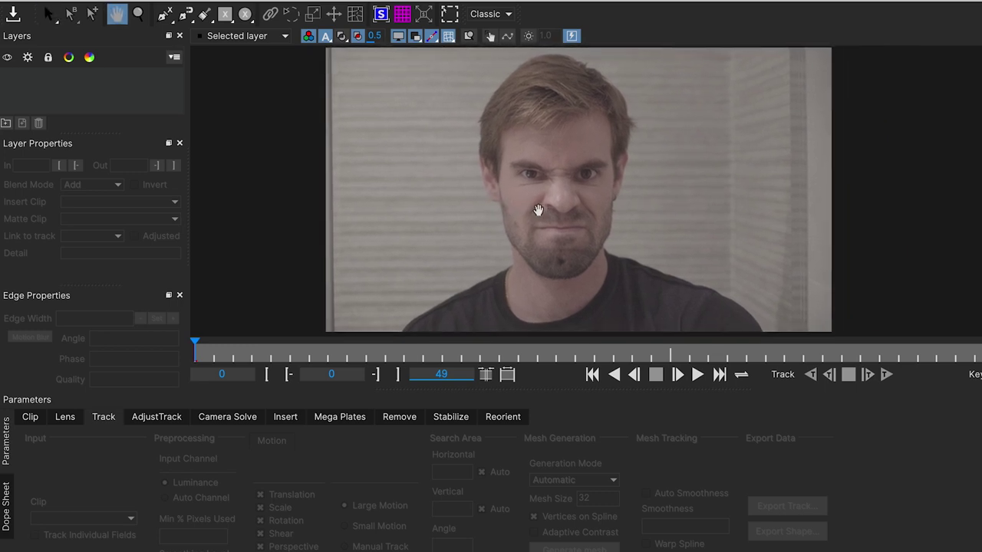
pyautogui.press('s')
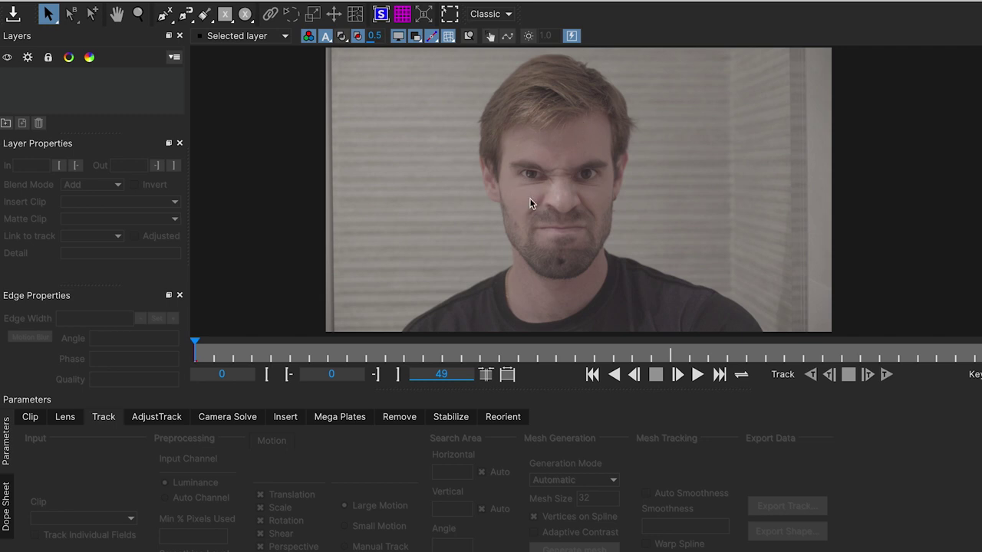
pyautogui.scroll(2, 565, 190)
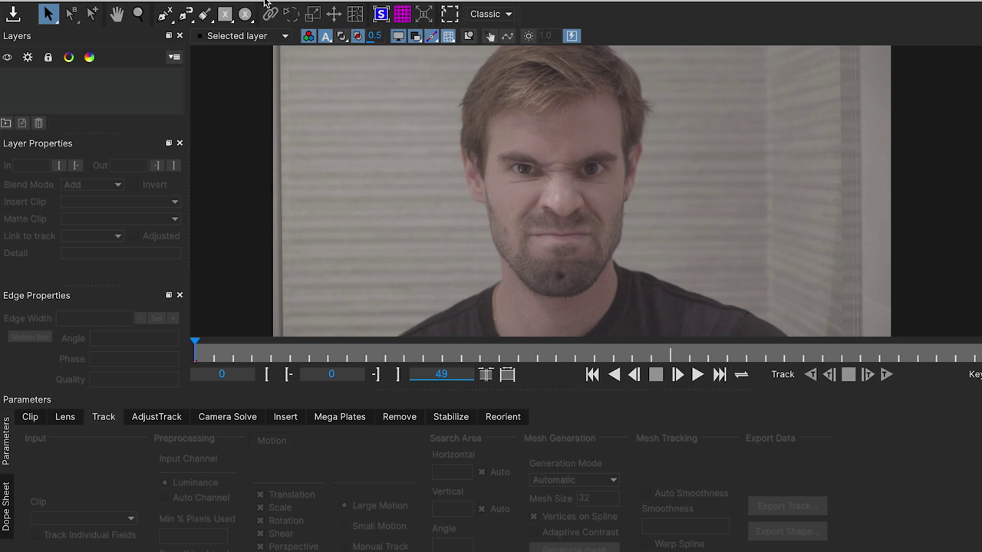
# Step: Show the Python Script Editor in the workspace and close it again
pyautogui.click(234, 2)
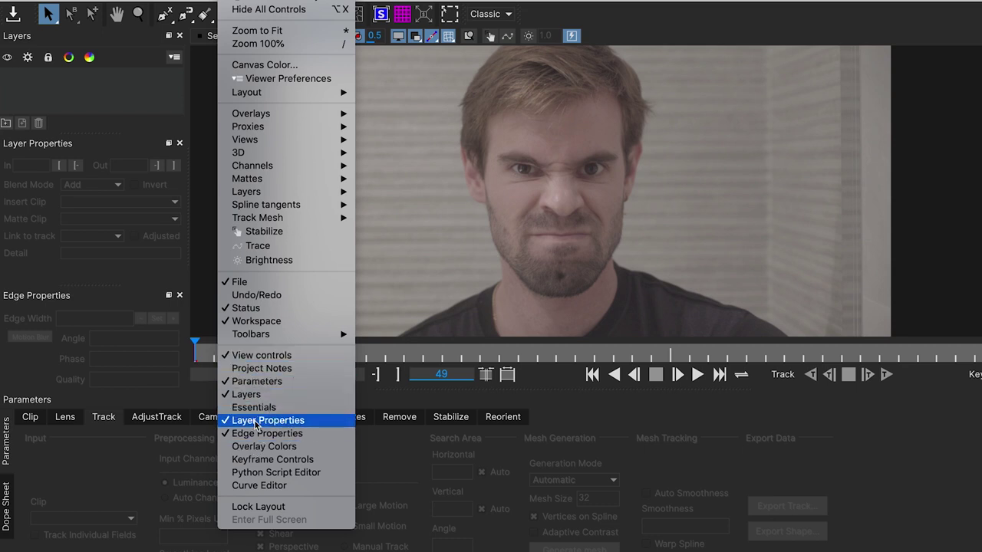
pyautogui.click(253, 474)
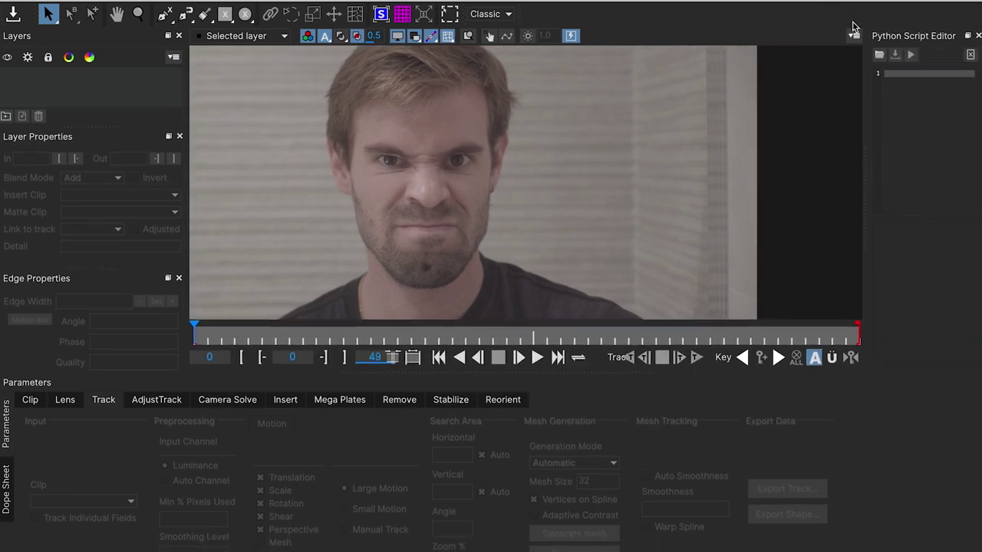
pyautogui.click(922, 97)
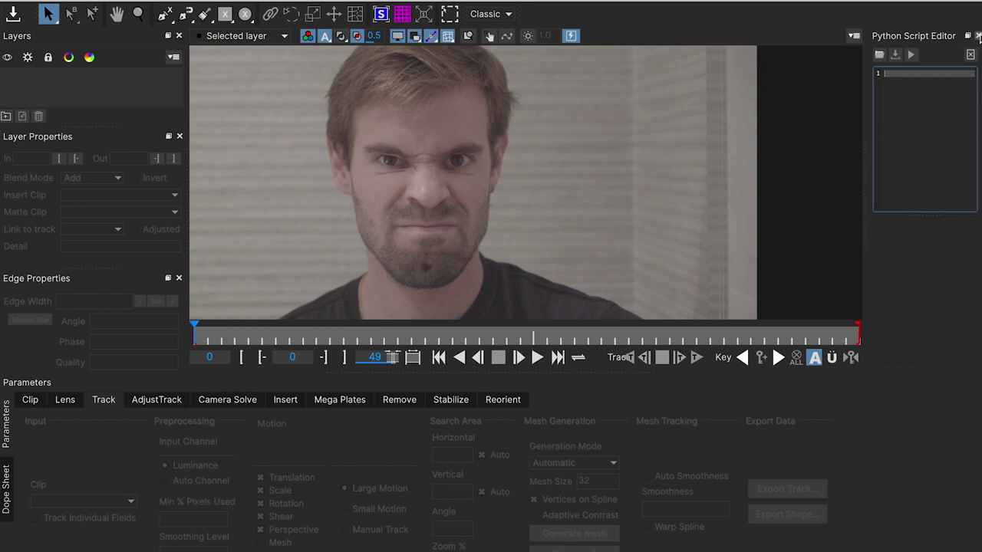
pyautogui.click(978, 35)
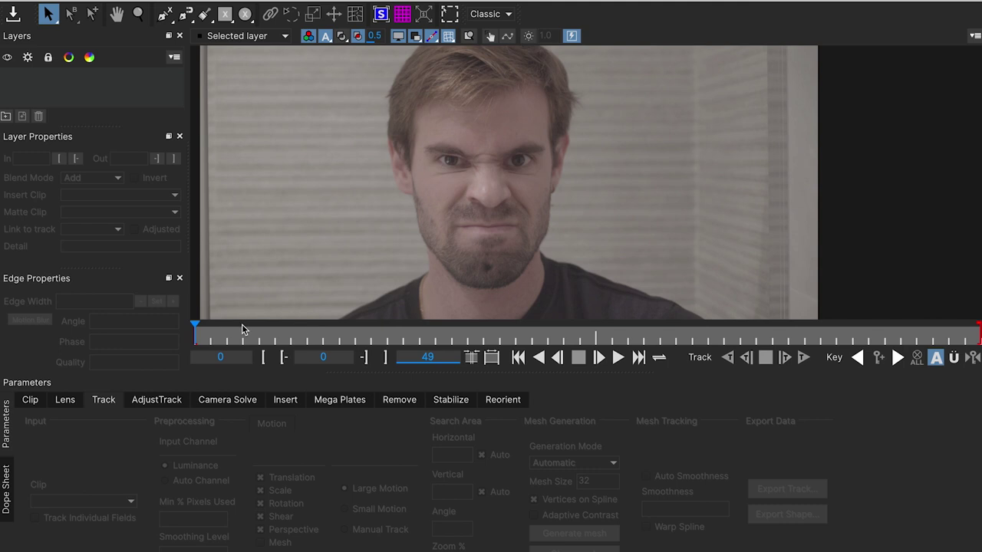
pyautogui.click(148, 400)
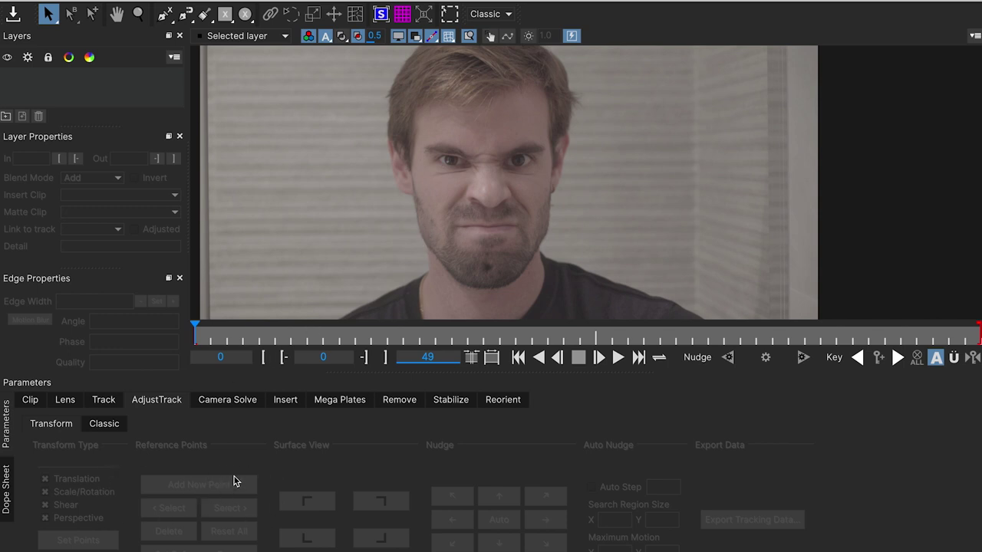
pyautogui.click(103, 400)
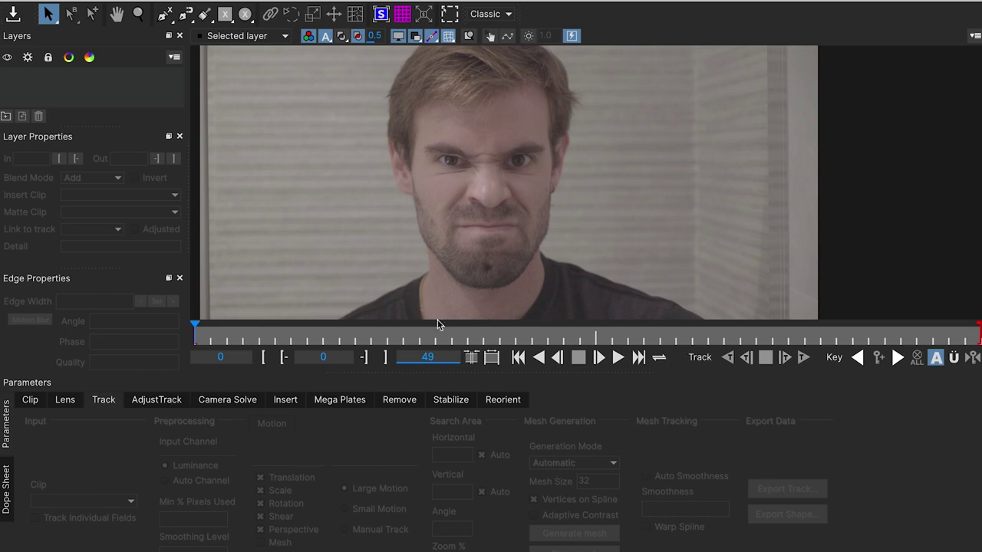
# Step: Draw a closed X-Spline around the man's face, from the temple along the jaw and chin and across the forehead
pyautogui.click(164, 14)
pyautogui.click(408, 148)
pyautogui.click(419, 230)
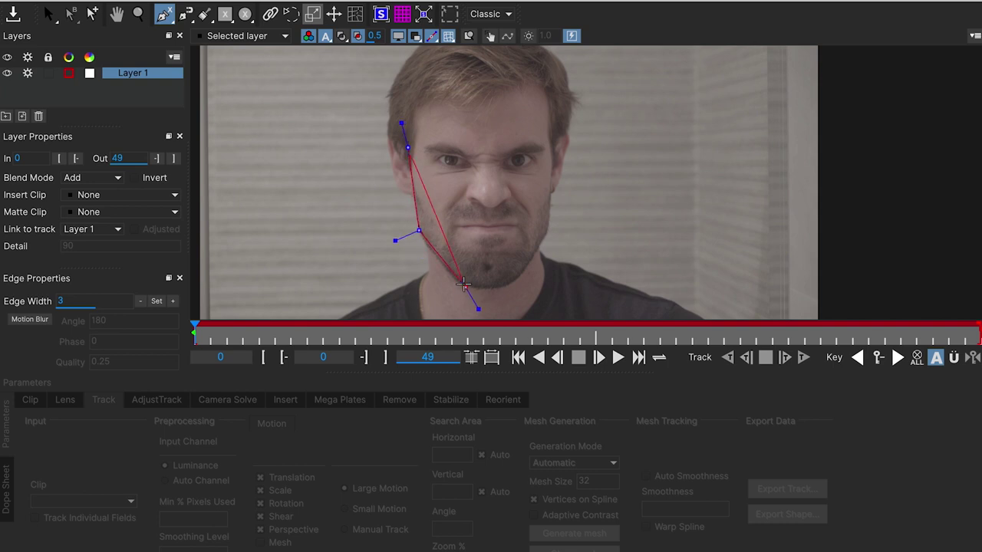
pyautogui.click(466, 286)
pyautogui.click(515, 282)
pyautogui.click(549, 229)
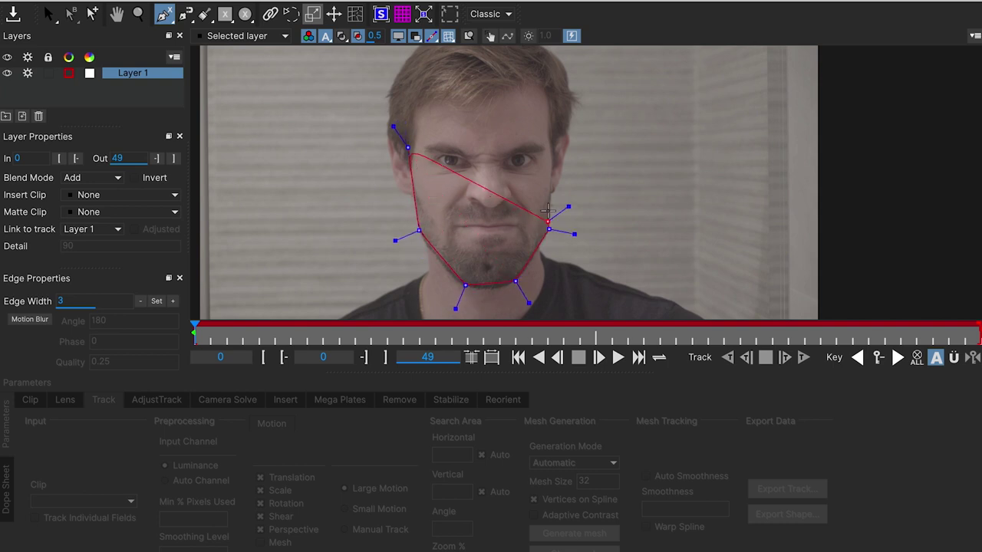
pyautogui.click(552, 150)
pyautogui.click(546, 82)
pyautogui.click(499, 99)
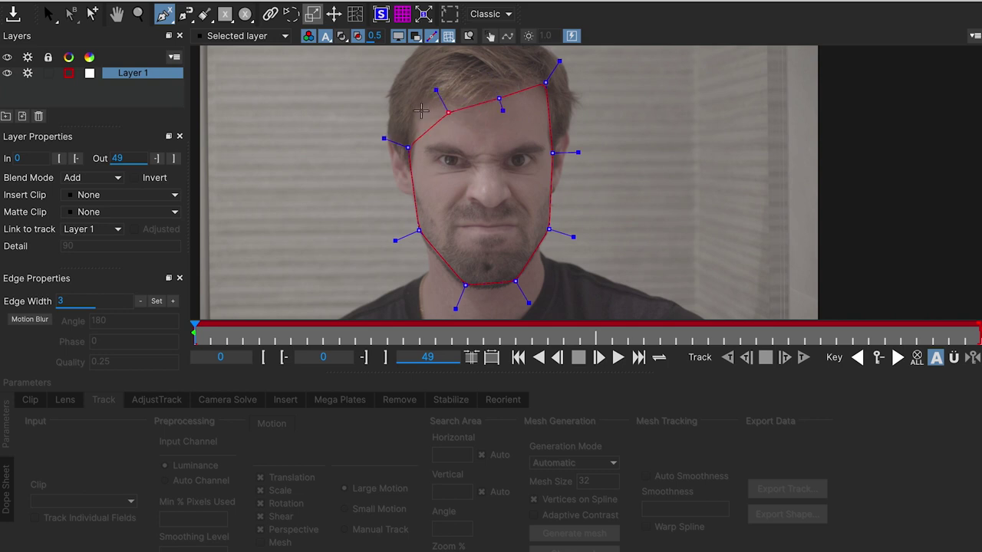
pyautogui.click(421, 104)
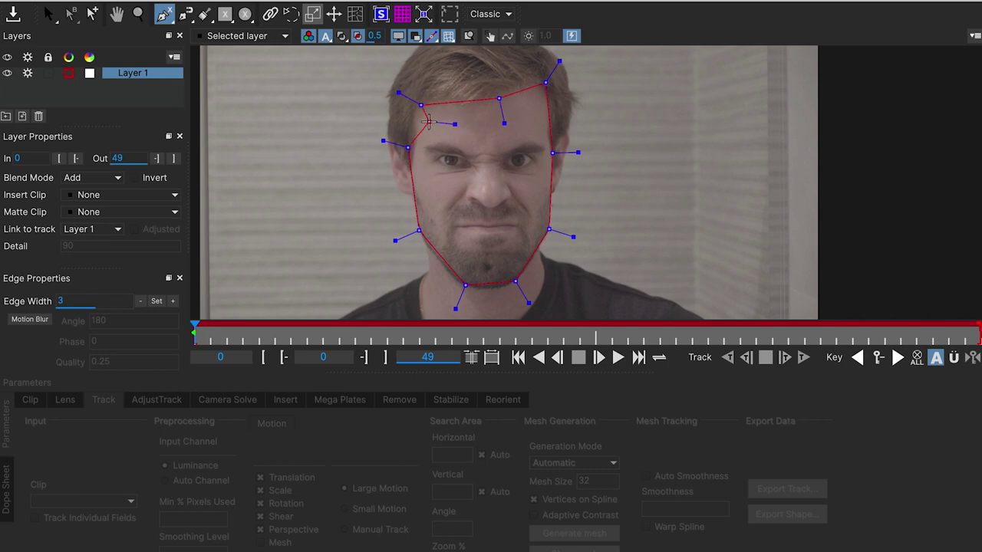
pyautogui.rightClick(421, 125)
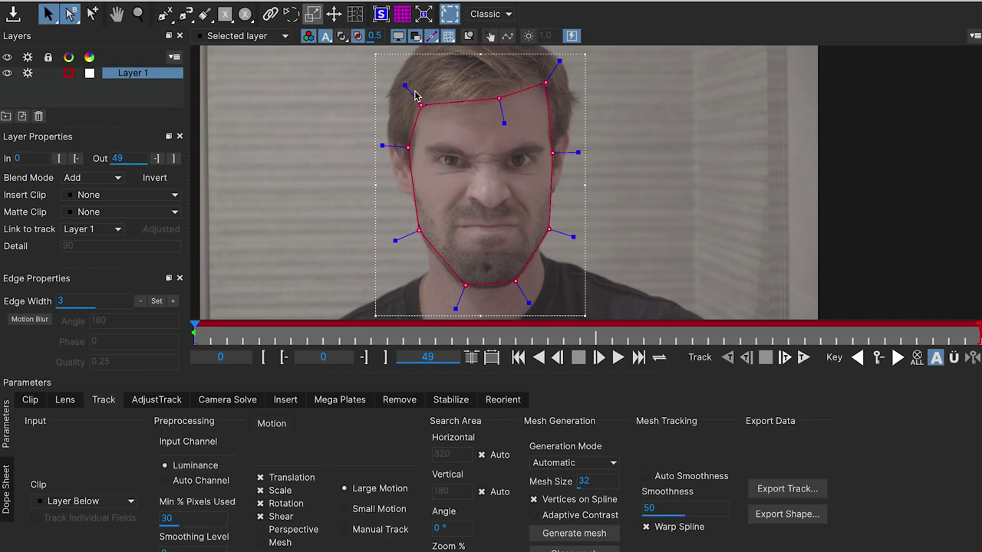
# Step: Smooth the face spline with its point handles and adjust the points at the jaw, chin and temple to follow the face
pyautogui.moveTo(405, 85); pyautogui.dragTo(406, 87)
pyautogui.click(441, 136)
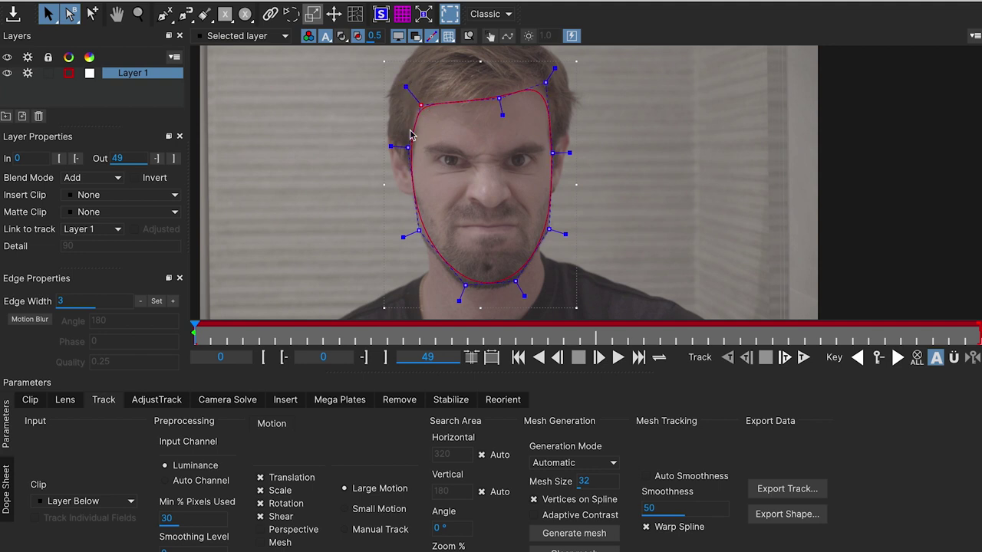
pyautogui.click(419, 230)
pyautogui.moveTo(403, 237); pyautogui.dragTo(400, 239)
pyautogui.moveTo(463, 285); pyautogui.dragTo(514, 286)
pyautogui.moveTo(566, 235); pyautogui.dragTo(572, 235)
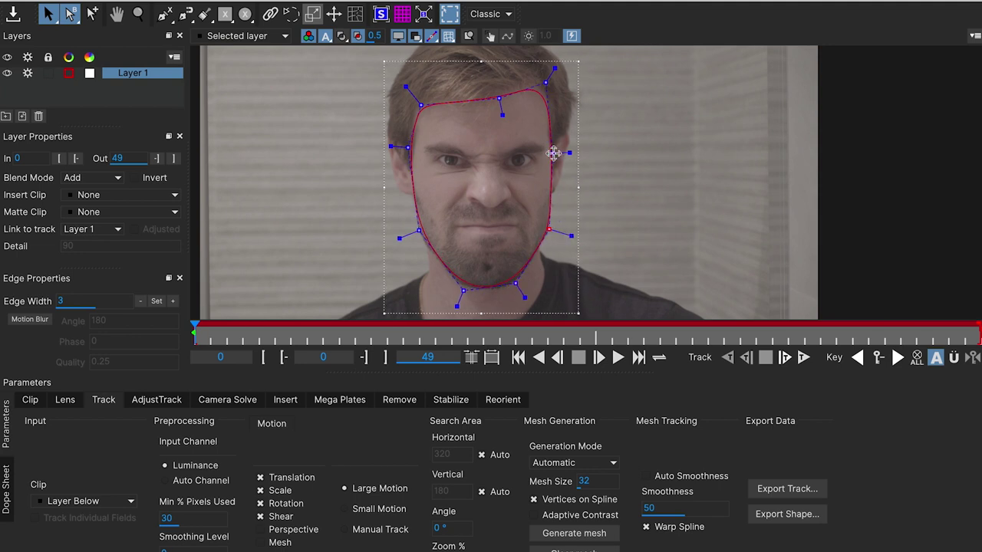
pyautogui.moveTo(553, 153); pyautogui.dragTo(553, 154)
pyautogui.moveTo(457, 306); pyautogui.dragTo(455, 310)
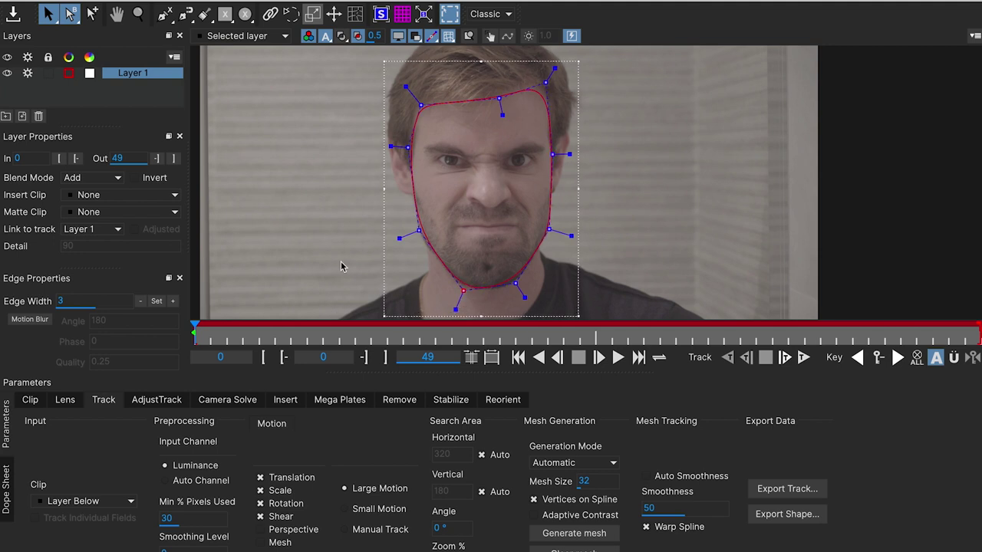
# Step: Enable Perspective and Mesh in the track motion options for Layer 1
pyautogui.click(283, 529)
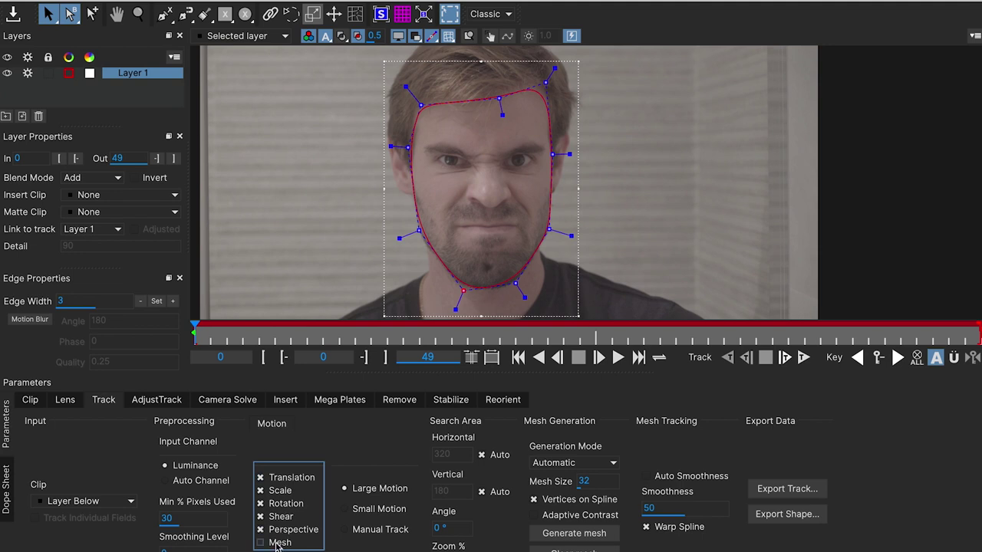
pyautogui.click(278, 544)
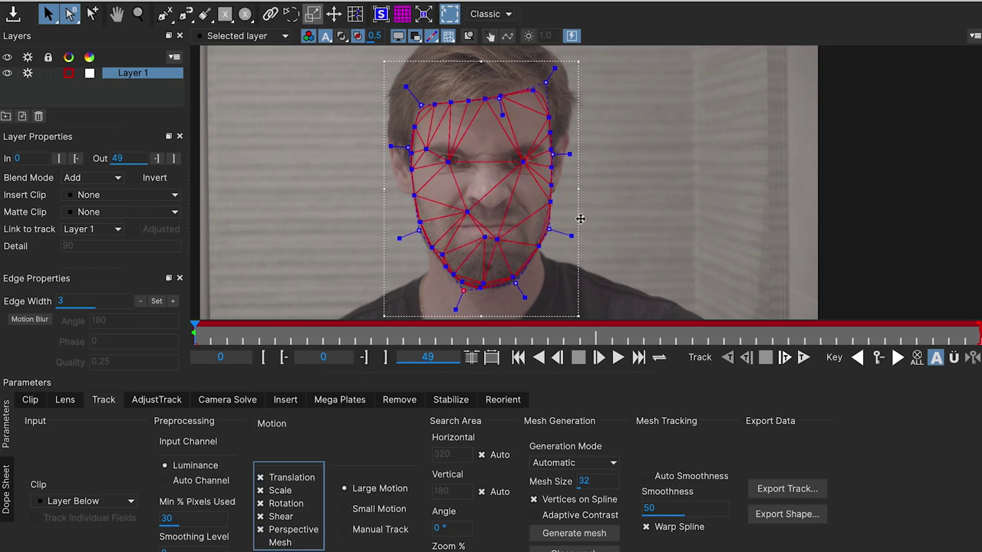
# Step: Change the spline outline color of Layer 1 to green
pyautogui.press('x')
pyautogui.moveTo(509, 176); pyautogui.dragTo(590, 168)
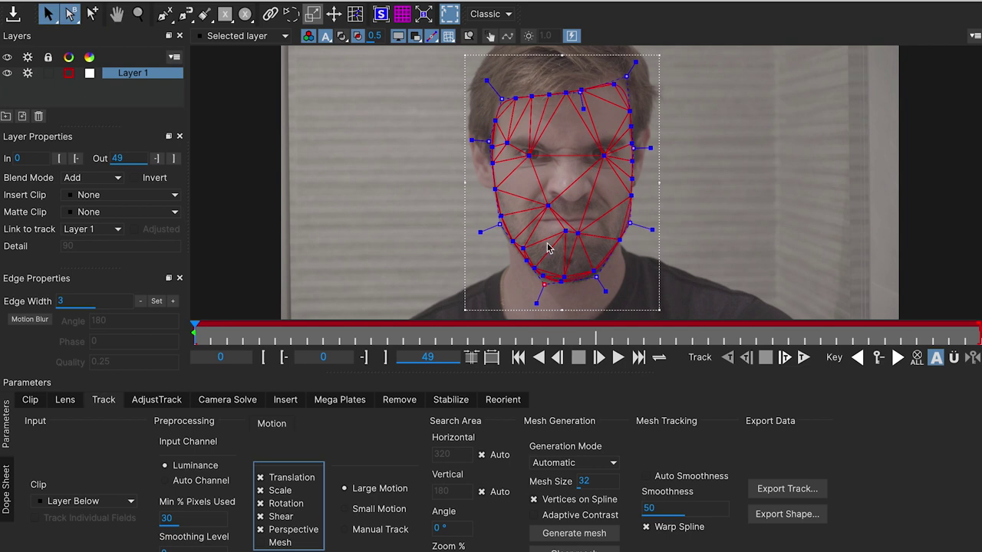
pyautogui.click(69, 72)
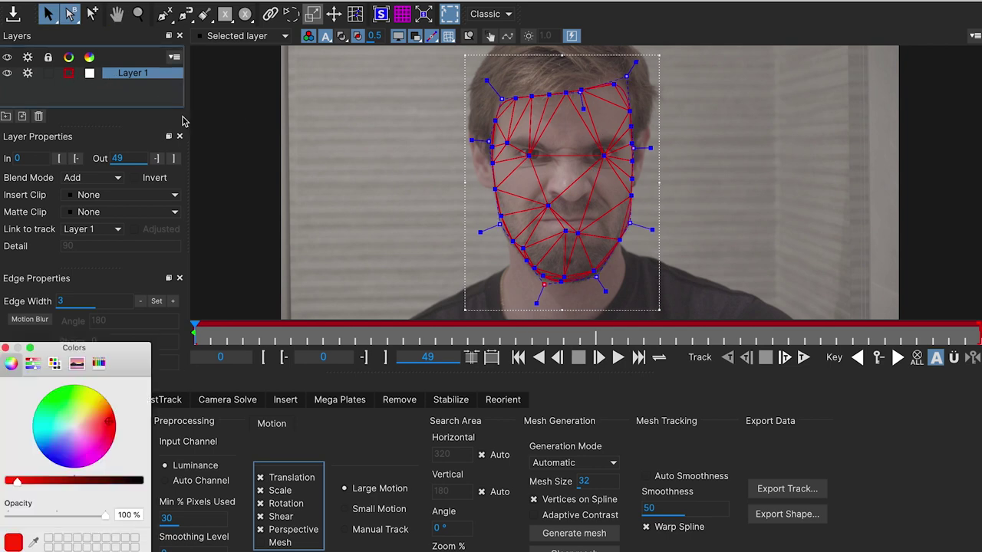
pyautogui.click(56, 389)
pyautogui.click(5, 348)
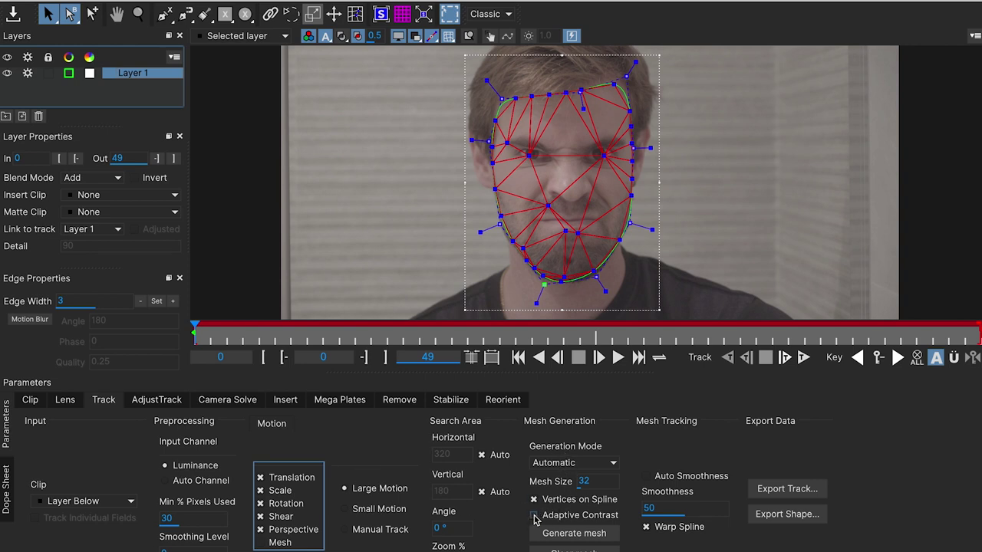
# Step: Enable Adaptive Contrast, set the Mesh Size to 23, and regenerate the face mesh
pyautogui.click(534, 518)
pyautogui.click(571, 534)
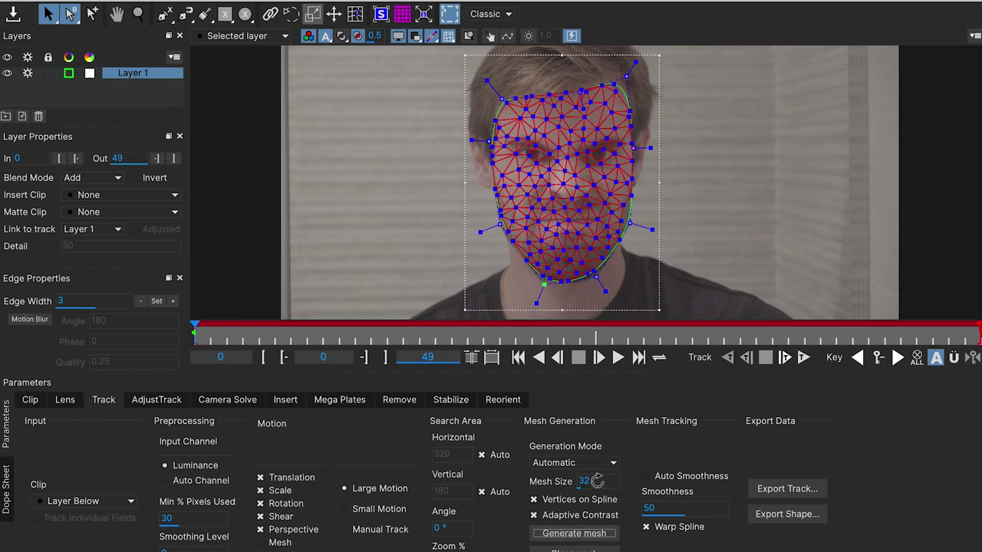
pyautogui.click(596, 481)
pyautogui.write('23')
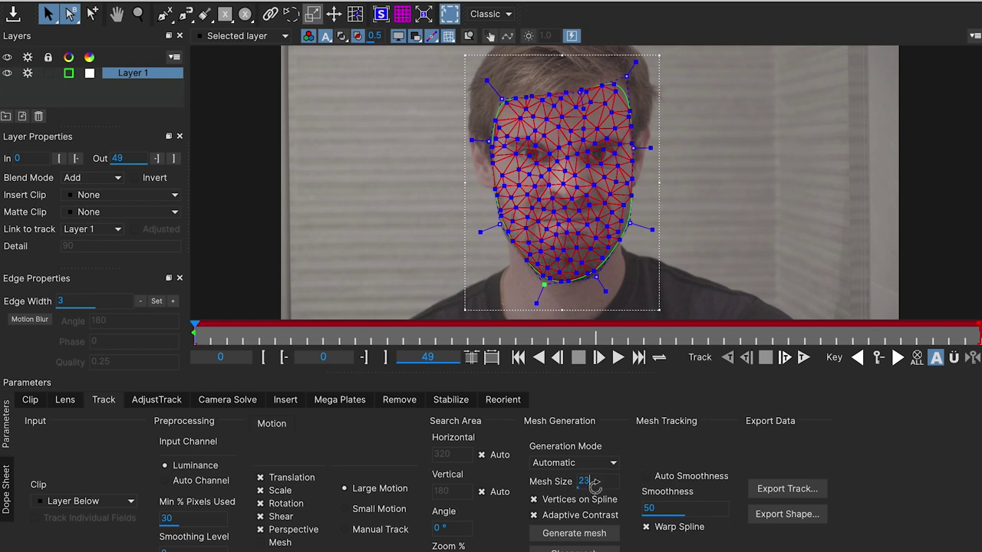
pyautogui.click(574, 533)
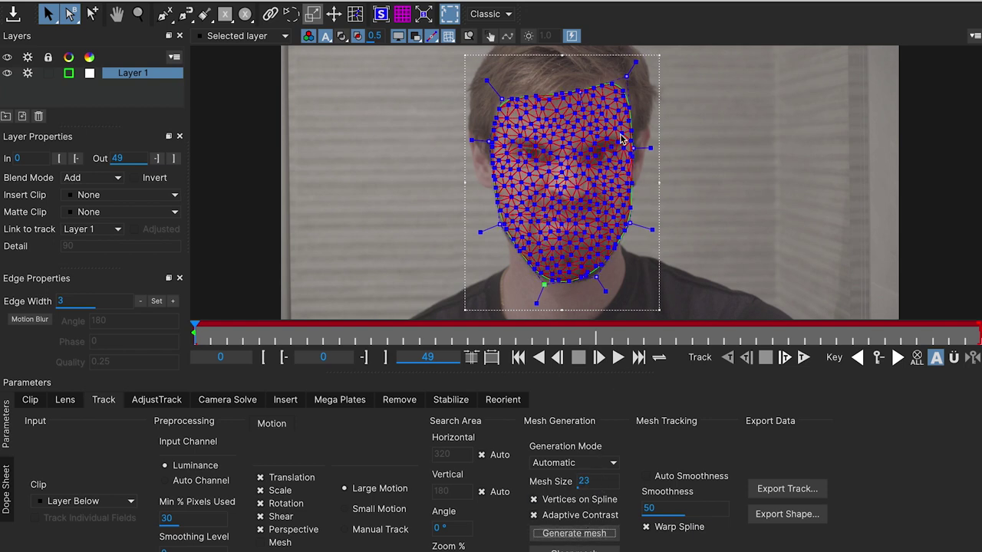
# Step: Set the mesh generation mode to Uniform and regenerate the face mesh
pyautogui.click(562, 461)
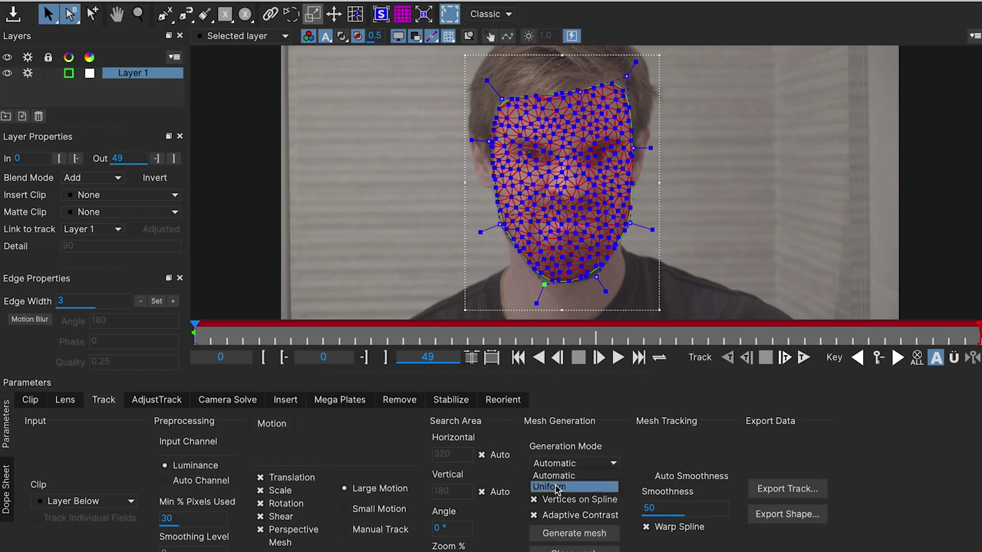
pyautogui.click(563, 482)
pyautogui.click(563, 533)
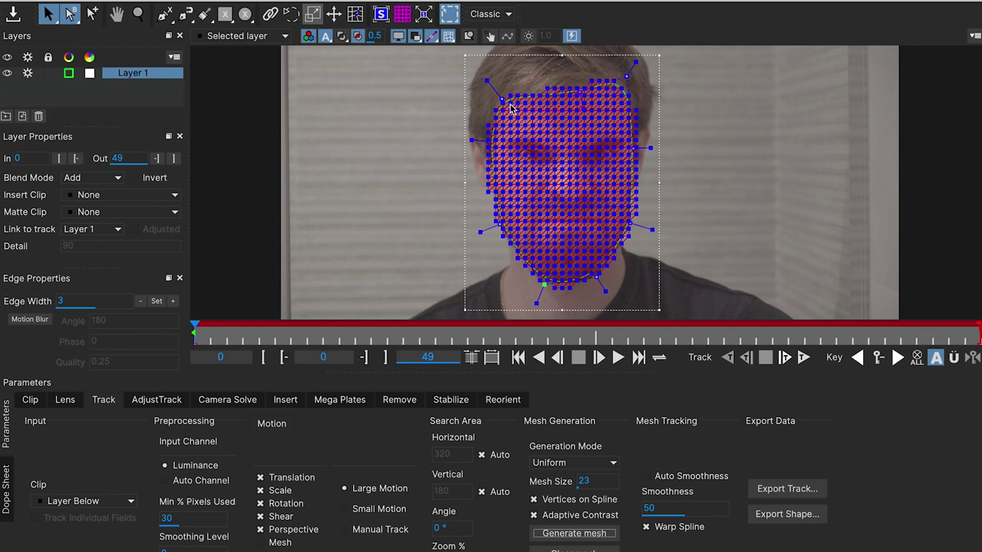
# Step: Try the uniform mesh with Vertices on Spline disabled, and turn the option back on
pyautogui.click(565, 502)
pyautogui.click(566, 533)
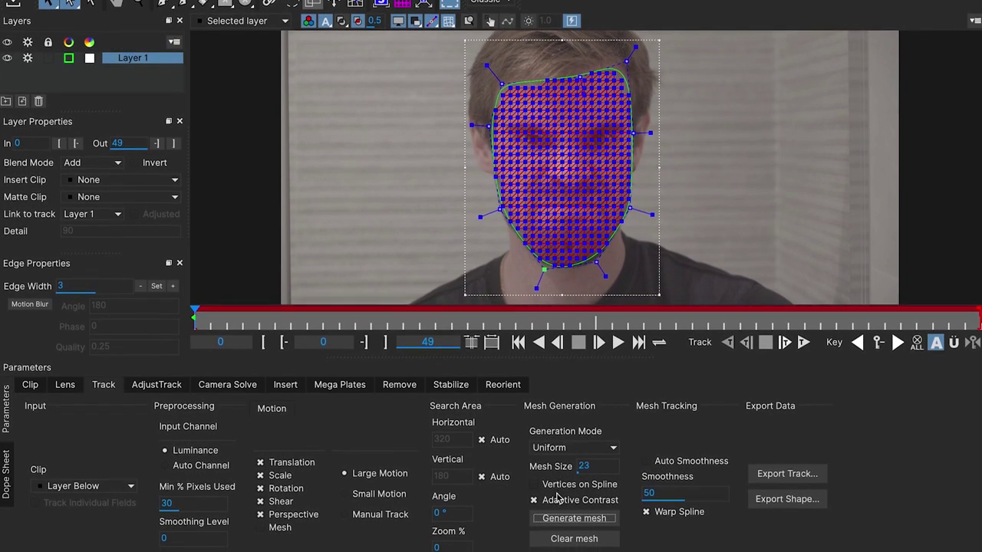
pyautogui.click(534, 484)
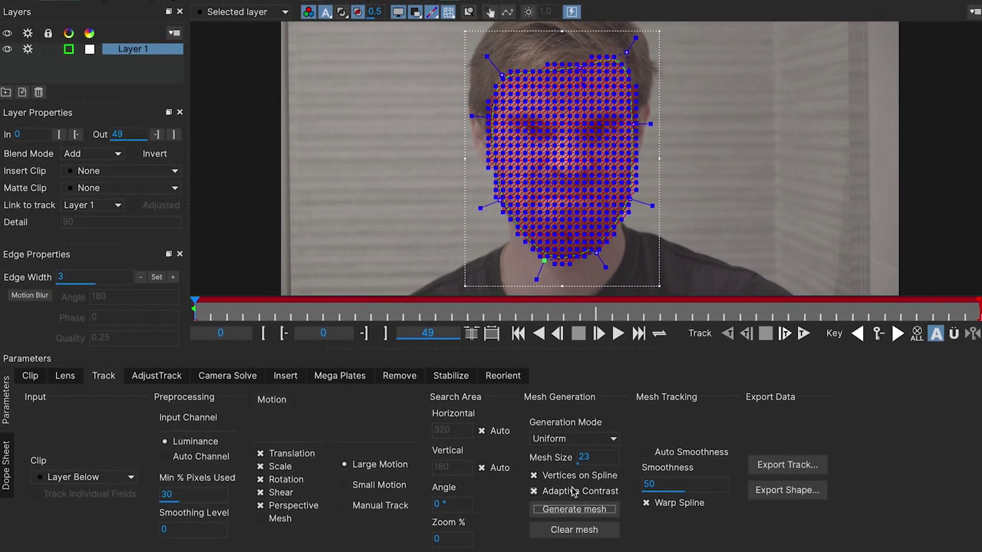
# Step: Clear the face mesh and generate it again with the same settings
pyautogui.click(574, 530)
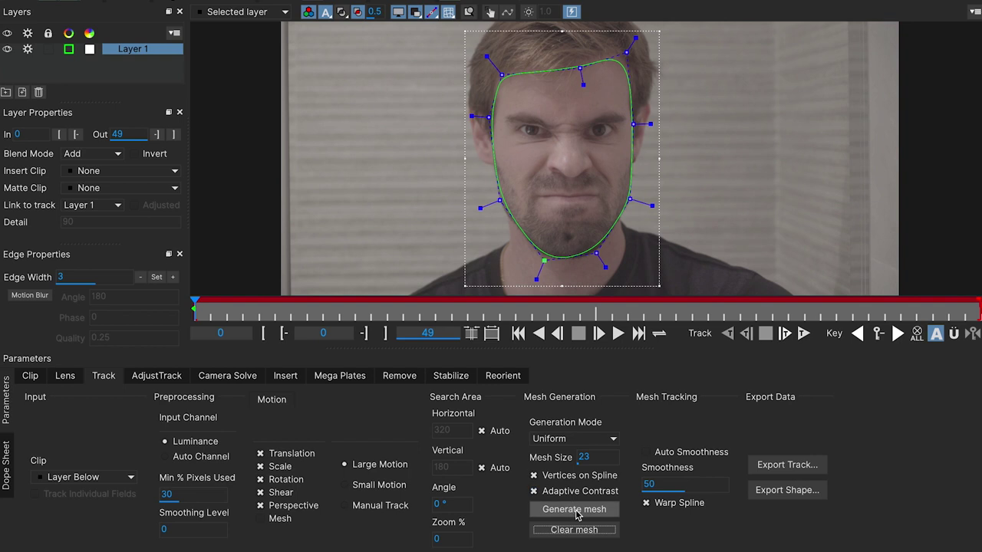
pyautogui.click(575, 509)
# Step: Set the Mesh Size to 32 and regenerate the uniform face mesh
pyautogui.click(591, 457)
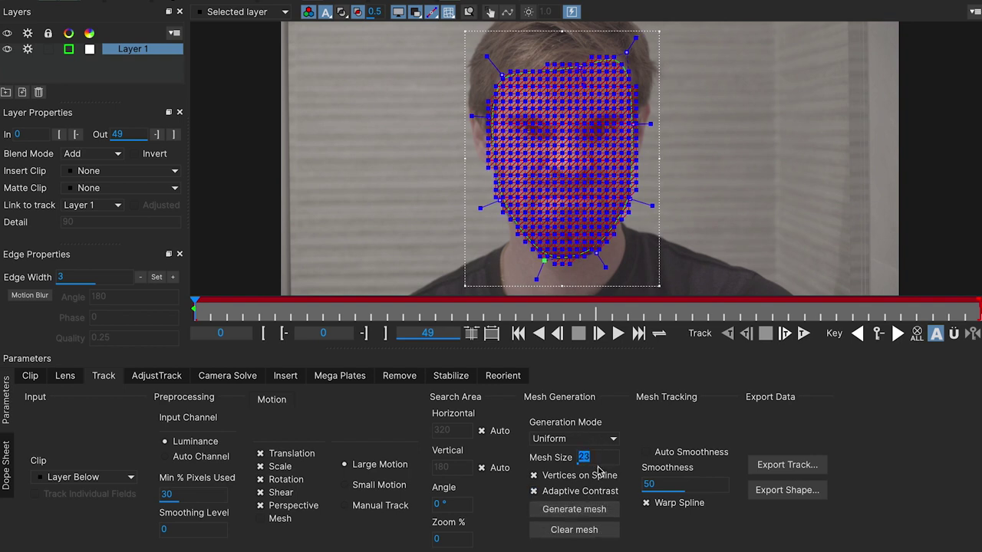
pyautogui.write('32')
pyautogui.click(580, 511)
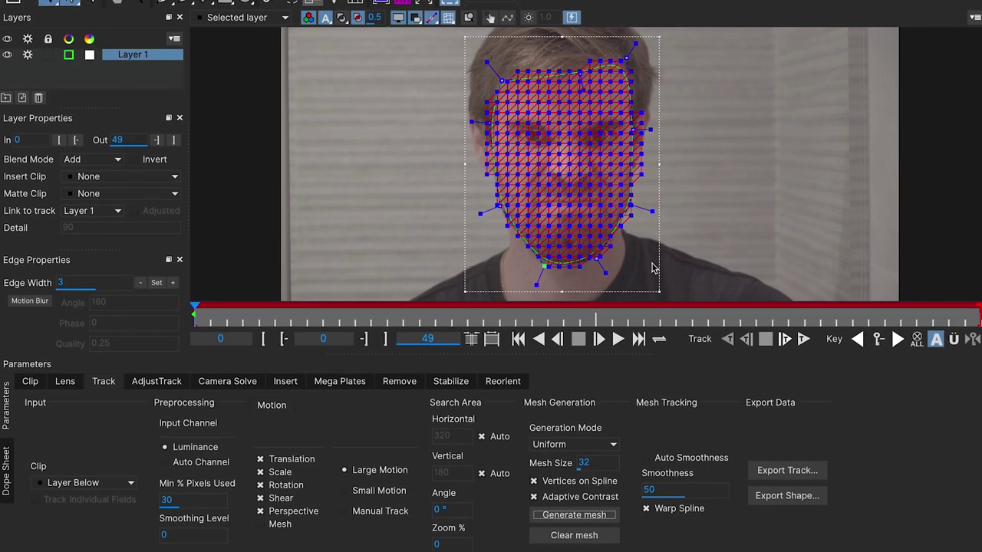
# Step: Enable Auto Smoothness for the mesh tracking of the face layer
pyautogui.press('x')
pyautogui.moveTo(672, 192); pyautogui.dragTo(637, 178)
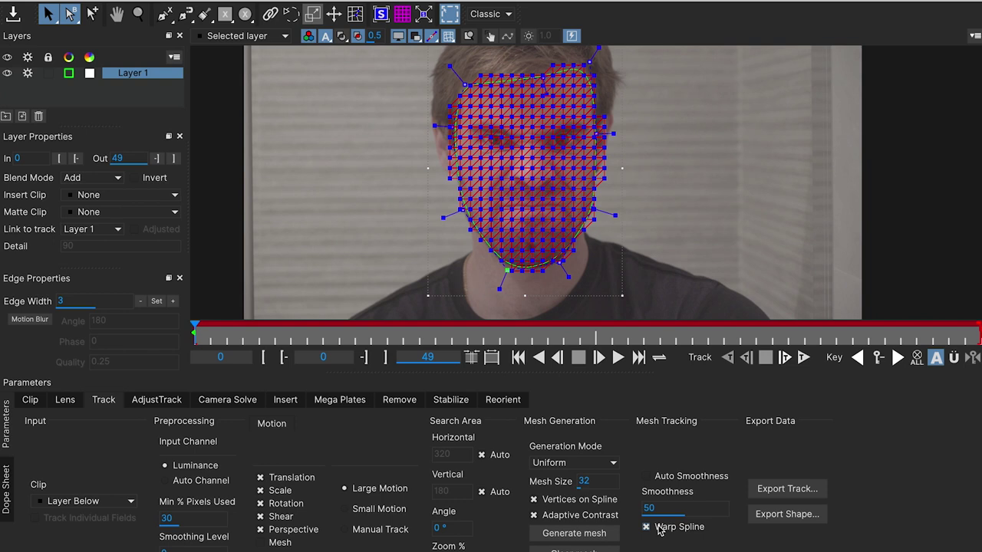
pyautogui.click(464, 83)
pyautogui.click(649, 476)
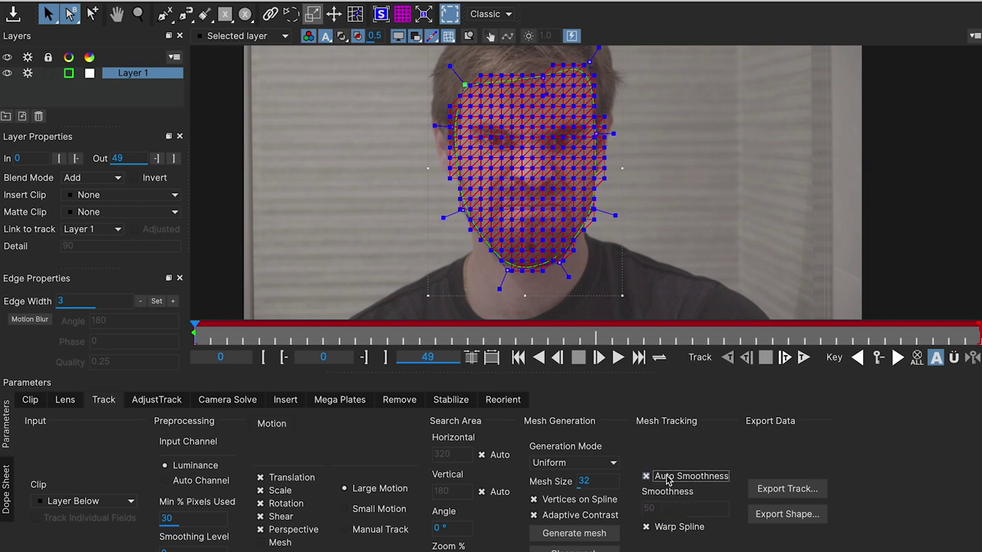
# Step: Include Mesh in the tracked motion, return to frame 0, and track the face layer forward through the clip
pyautogui.moveTo(540, 197); pyautogui.dragTo(511, 198)
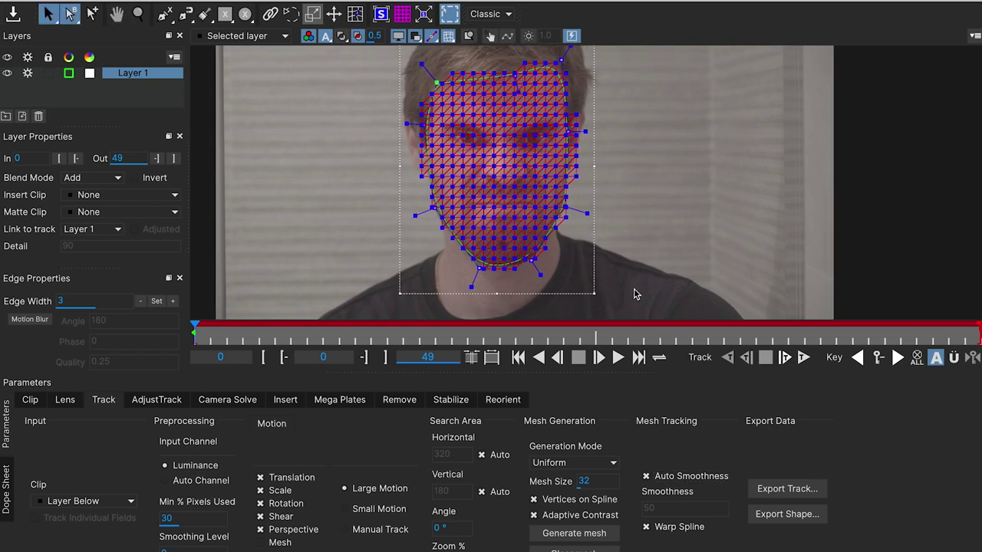
pyautogui.click(804, 359)
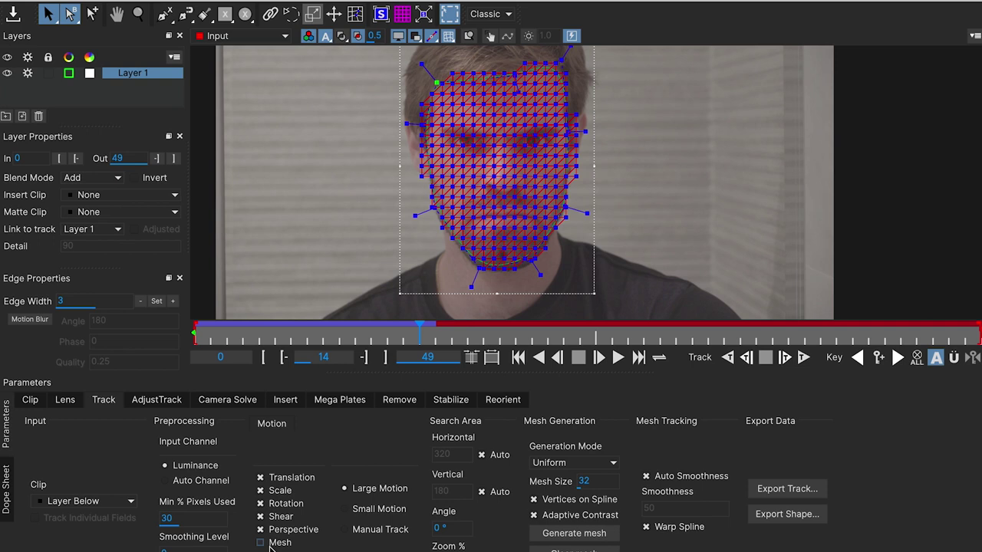
pyautogui.click(274, 542)
pyautogui.moveTo(386, 326); pyautogui.dragTo(132, 320)
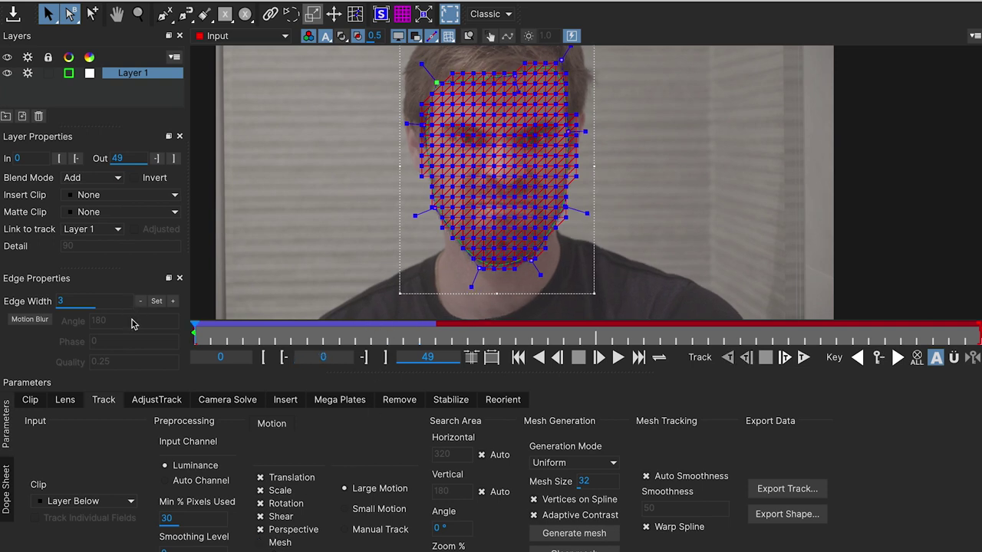
pyautogui.click(260, 542)
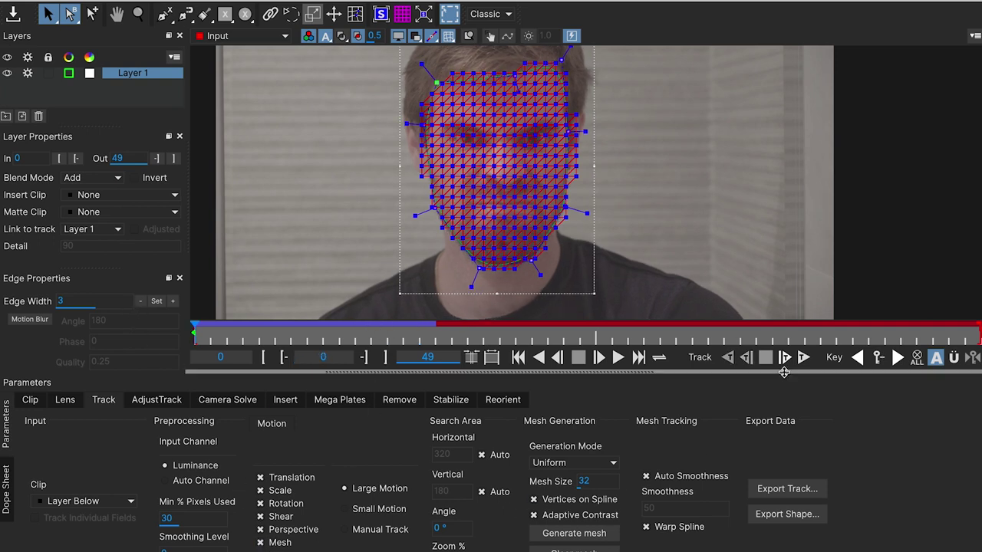
pyautogui.click(803, 358)
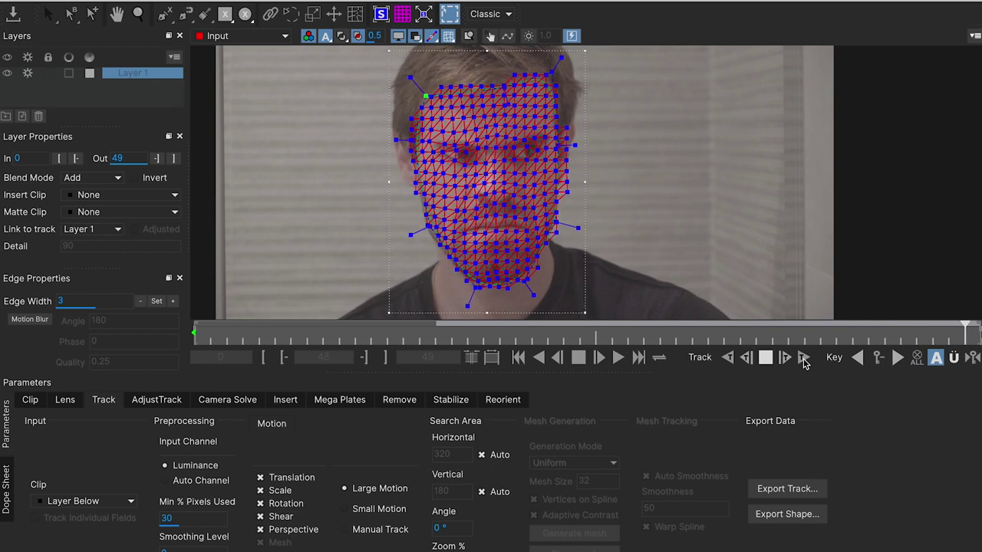
# Step: Return to frame 0, activate the mesh editing tool, and inspect the tracked face mesh at frame 31
pyautogui.moveTo(596, 338); pyautogui.dragTo(208, 326)
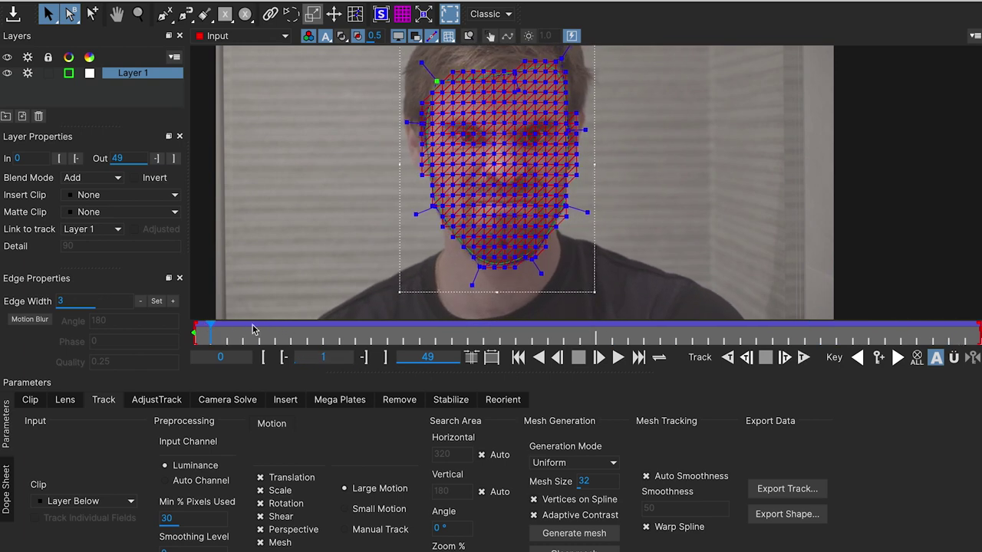
pyautogui.click(190, 335)
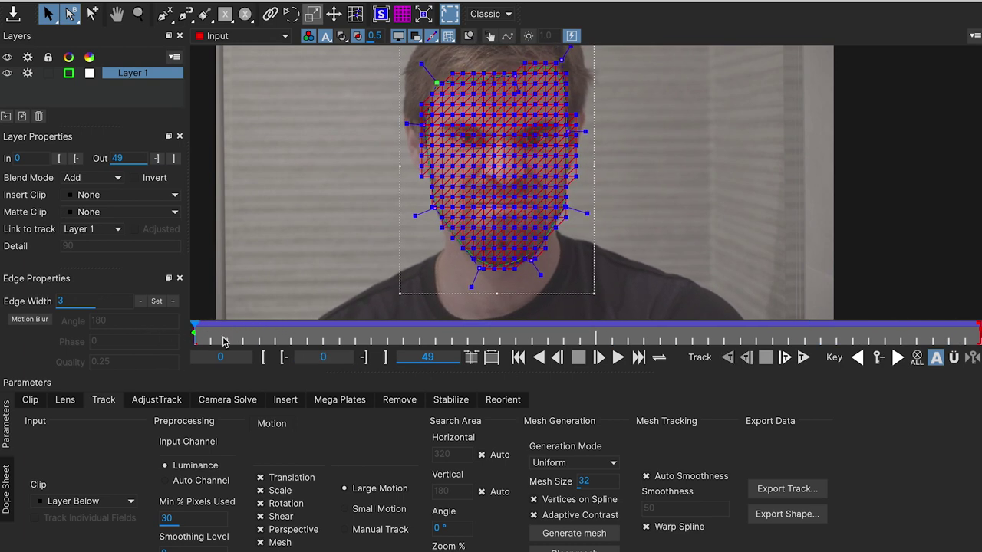
pyautogui.click(356, 14)
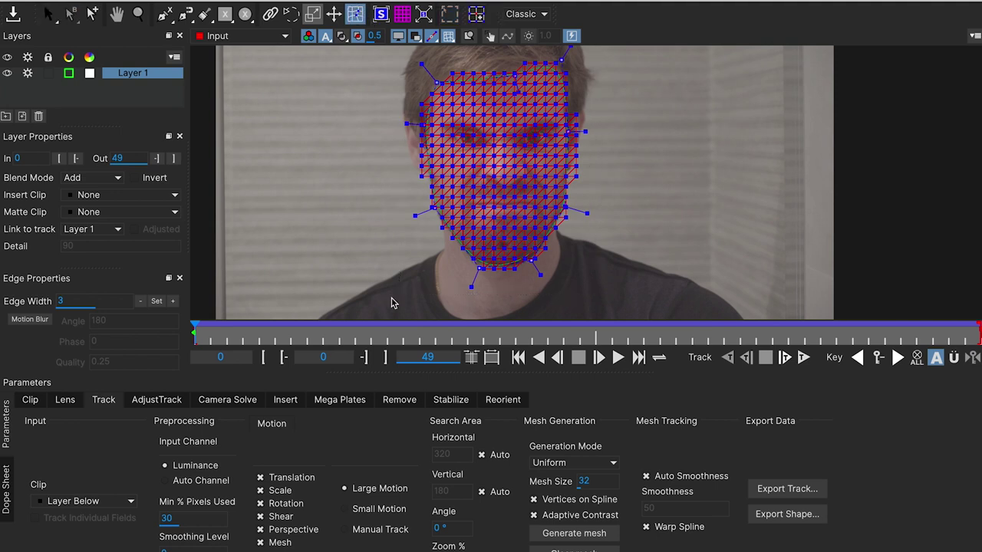
pyautogui.moveTo(402, 330); pyautogui.dragTo(686, 329)
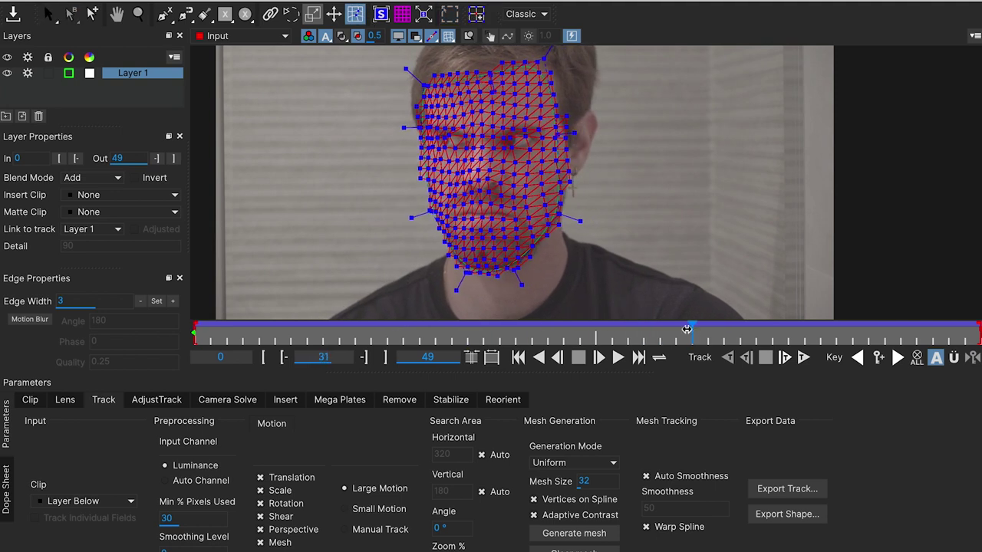
pyautogui.moveTo(526, 129); pyautogui.dragTo(528, 129)
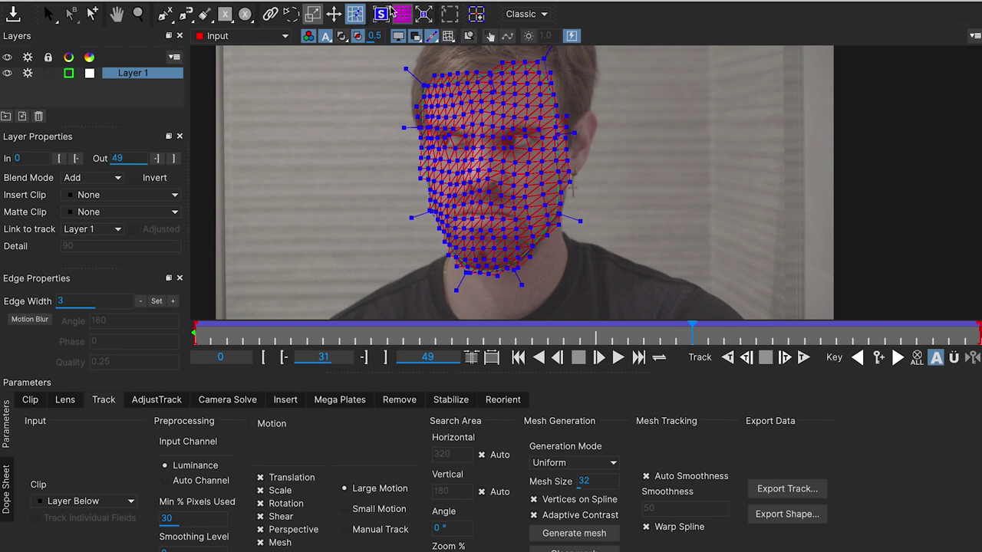
# Step: Switch the face mesh display to points only and back to the full mesh
pyautogui.click(449, 38)
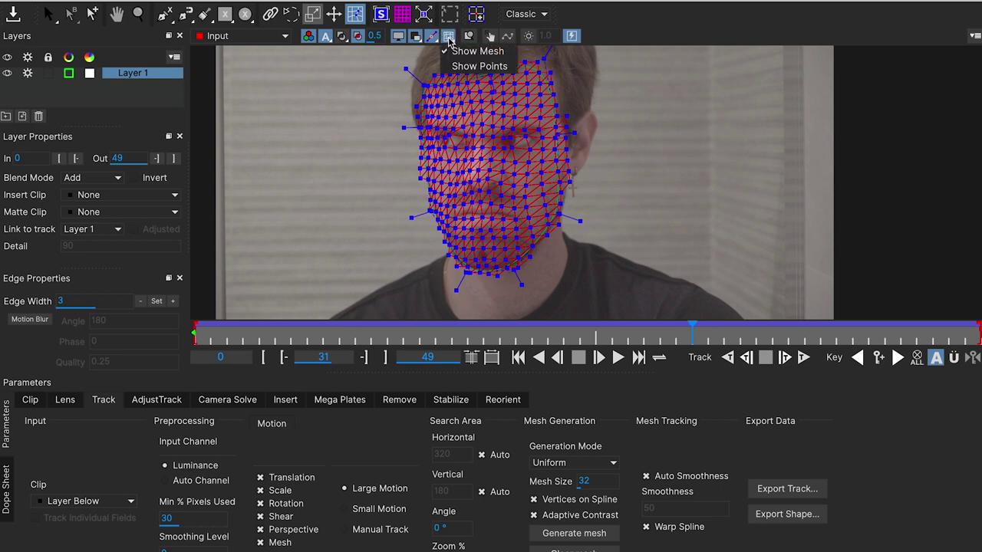
pyautogui.click(460, 48)
pyautogui.click(451, 36)
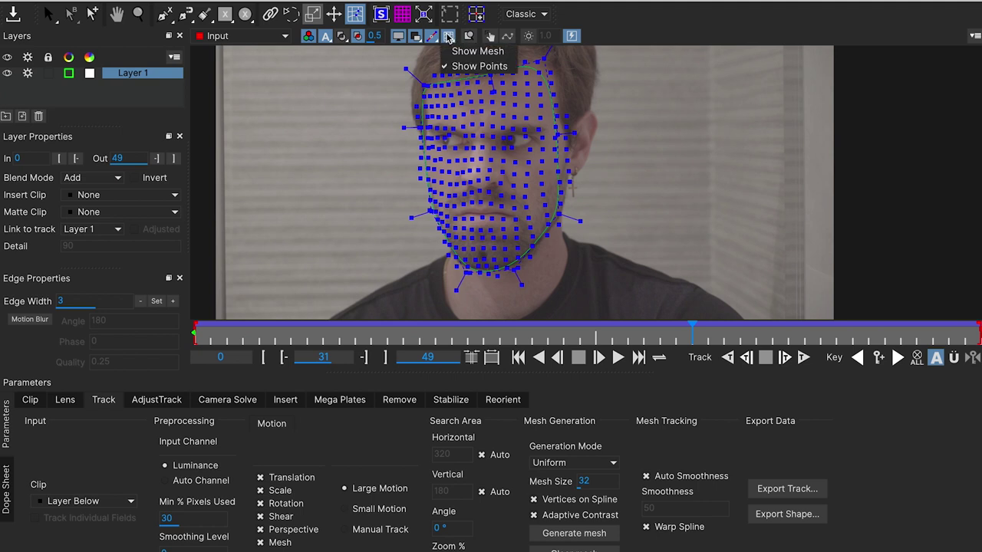
pyautogui.click(466, 49)
# Step: Deselect and reselect Layer 1, and scrub through the tracked mesh to frame 17
pyautogui.click(159, 92)
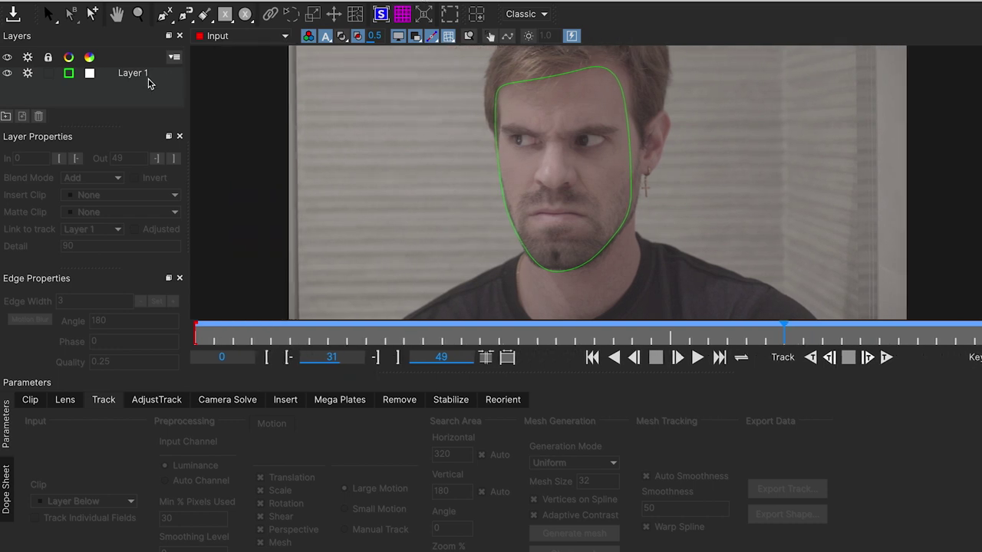
pyautogui.click(145, 77)
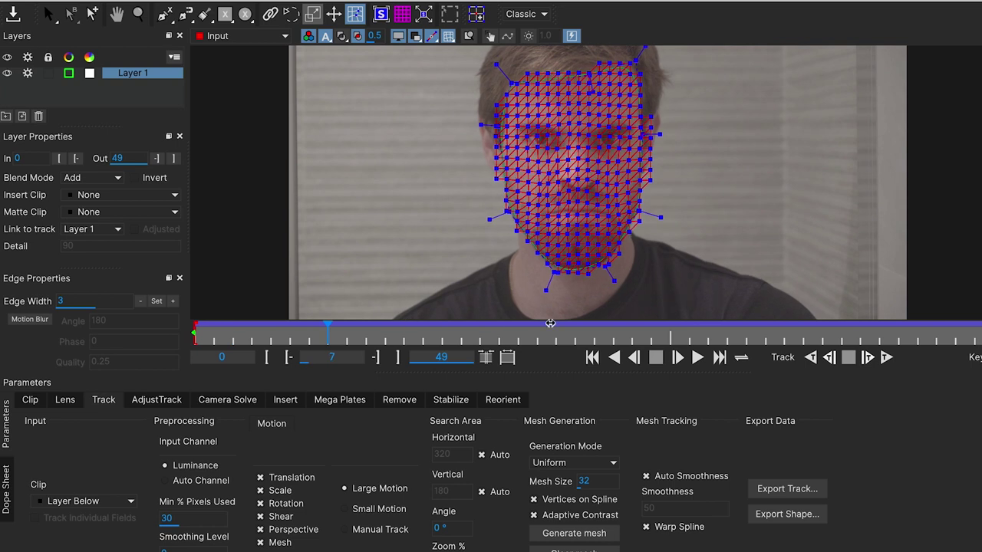
pyautogui.click(517, 328)
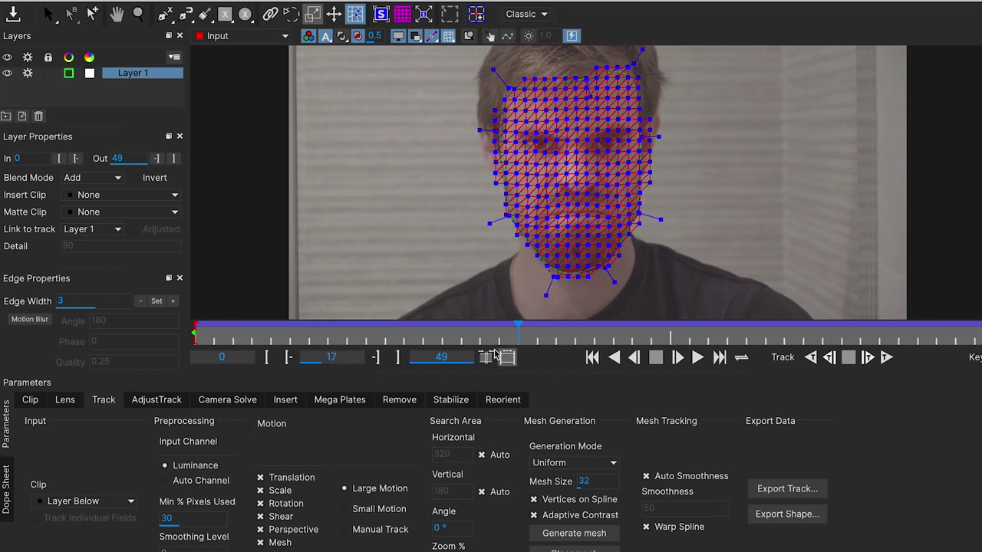
# Step: Enable Mesh Warp with the Unwarp option in the Stabilize module
pyautogui.click(450, 400)
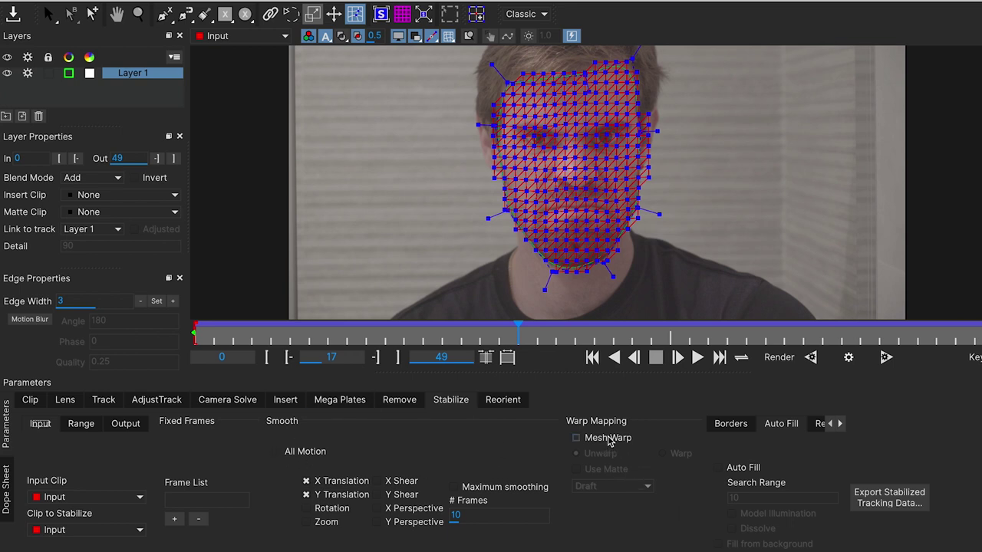
pyautogui.click(576, 438)
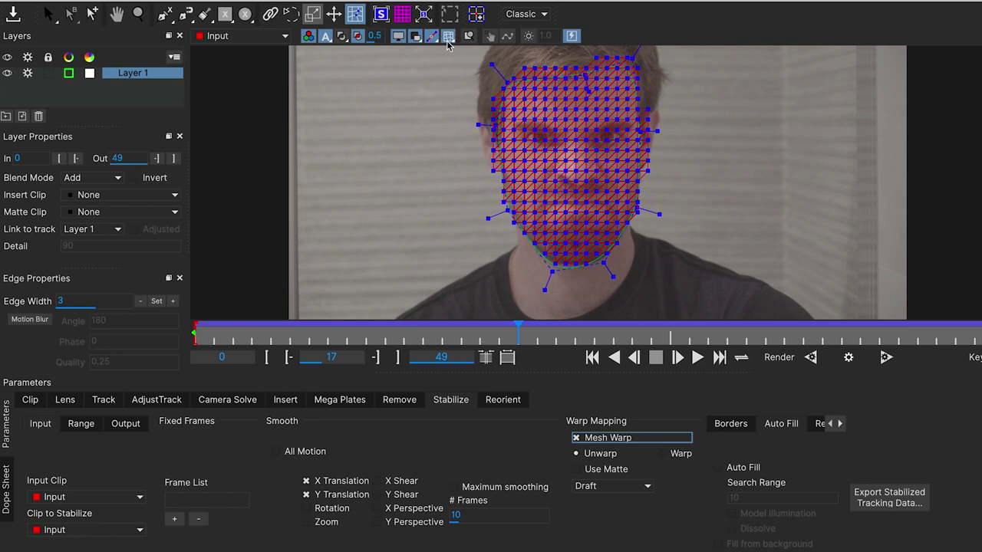
# Step: Hide the viewer overlays and scrub through the clip to review the unwarped, stabilized face
pyautogui.click(419, 39)
pyautogui.click(403, 39)
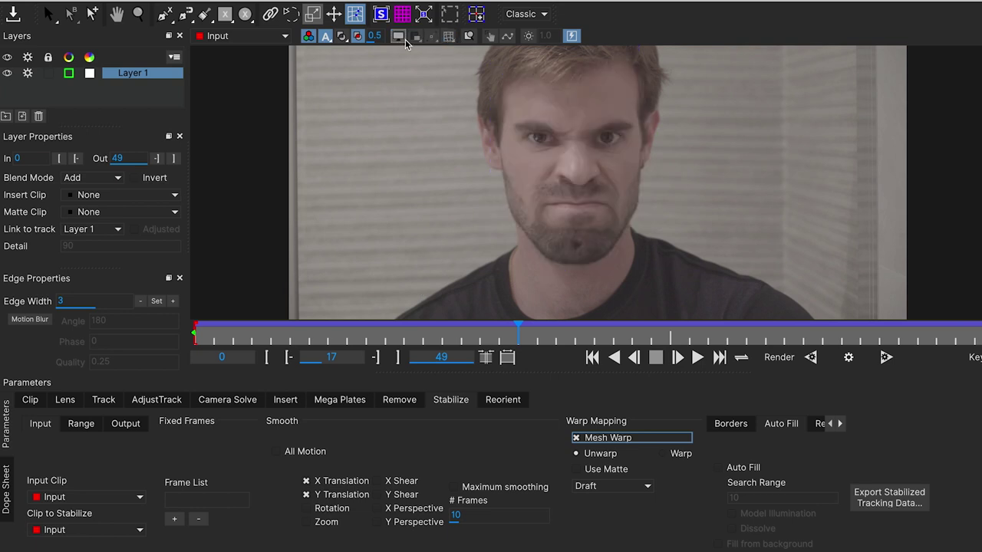
pyautogui.moveTo(525, 336); pyautogui.dragTo(684, 315)
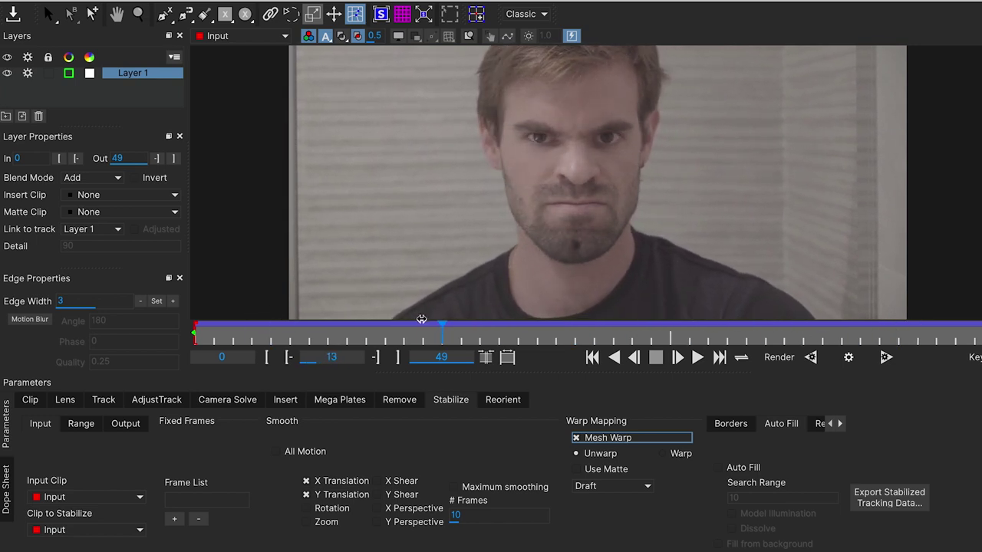
pyautogui.moveTo(885, 340); pyautogui.dragTo(556, 306)
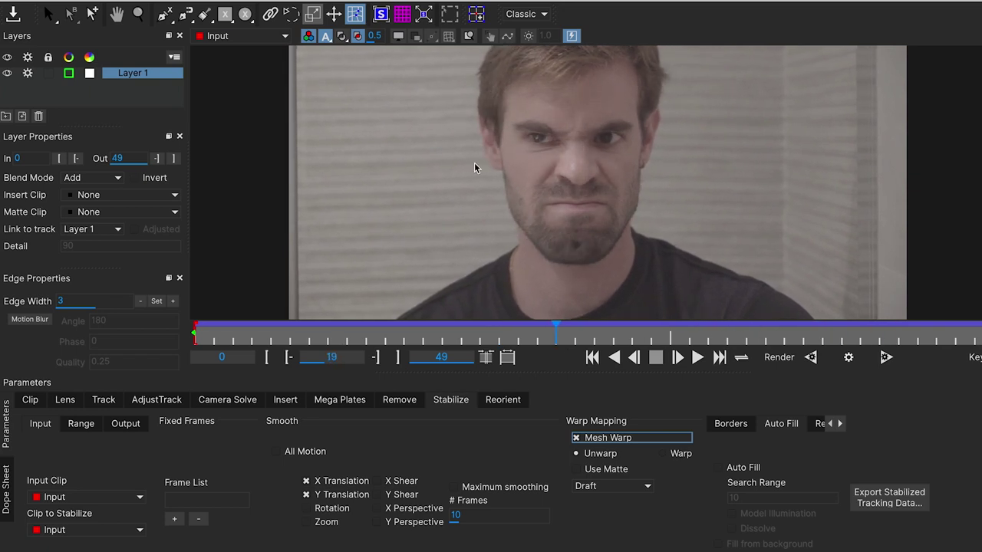
# Step: Preview the face layer's matte, turn it off again, and show the viewer overlays
pyautogui.click(345, 39)
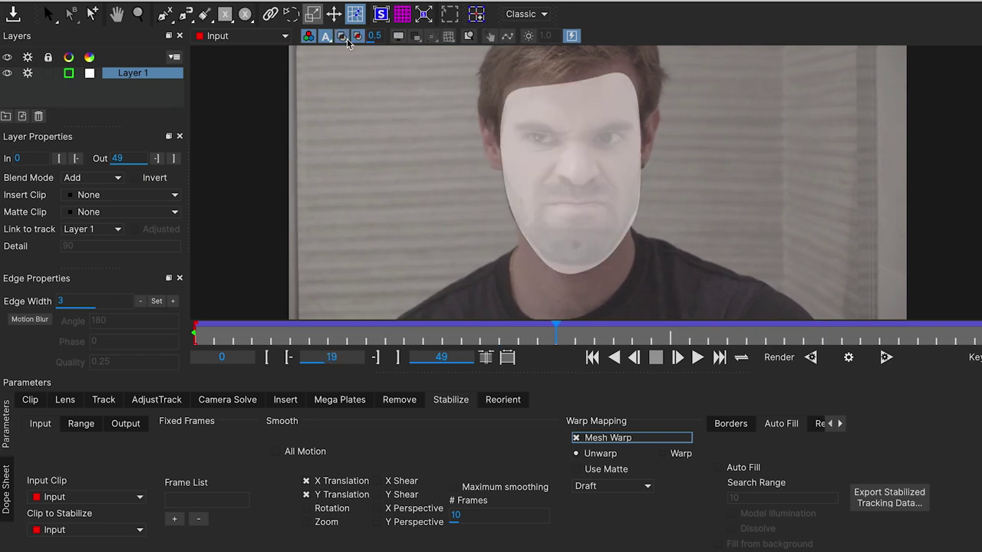
pyautogui.click(343, 38)
pyautogui.click(399, 37)
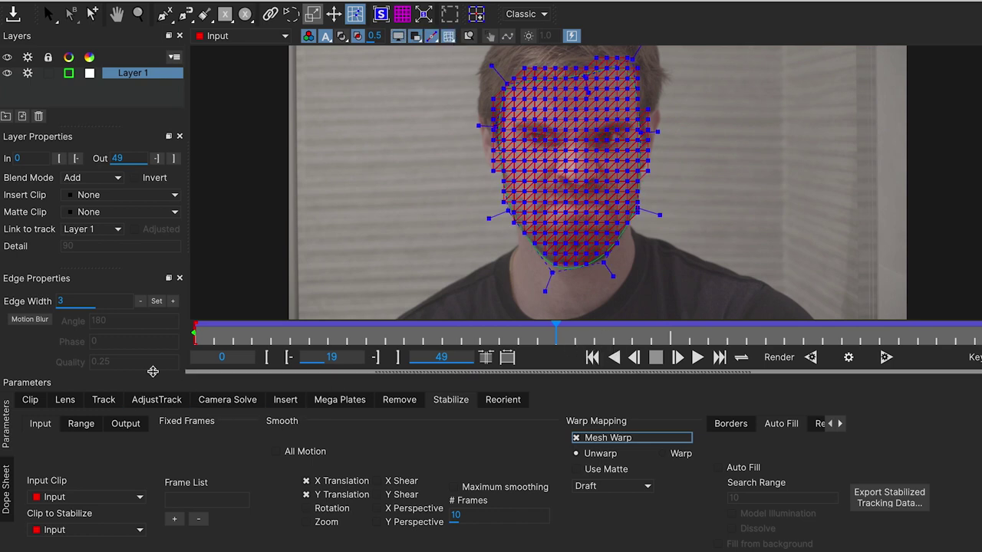
# Step: Check the tracked mesh at frame 35 in the Track module, and close Mocha Pro with the project changes saved
pyautogui.click(104, 401)
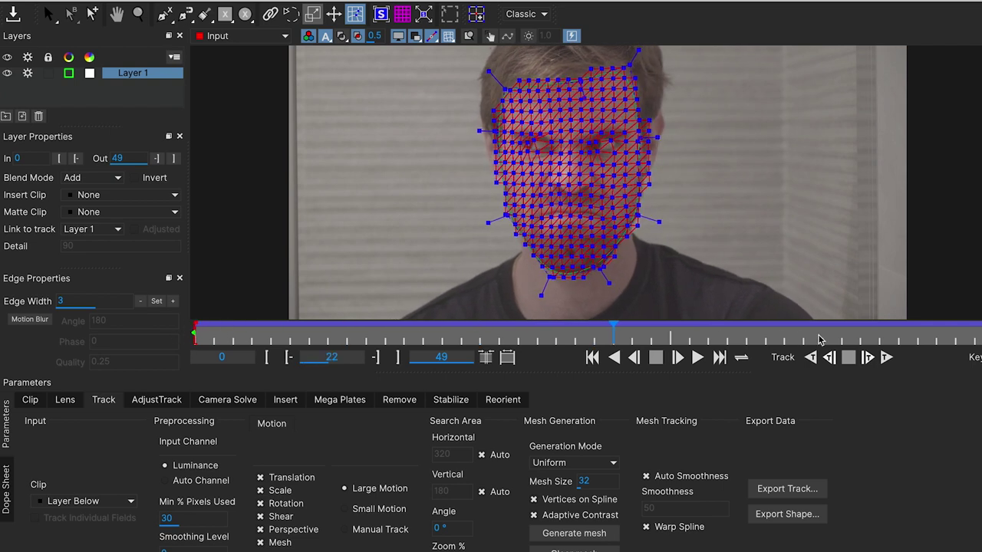
pyautogui.click(854, 332)
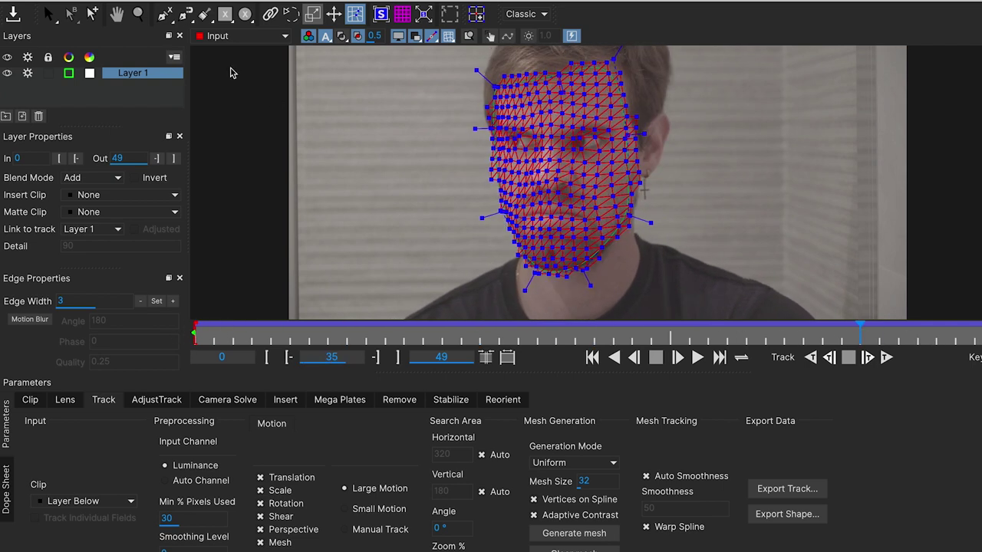
pyautogui.click(12, 1)
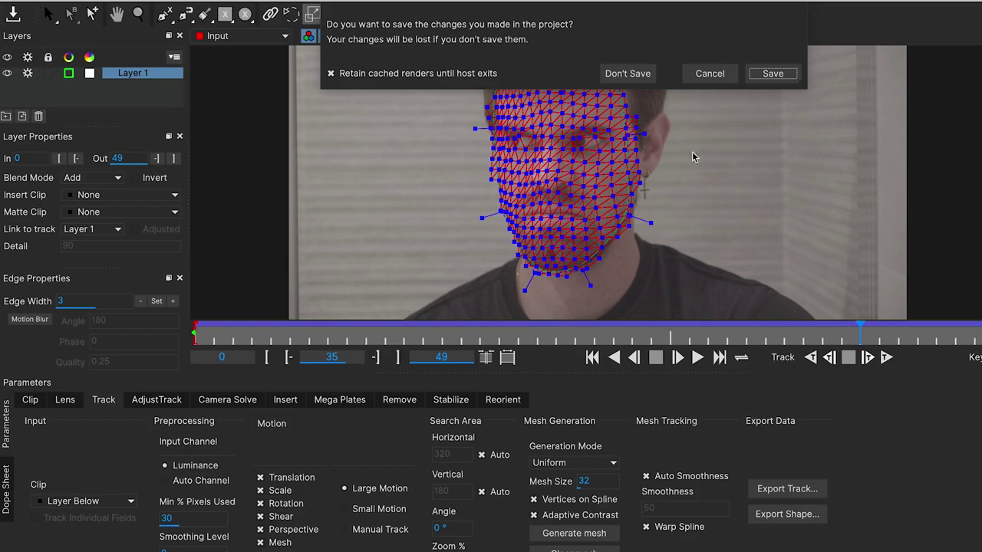
pyautogui.click(771, 73)
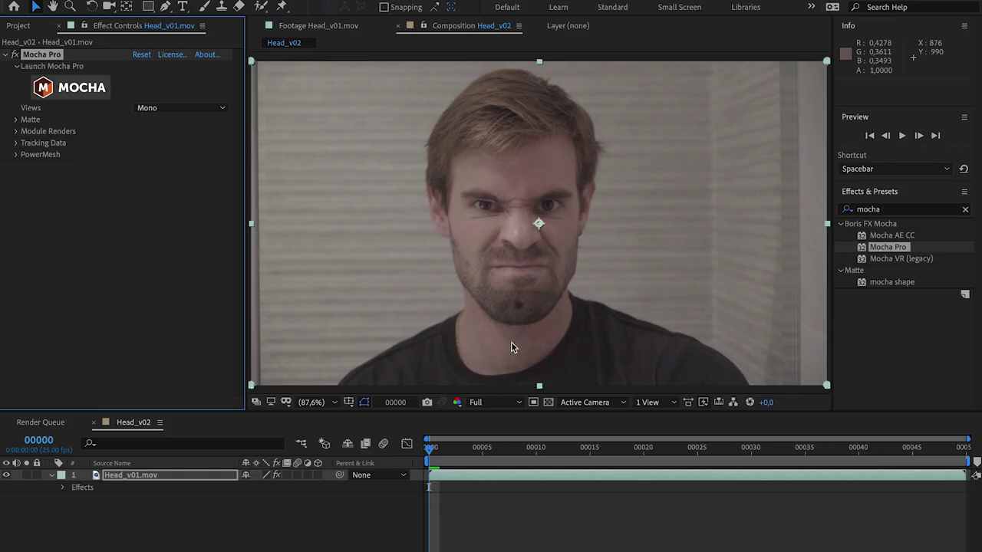
# Step: In After Effects, set the Module Renders module of Mocha Pro on Head_v01.mov to Stabilize: Unwarp
pyautogui.press('space')
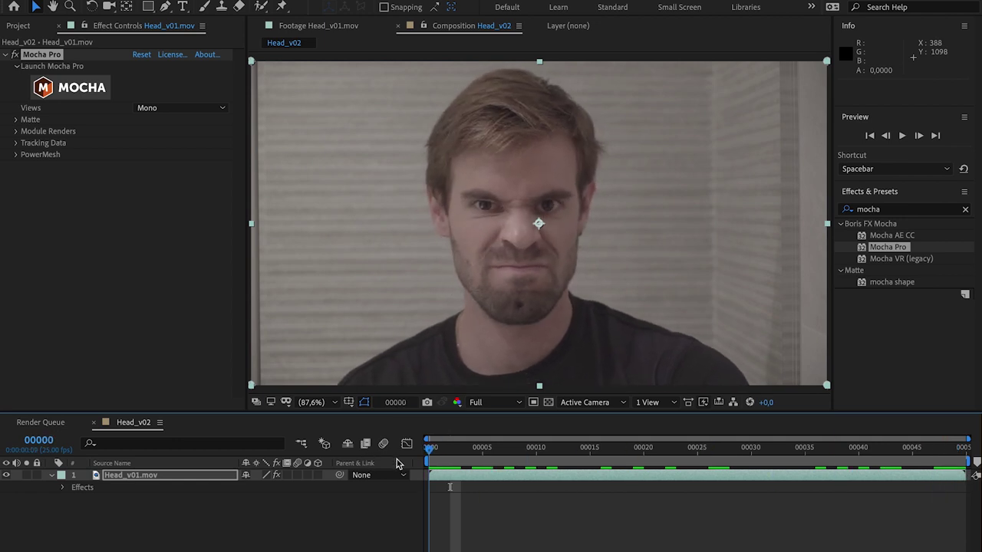
pyautogui.click(134, 475)
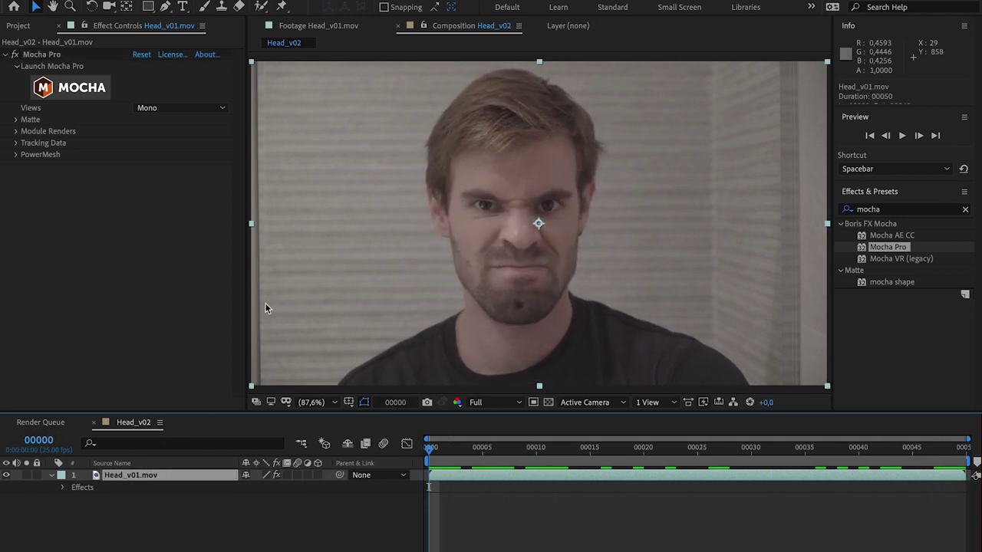
pyautogui.click(16, 132)
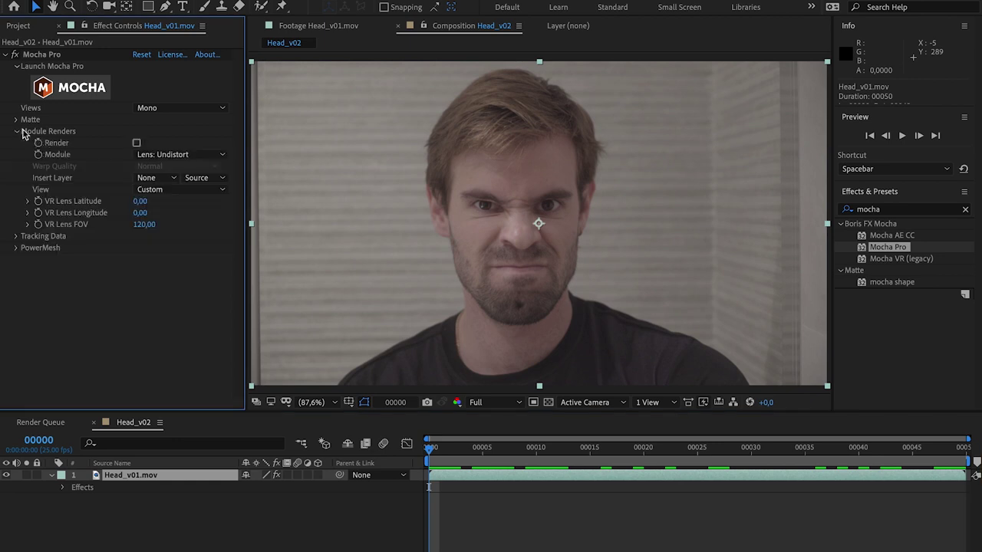
pyautogui.click(191, 157)
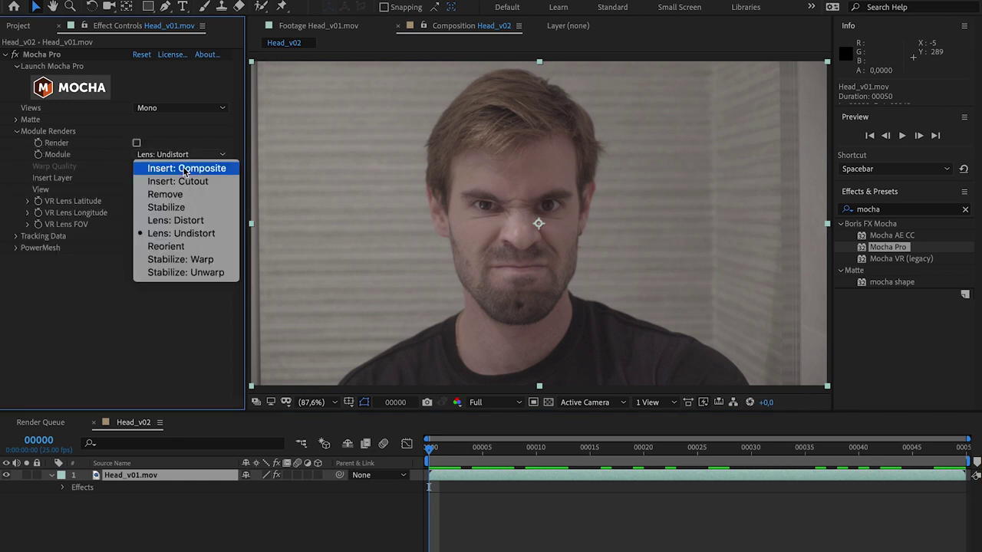
pyautogui.click(178, 273)
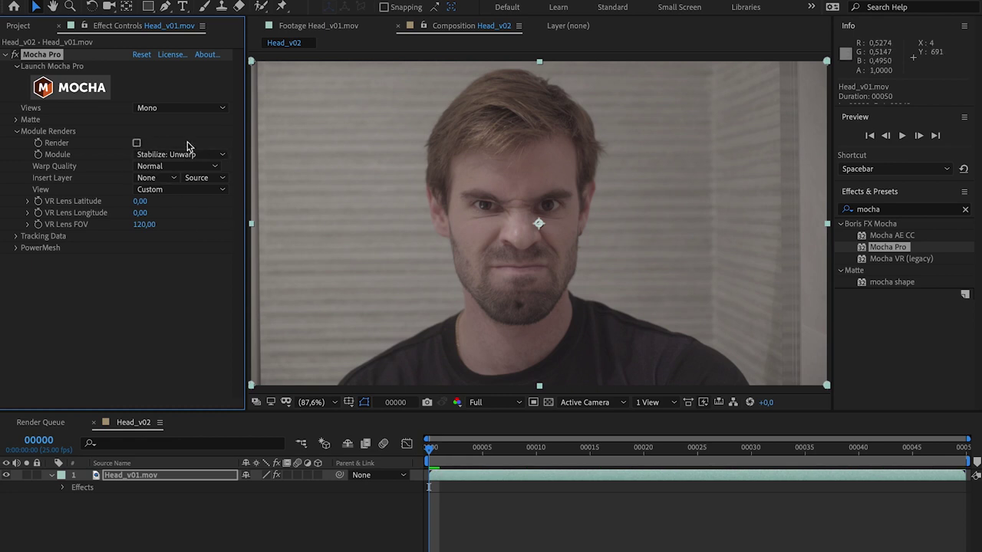
# Step: Enable Render in Mocha Pro's Module Renders and scrub through the timeline to review the stabilized face, returning to frame 0
pyautogui.click(137, 143)
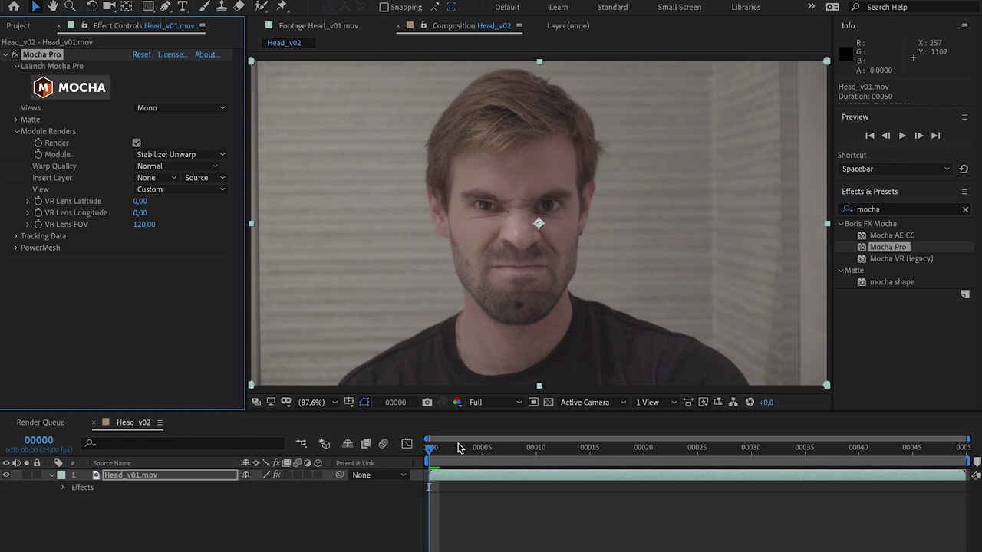
pyautogui.moveTo(447, 448); pyautogui.dragTo(645, 452)
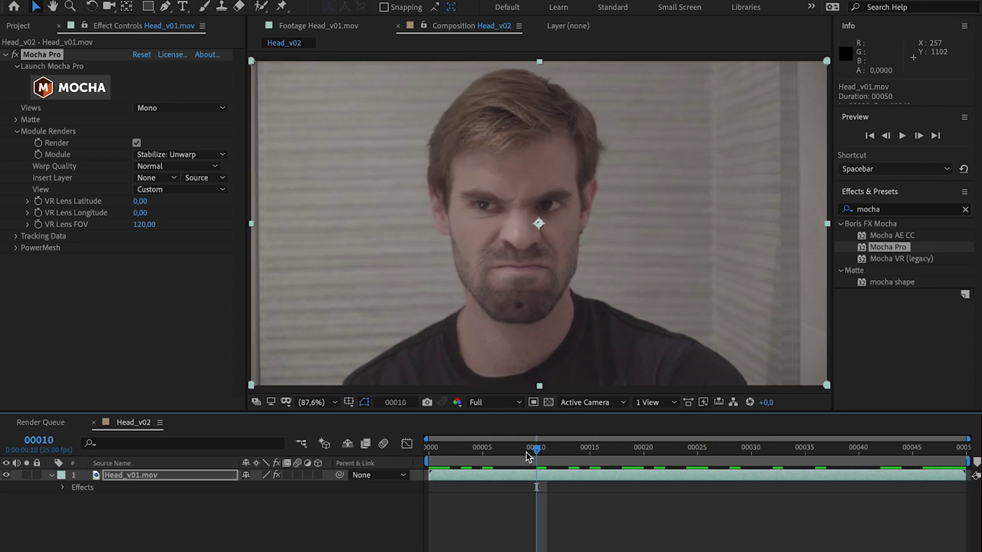
pyautogui.moveTo(526, 457); pyautogui.dragTo(434, 476)
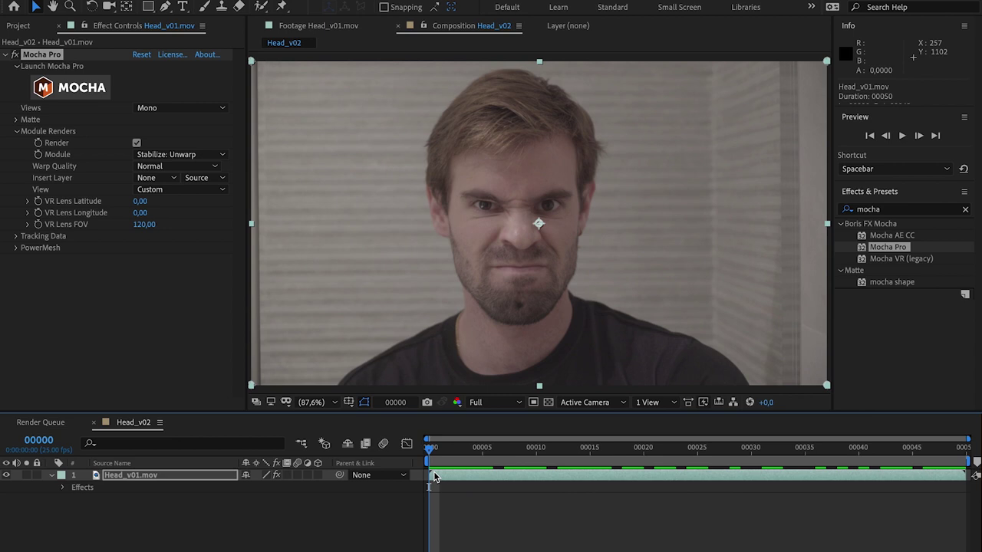
# Step: Add Face_v01_00013.tif from the project above Head_v01.mov in the Head_v02 composition and go to frame 13
pyautogui.click(29, 27)
pyautogui.moveTo(69, 205); pyautogui.dragTo(175, 478)
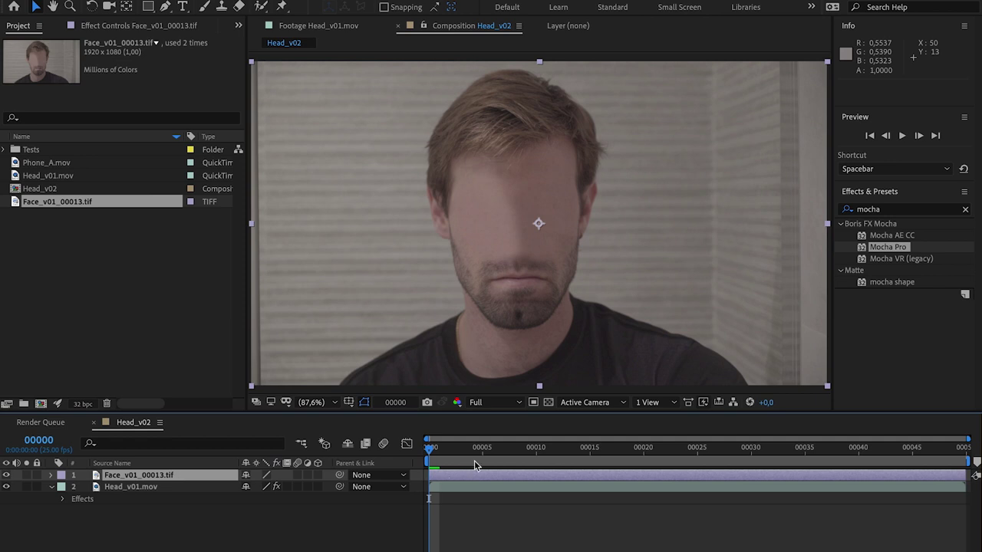
pyautogui.moveTo(461, 448); pyautogui.dragTo(568, 454)
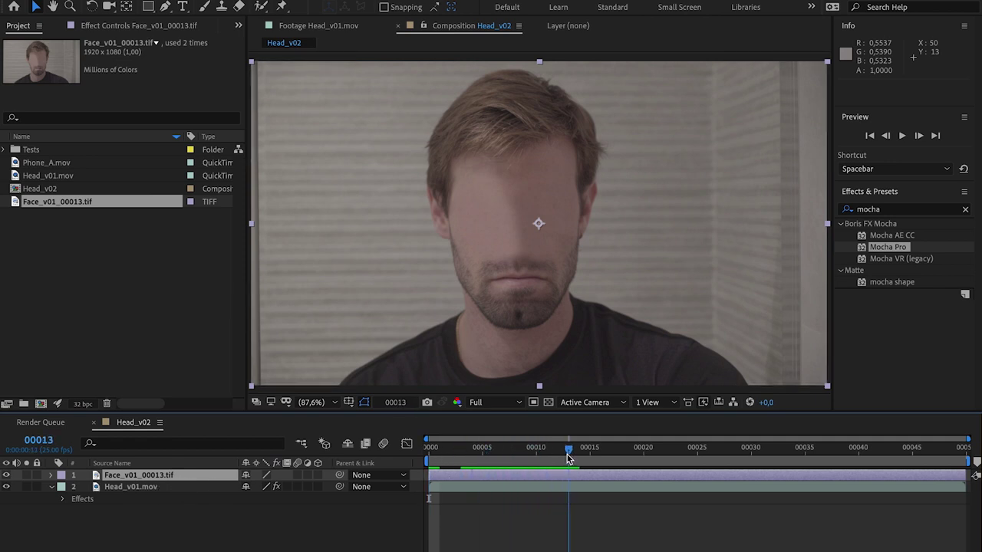
# Step: Toggle the Face_v01_00013.tif layer's visibility to compare it with the footage, leaving the layer hidden
pyautogui.click(9, 478)
pyautogui.click(9, 478)
pyautogui.click(8, 477)
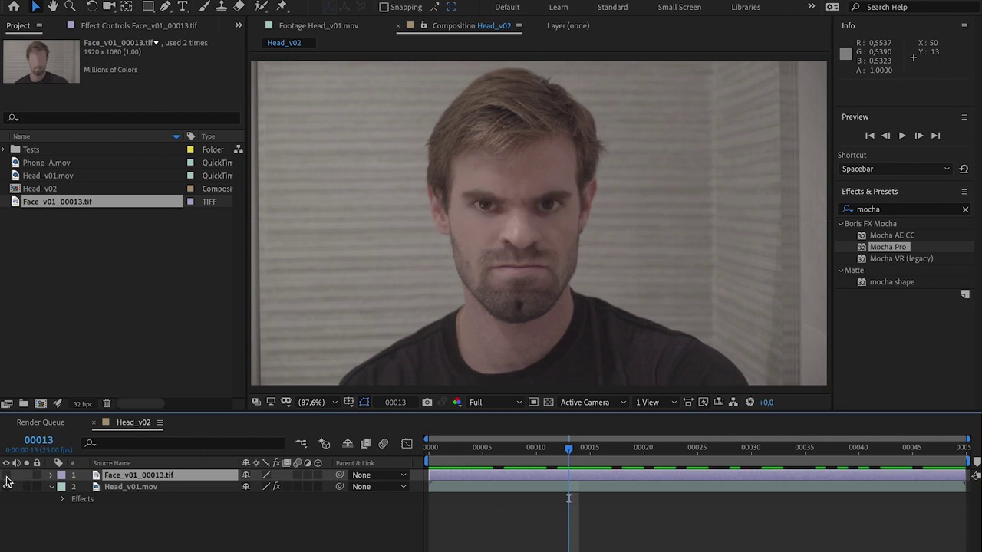
pyautogui.click(9, 478)
pyautogui.click(8, 477)
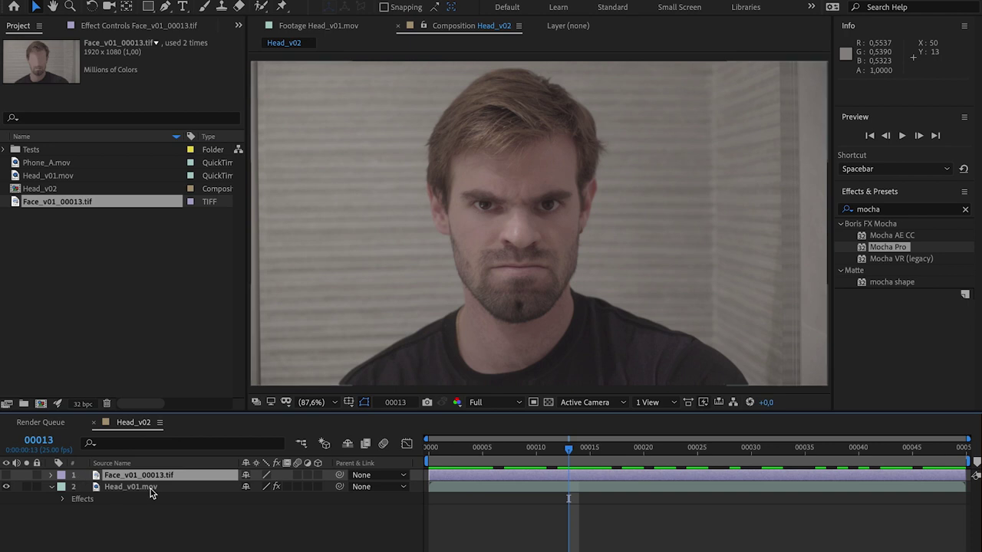
# Step: Scrub Head_v01.mov between frames 0 and 13 and compare frame 13 with the Mocha Pro effect off and on
pyautogui.click(142, 32)
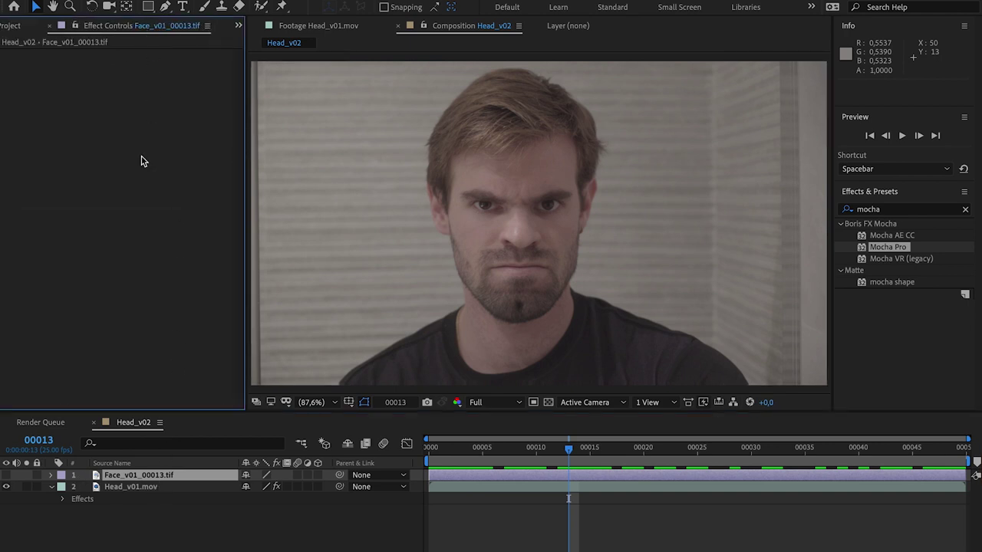
pyautogui.click(131, 487)
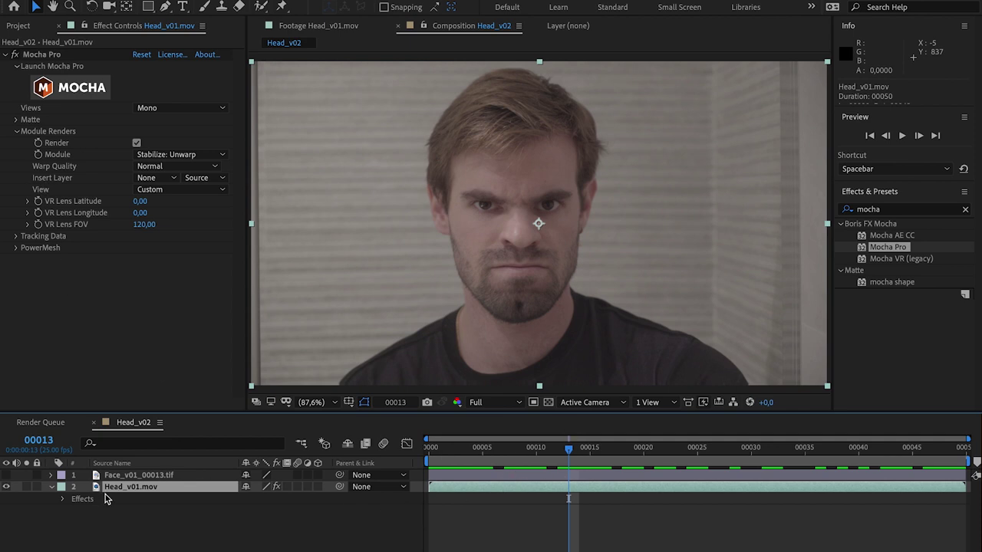
pyautogui.moveTo(570, 452); pyautogui.dragTo(395, 458)
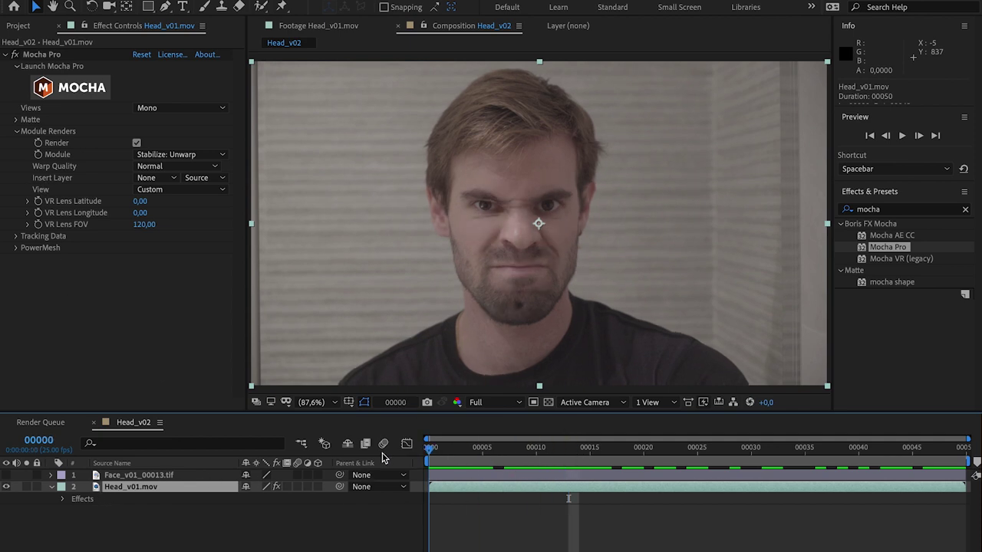
pyautogui.moveTo(495, 455); pyautogui.dragTo(569, 465)
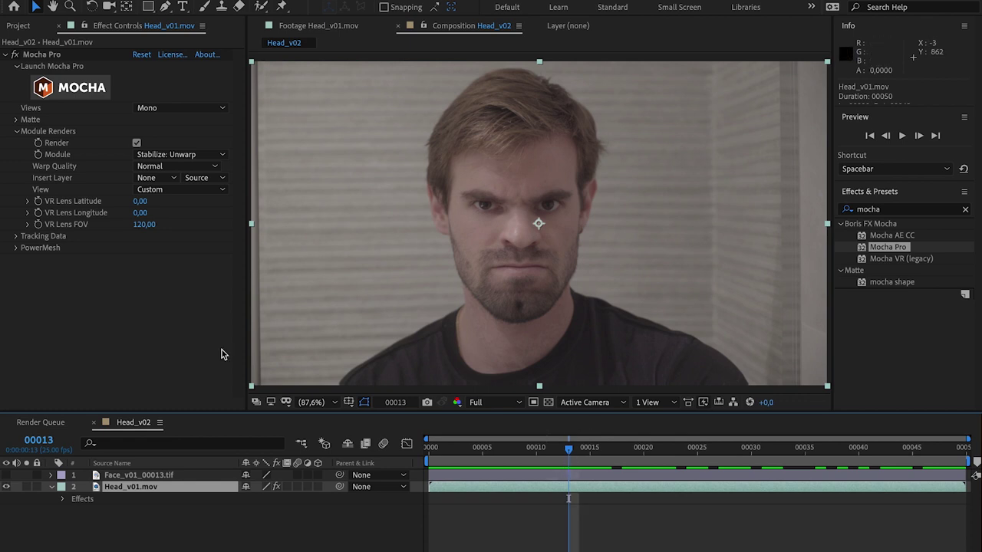
pyautogui.click(15, 54)
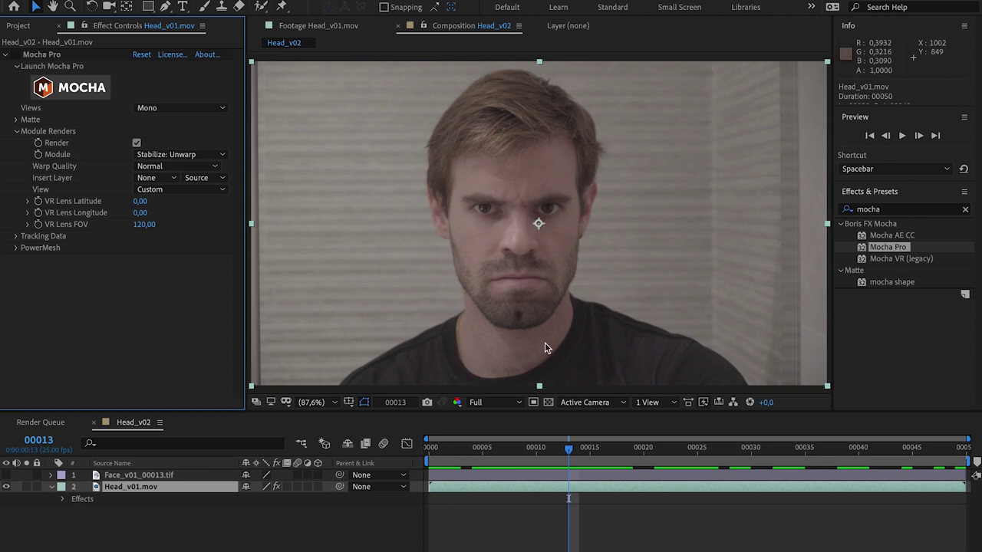
pyautogui.click(16, 54)
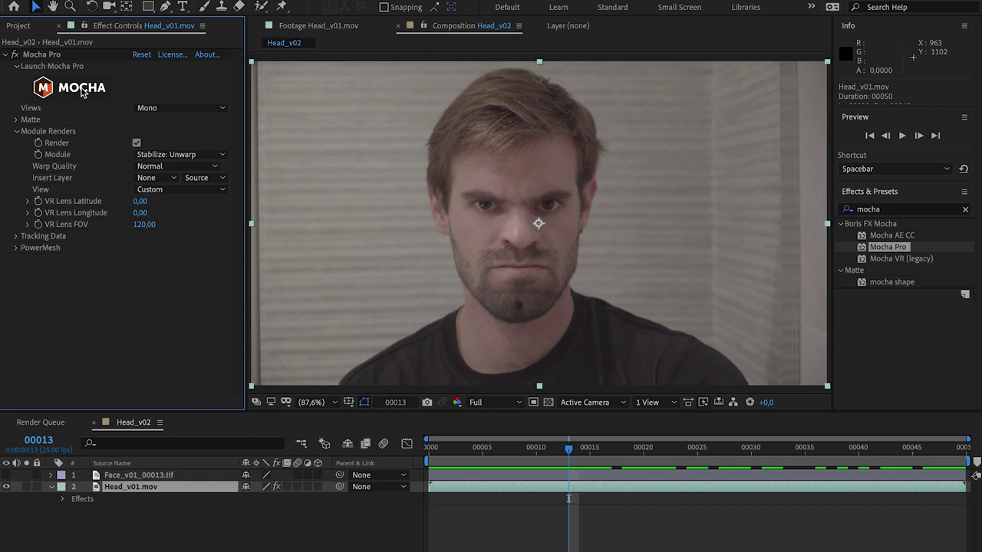
# Step: Reopen the footage in Mocha Pro, select Layer 1, show its planar surface, and hide the mesh overlay
pyautogui.click(83, 93)
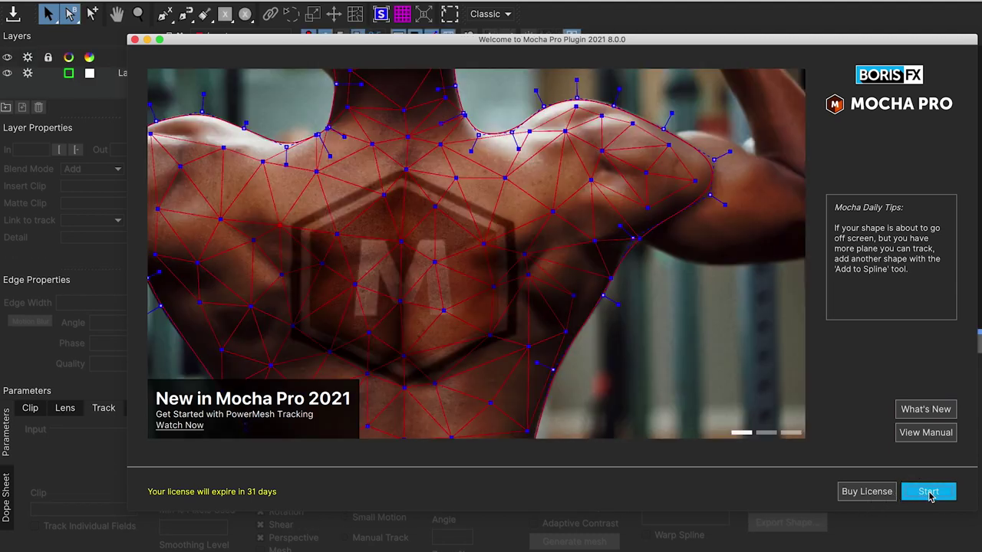
pyautogui.click(929, 492)
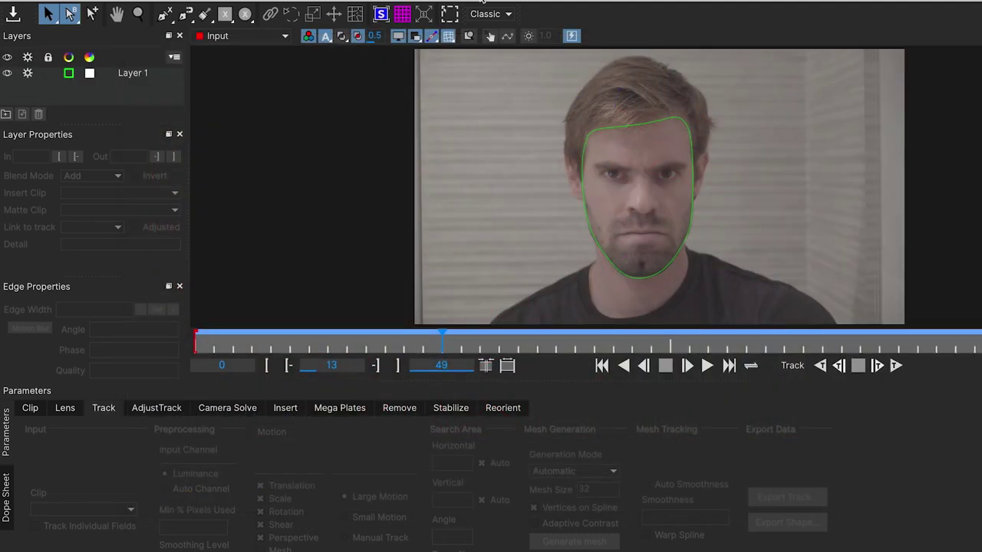
pyautogui.click(140, 74)
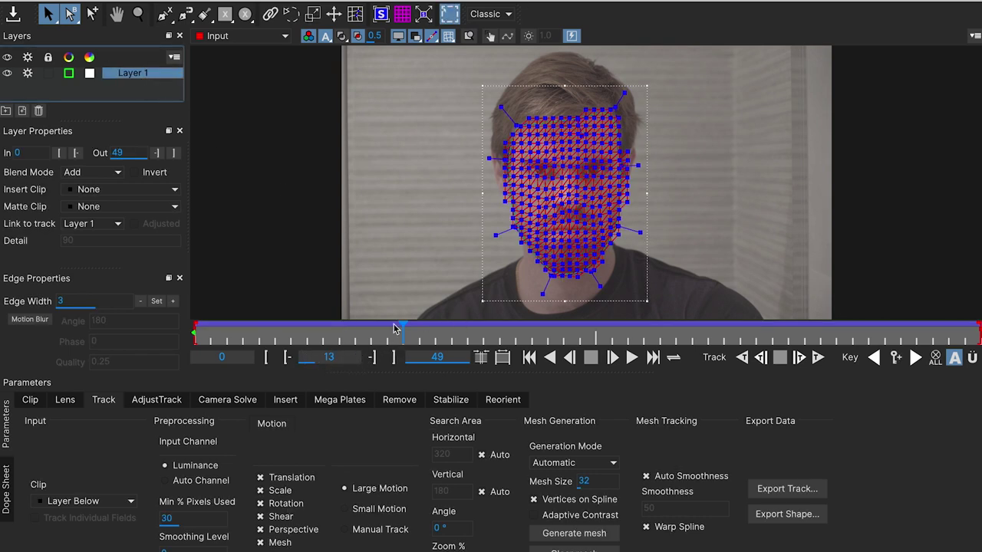
pyautogui.click(382, 16)
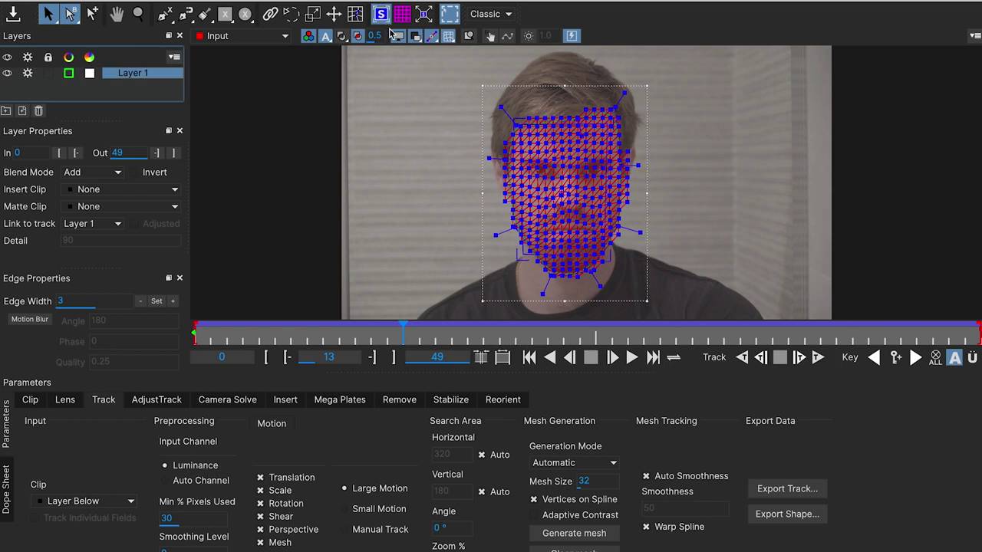
pyautogui.click(449, 36)
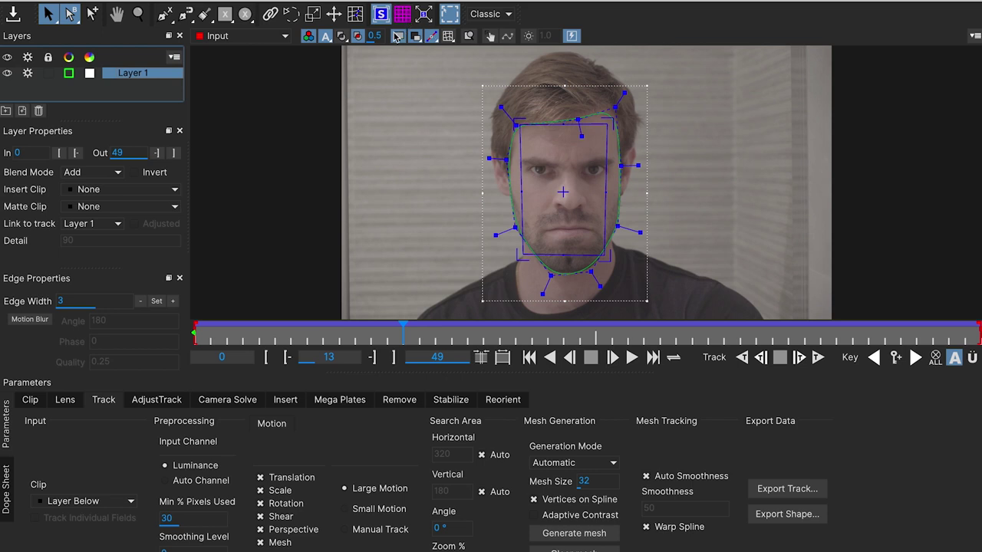
# Step: Align Layer 1's planar surface to the full image frame at frame 13, and save the project back to After Effects
pyautogui.click(429, 15)
pyautogui.scroll(-2, 410, 105)
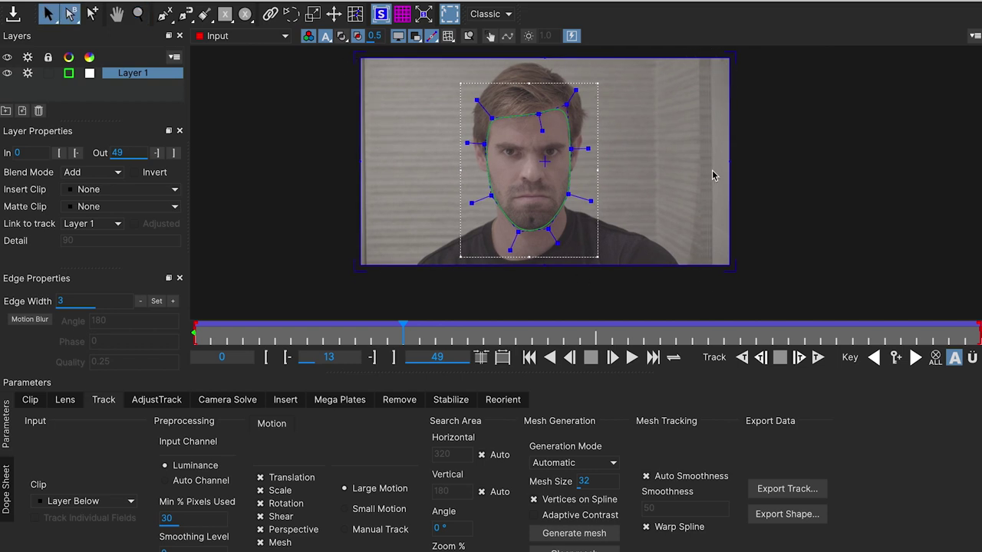
pyautogui.scroll(2, 485, 215)
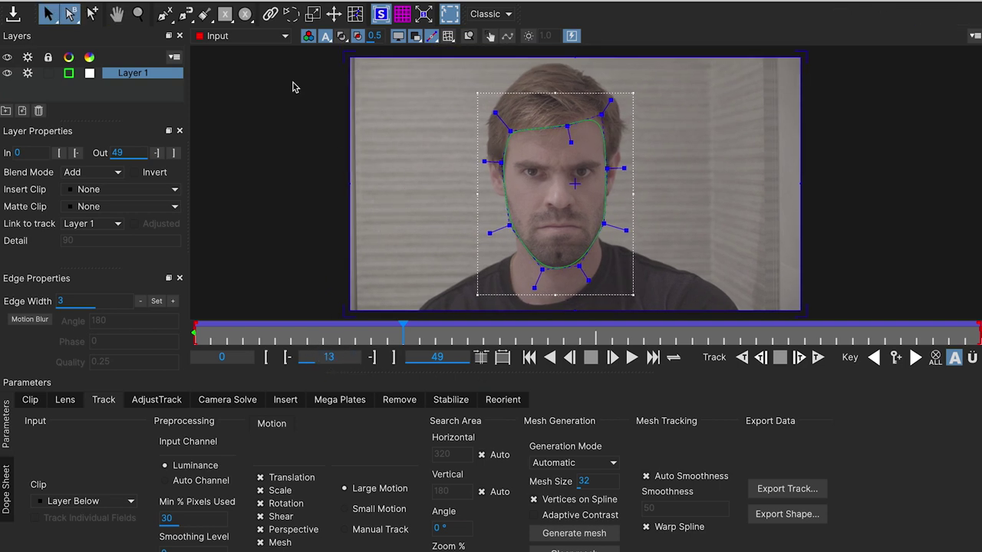
pyautogui.click(12, 6)
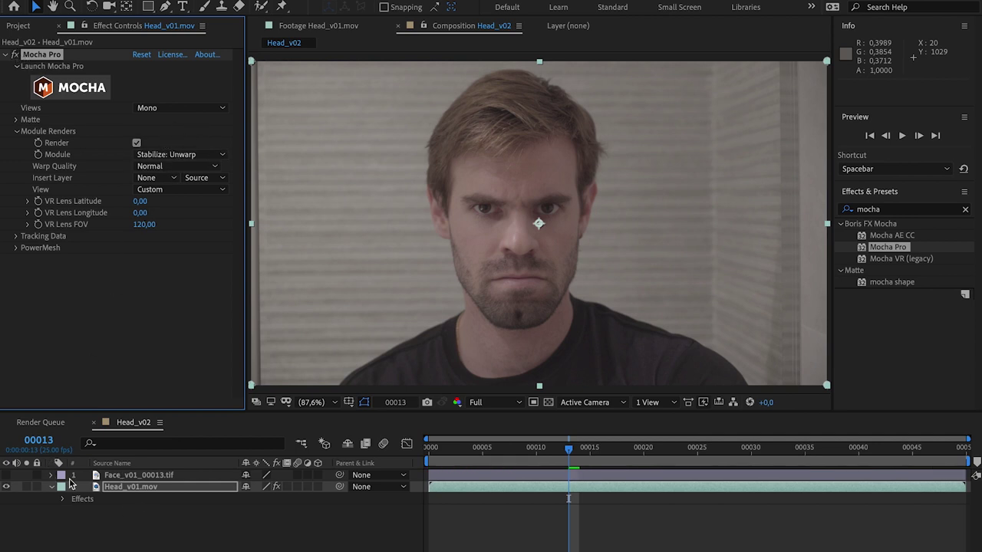
# Step: Make the Face_v01_00013.tif layer visible, check it in the Layer viewer, and return to the Head_v02 composition with Head_v01.mov selected
pyautogui.click(7, 479)
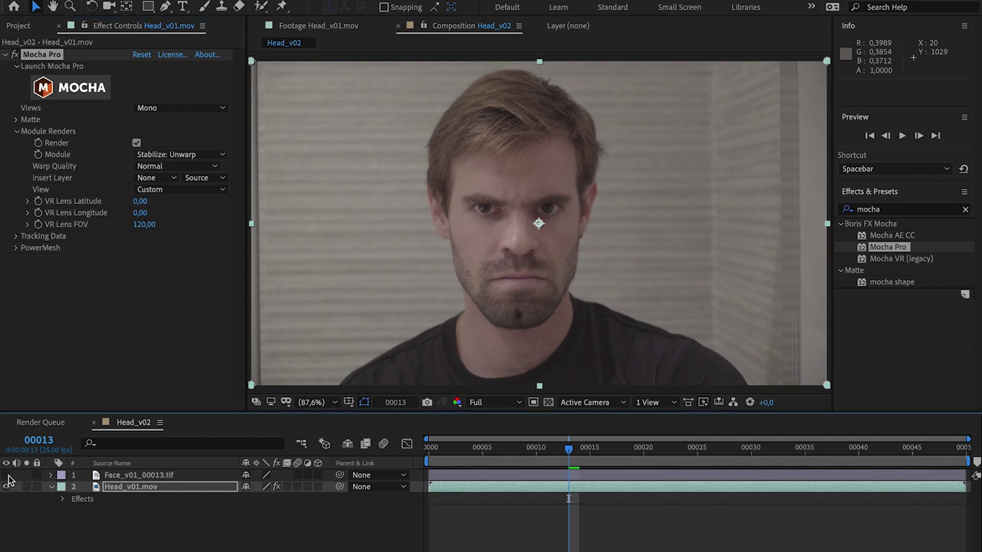
pyautogui.click(7, 475)
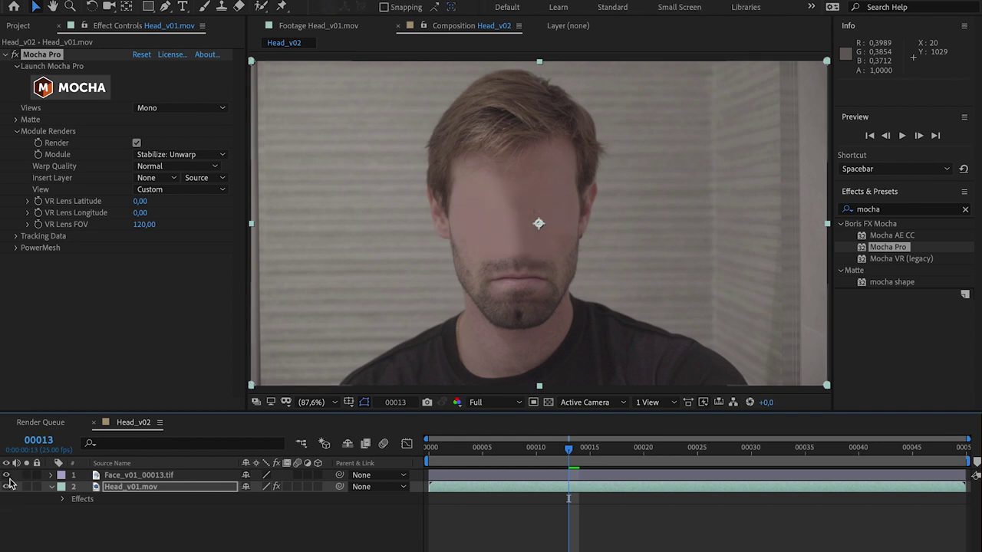
pyautogui.doubleClick(155, 476)
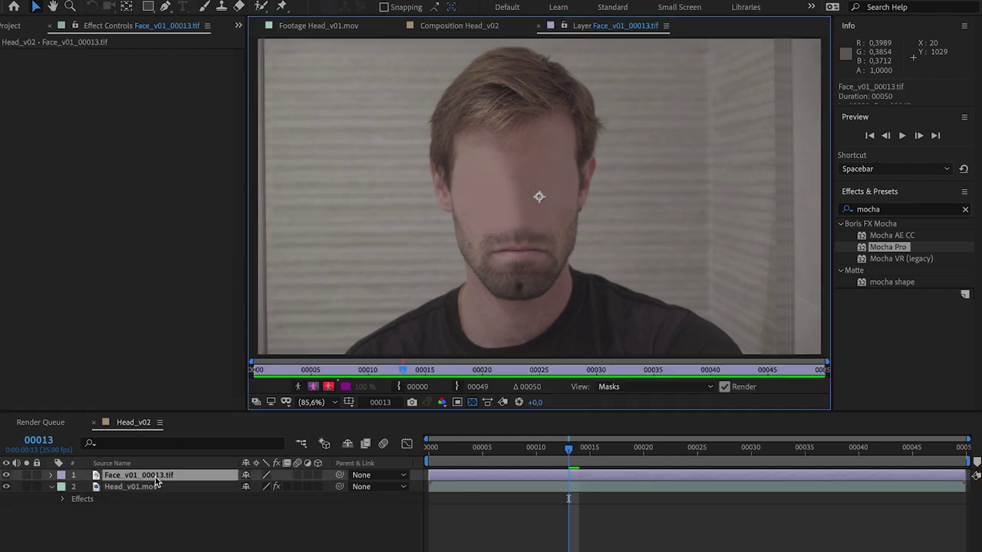
pyautogui.click(152, 488)
pyautogui.click(451, 27)
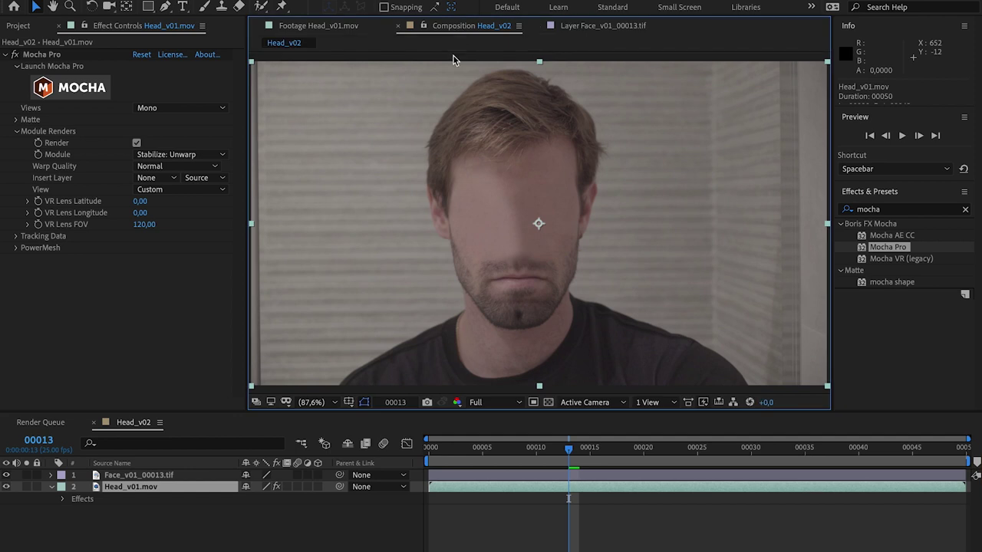
# Step: Play back the composition from frames 13 and 11, and toggle the Face_v01_00013.tif layer off and on for comparison
pyautogui.click(125, 529)
pyautogui.click(135, 477)
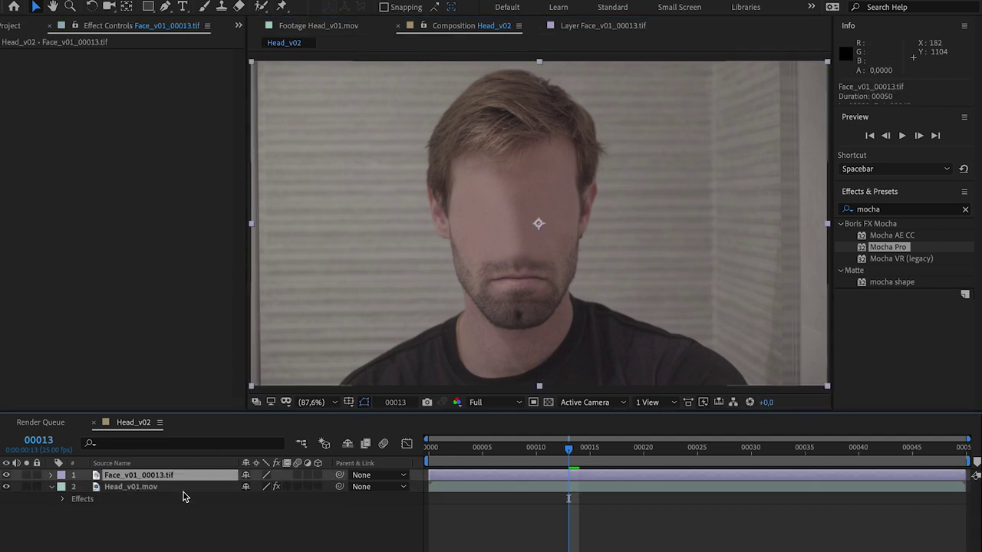
pyautogui.click(143, 487)
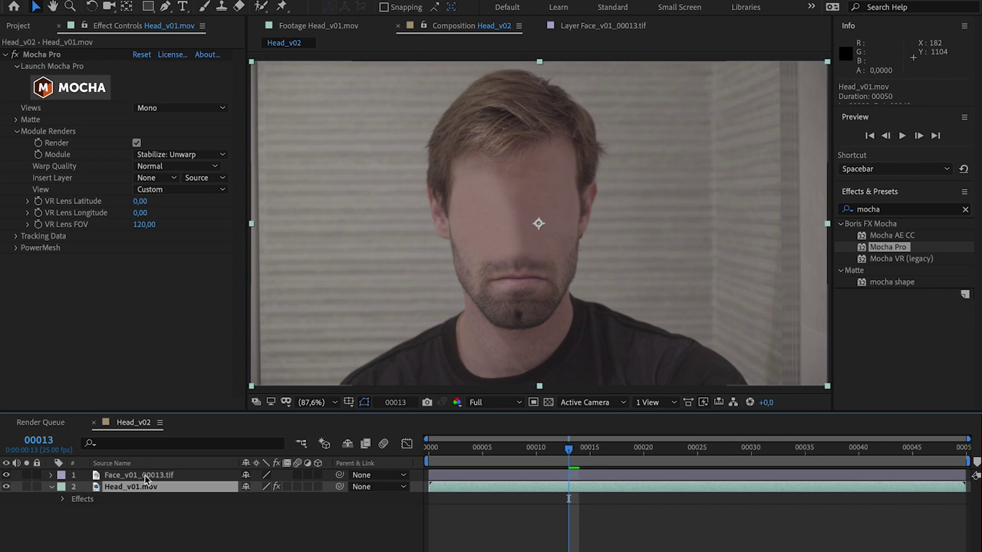
pyautogui.press('space')
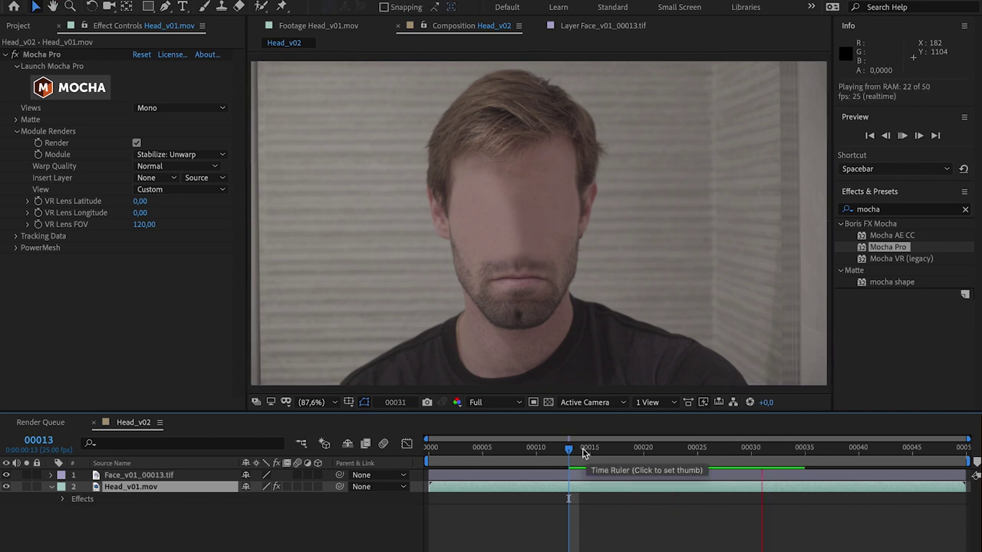
pyautogui.click(548, 451)
pyautogui.press('space')
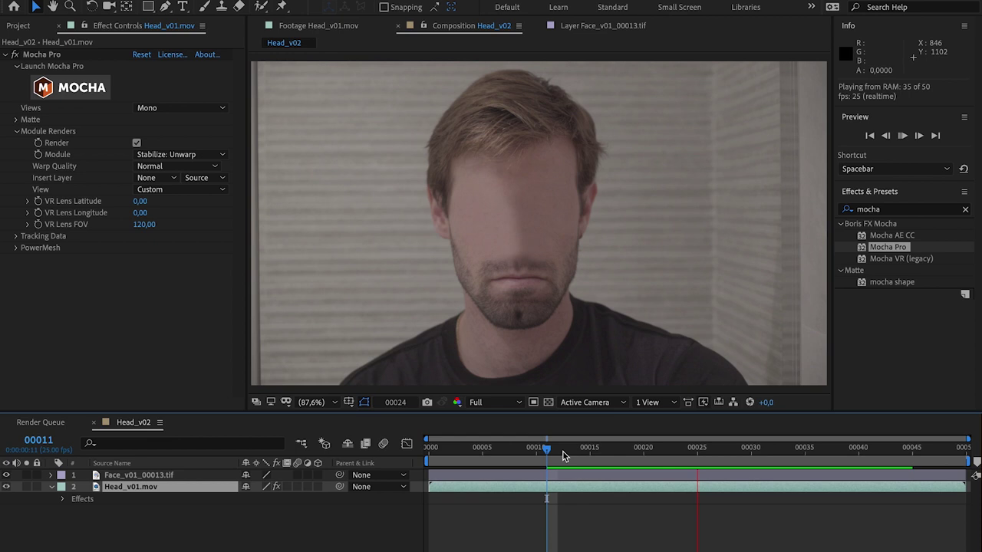
pyautogui.click(558, 453)
pyautogui.click(494, 513)
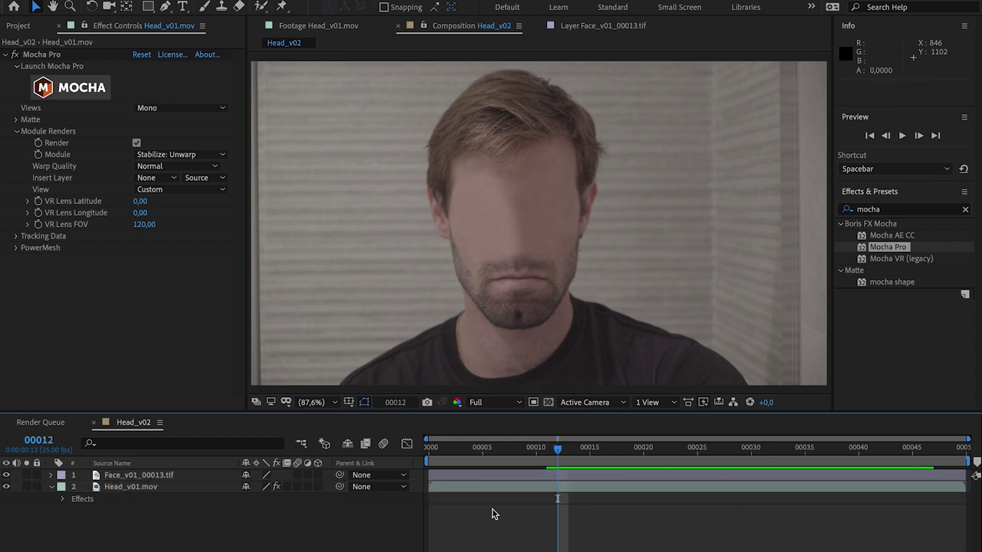
pyautogui.click(6, 475)
pyautogui.click(6, 476)
# Step: At frame 13, start a Pen mask on the Face_v01_00013.tif layer, tracing down one side of the face, above the mouth, and up the other side
pyautogui.click(135, 475)
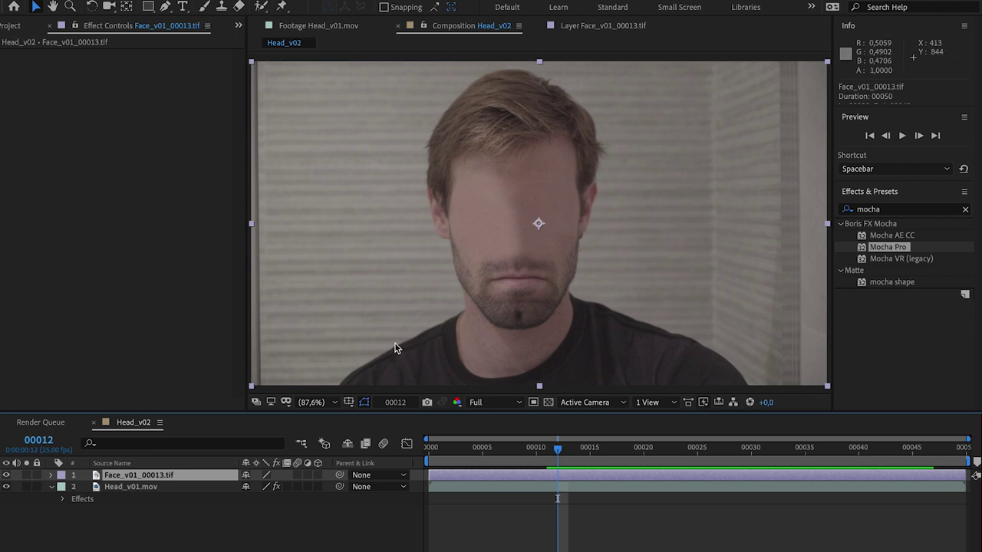
pyautogui.moveTo(557, 456); pyautogui.dragTo(568, 455)
pyautogui.click(165, 6)
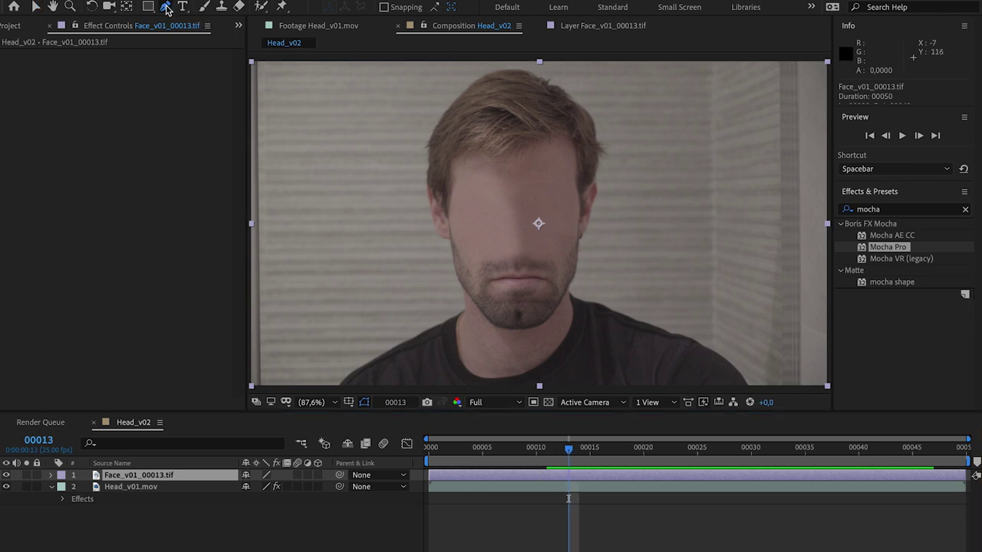
pyautogui.moveTo(458, 188); pyautogui.dragTo(455, 214)
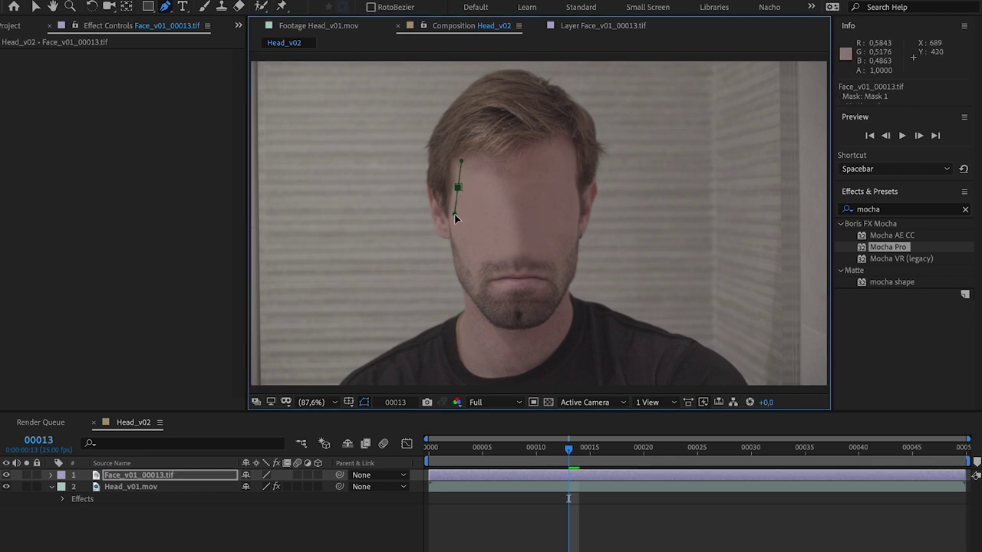
pyautogui.moveTo(464, 261)
pyautogui.mouseDown()
pyautogui.moveTo(473, 273)
pyautogui.moveTo(516, 261)
pyautogui.moveTo(567, 265)
pyautogui.moveTo(574, 230)
pyautogui.mouseUp()
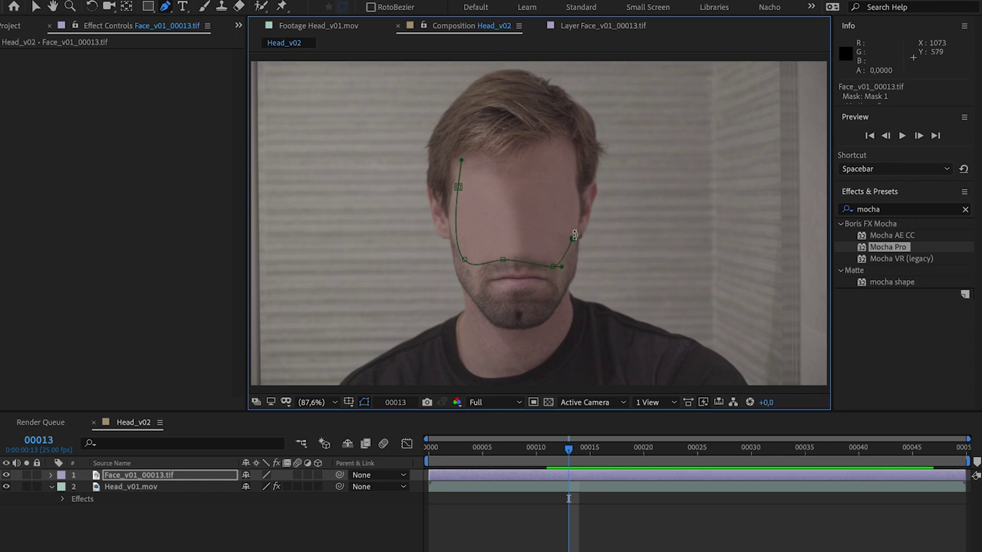
pyautogui.hotkey('ctrl', 't')
pyautogui.press('Escape')
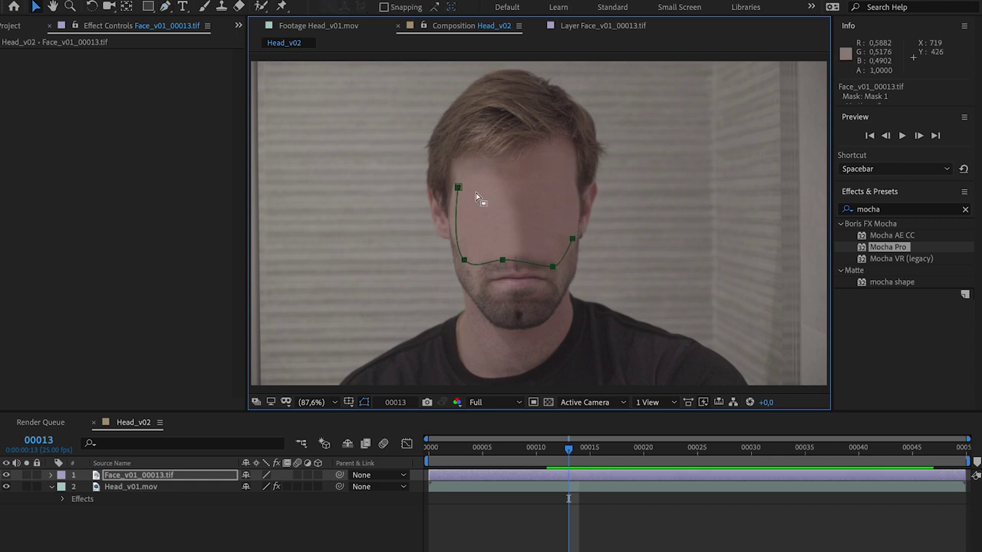
# Step: Complete the face mask across the forehead, close it at its first point, and raise the middle forehead point slightly
pyautogui.click(569, 173)
pyautogui.click(509, 170)
pyautogui.press('v')
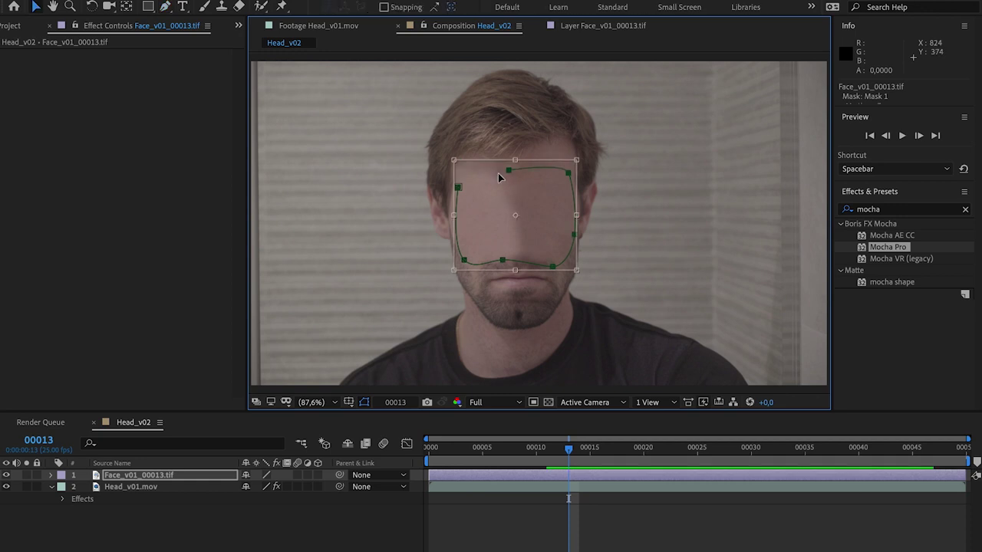
pyautogui.press('Escape')
pyautogui.hotkey('ctrl', 'z')
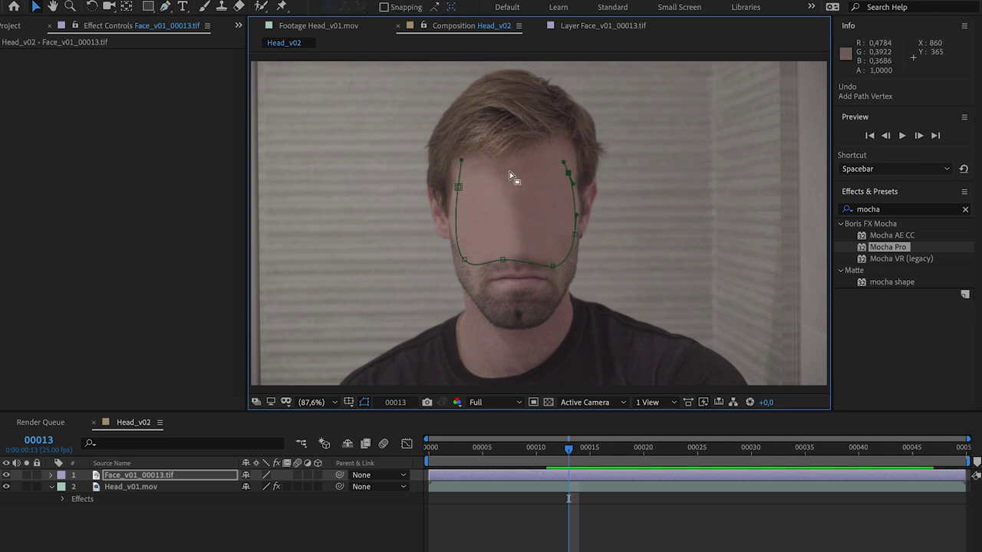
pyautogui.press('g')
pyautogui.moveTo(507, 174); pyautogui.dragTo(495, 174)
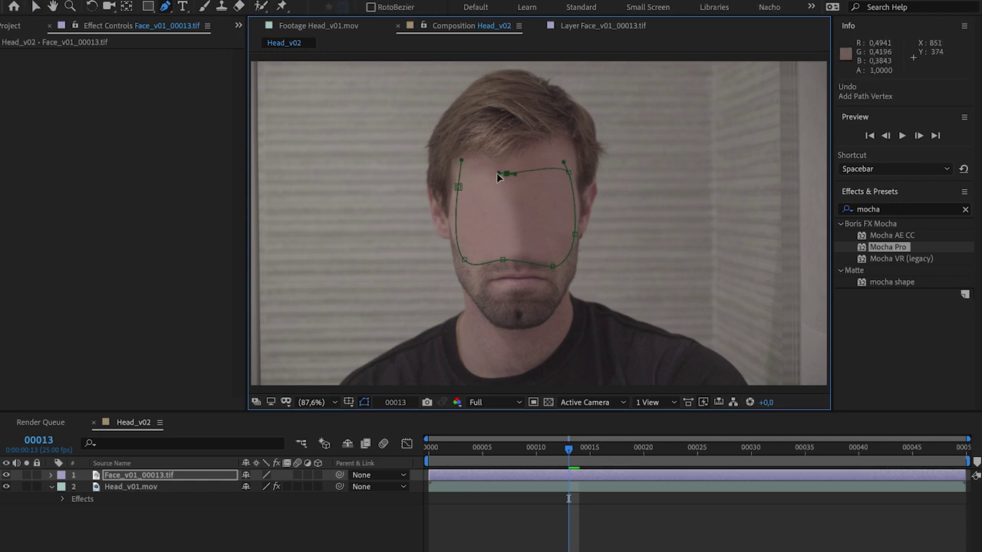
pyautogui.click(460, 190)
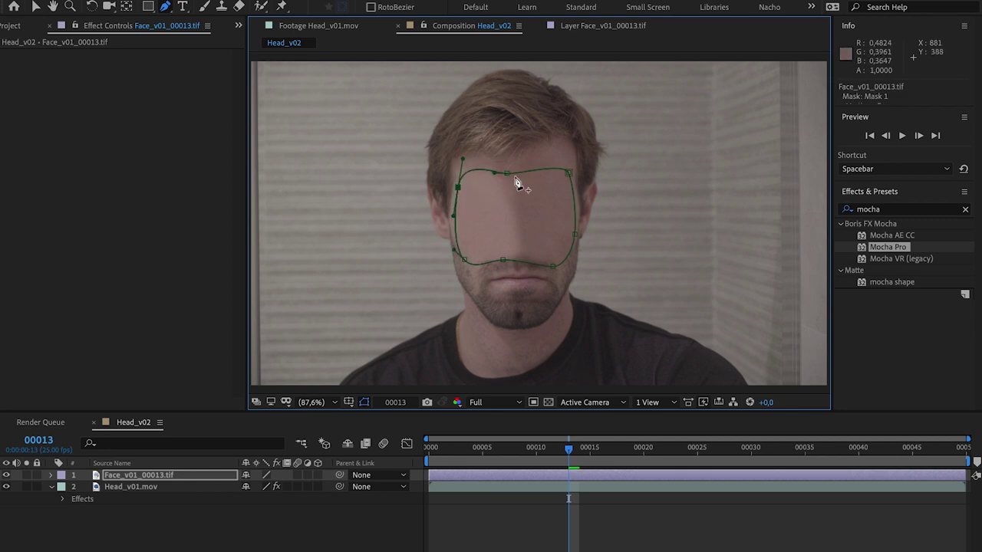
pyautogui.moveTo(510, 173); pyautogui.dragTo(510, 169)
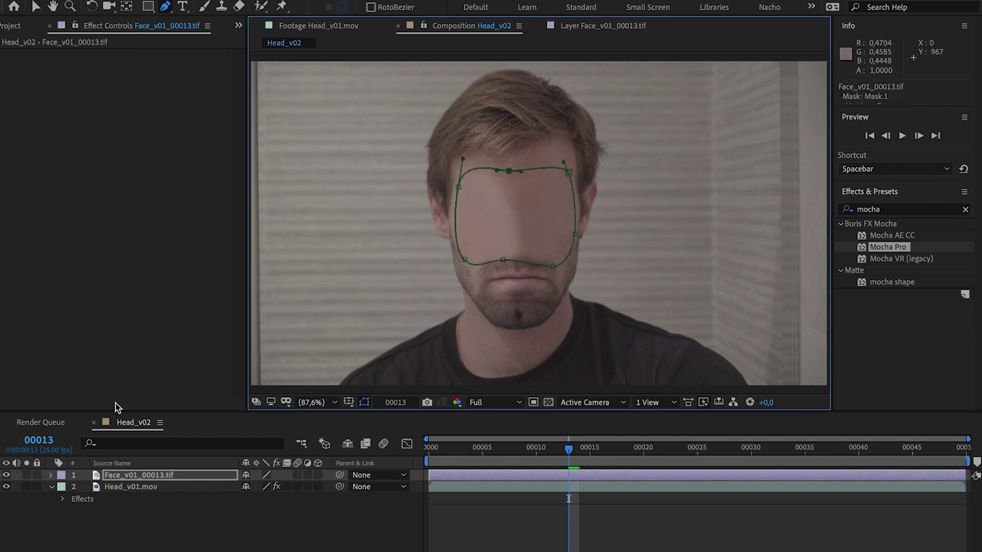
# Step: Solo the Face_v01_00013.tif layer, set its Mask Feather to 33 pixels, turn solo off, and scrub back to frame 0
pyautogui.click(27, 475)
pyautogui.press('f')
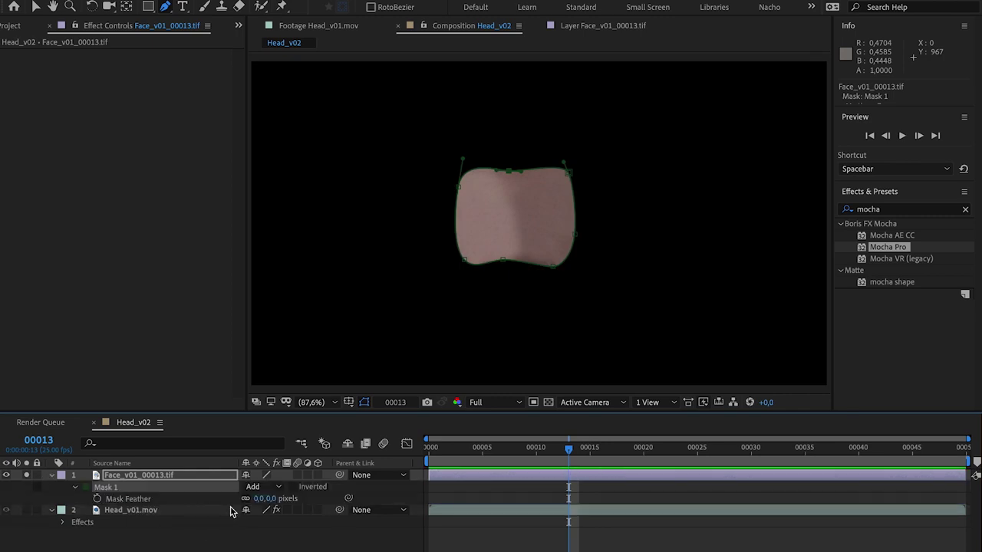
pyautogui.click(260, 499)
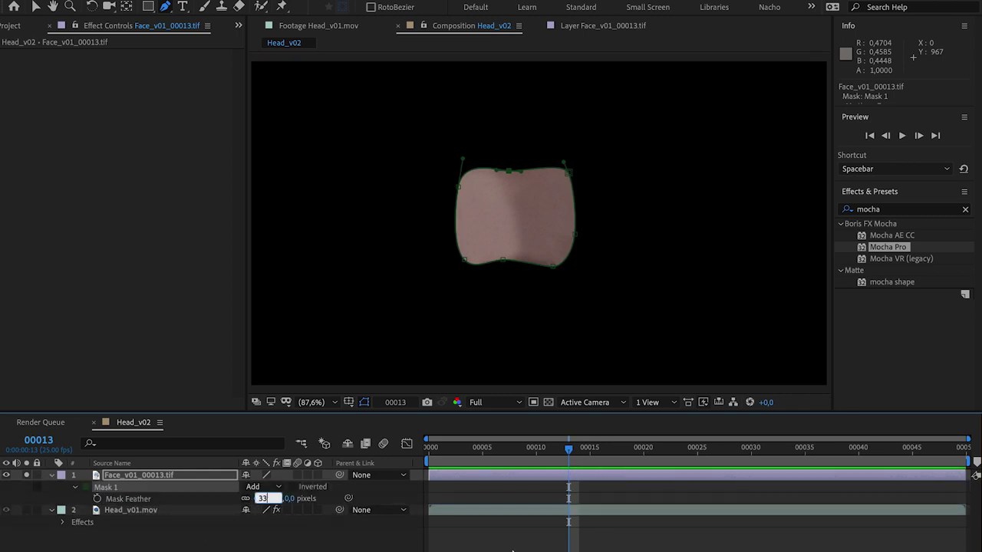
pyautogui.press('Return')
pyautogui.click(27, 475)
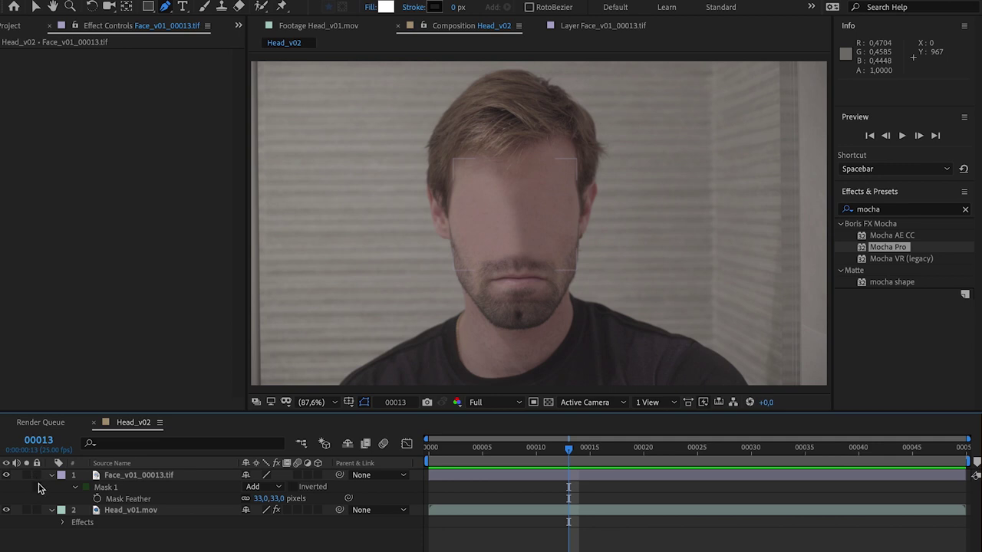
pyautogui.moveTo(480, 457); pyautogui.dragTo(340, 467)
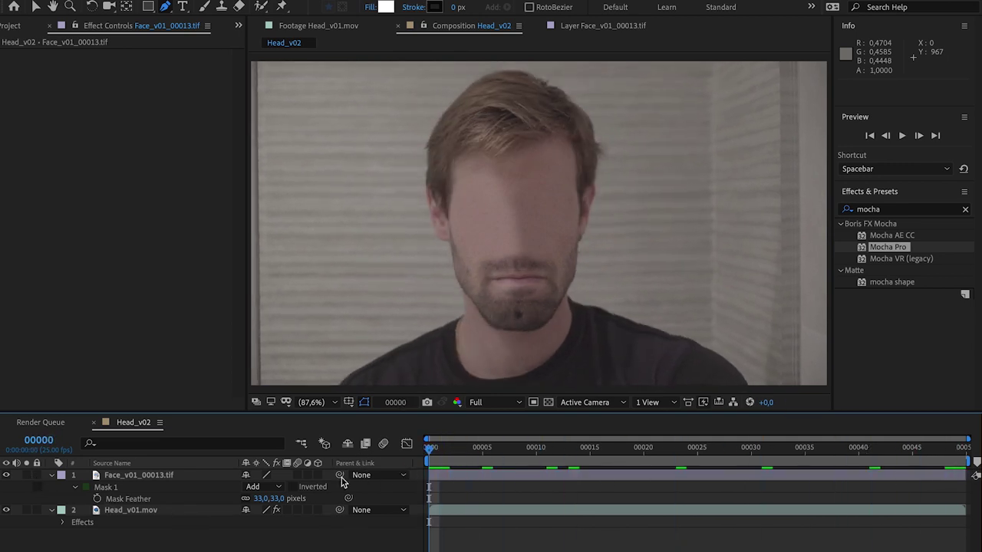
# Step: Collapse both layers and pre-compose Face_v01_00013.tif with Head_v01.mov, moving all attributes into the new composition
pyautogui.click(50, 475)
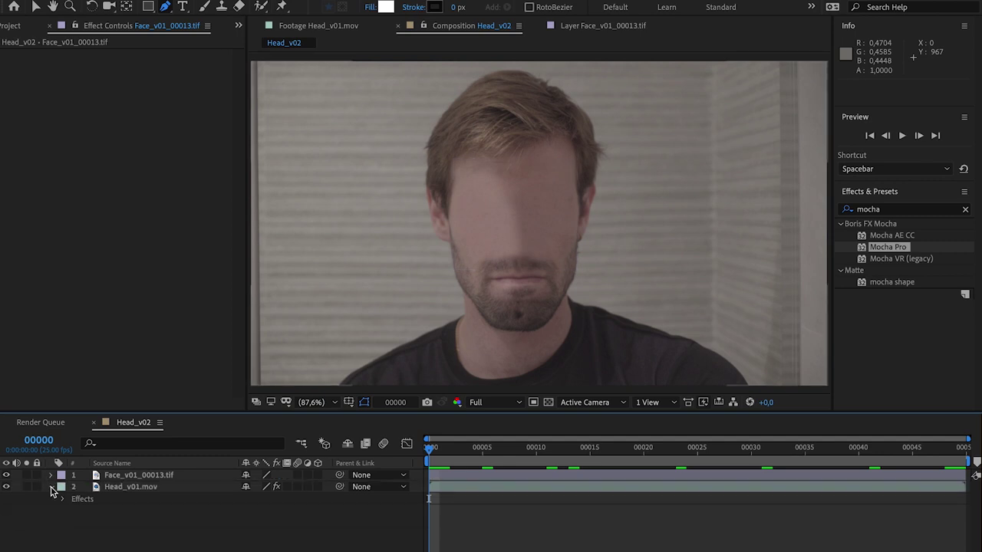
pyautogui.click(52, 487)
pyautogui.click(143, 476)
pyautogui.keyDown('shift'); pyautogui.click(144, 487); pyautogui.keyUp('shift')
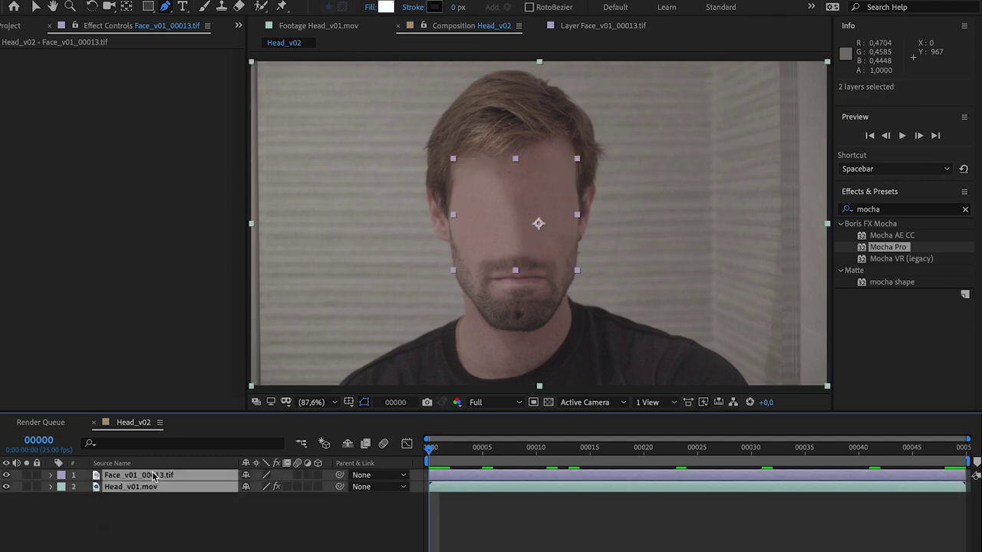
pyautogui.rightClick(149, 479)
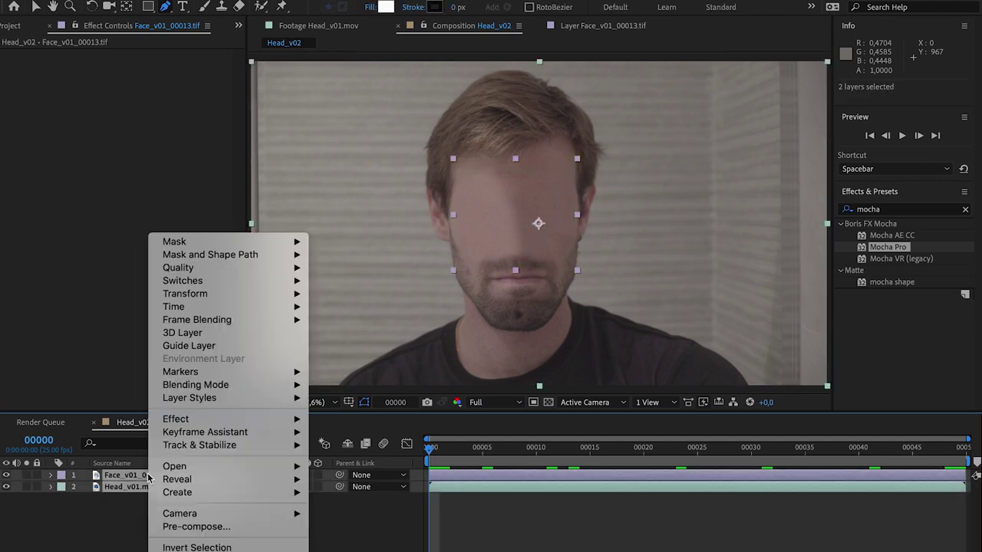
pyautogui.click(196, 527)
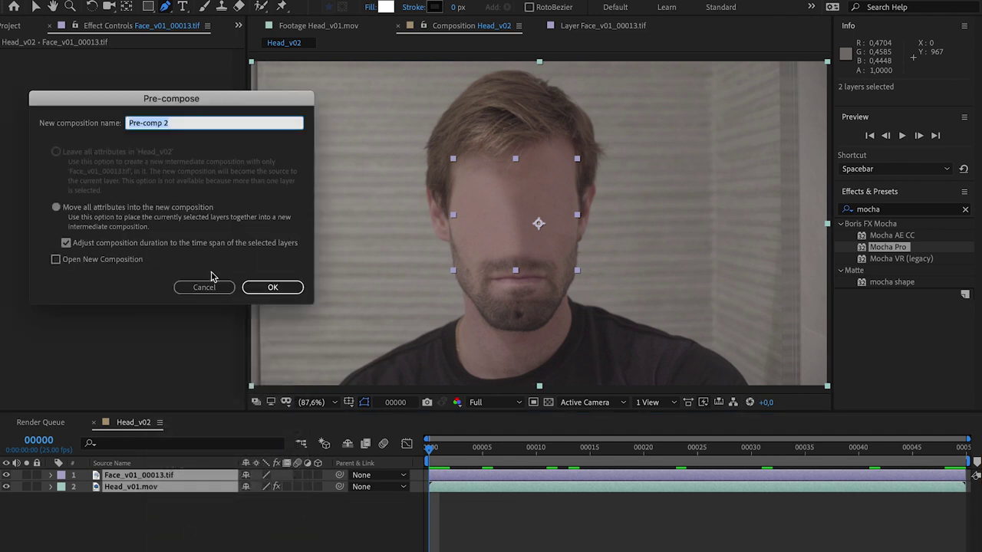
pyautogui.click(273, 288)
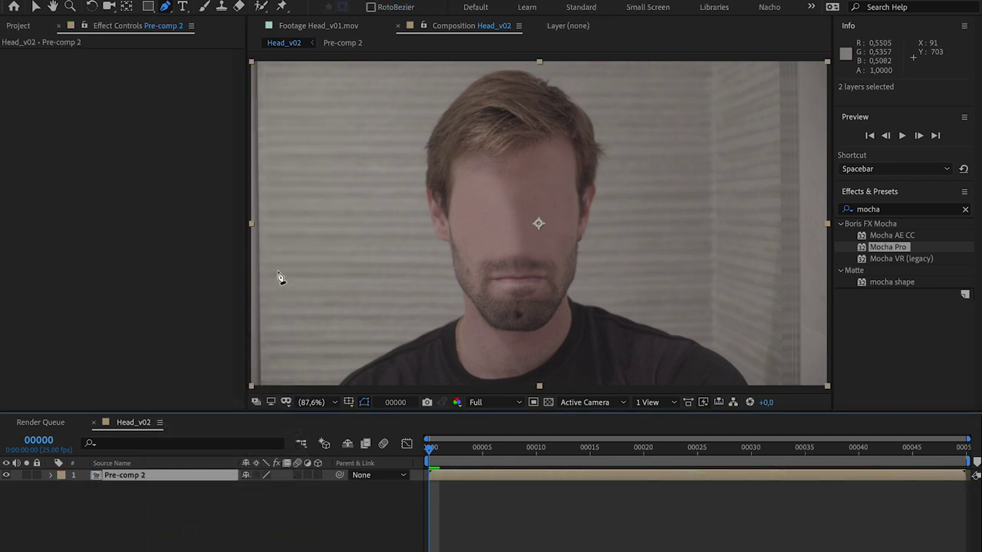
pyautogui.click(129, 485)
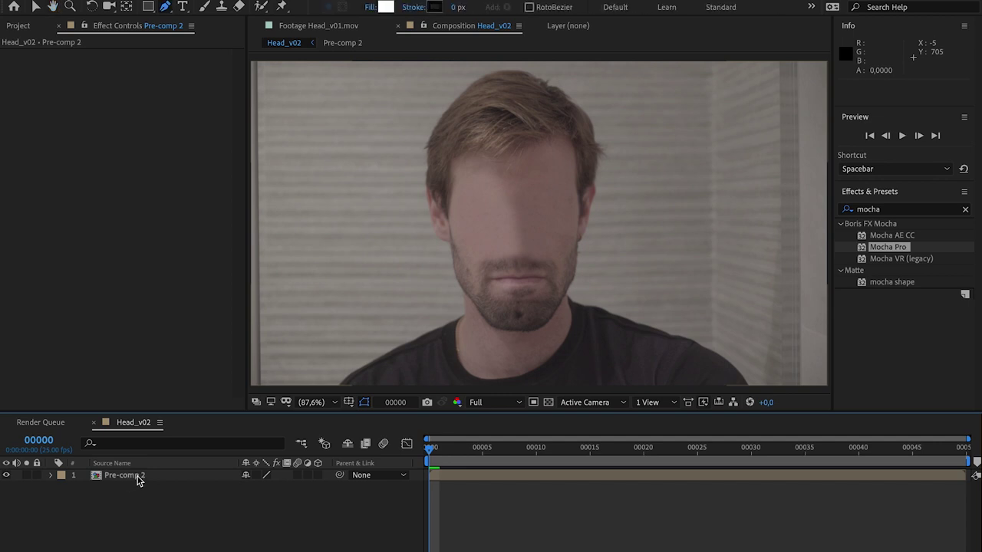
# Step: Copy the Mocha Pro effect from Head_v01.mov inside Pre-comp 2 and paste it onto the Pre-comp 2 layer in Head_v02
pyautogui.doubleClick(136, 476)
pyautogui.doubleClick(139, 487)
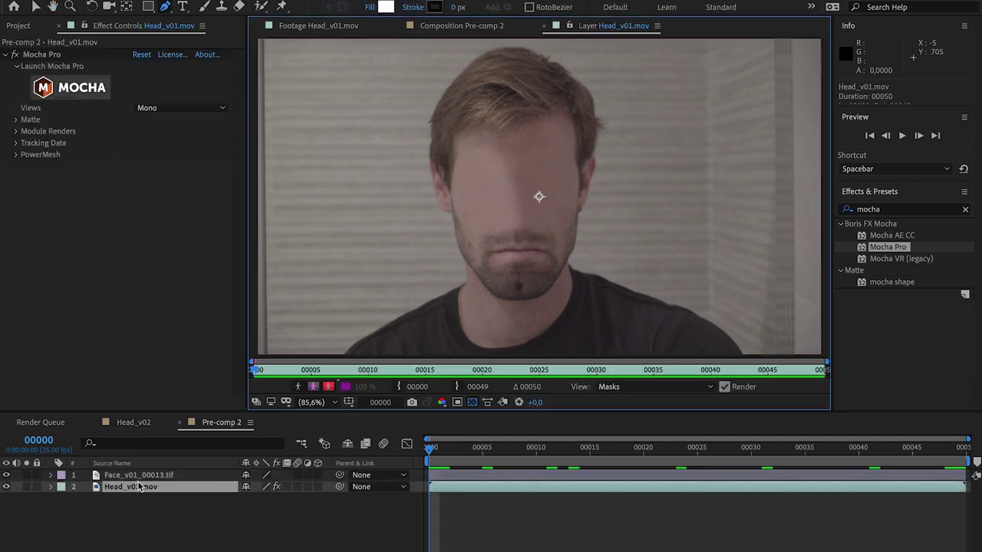
pyautogui.click(55, 56)
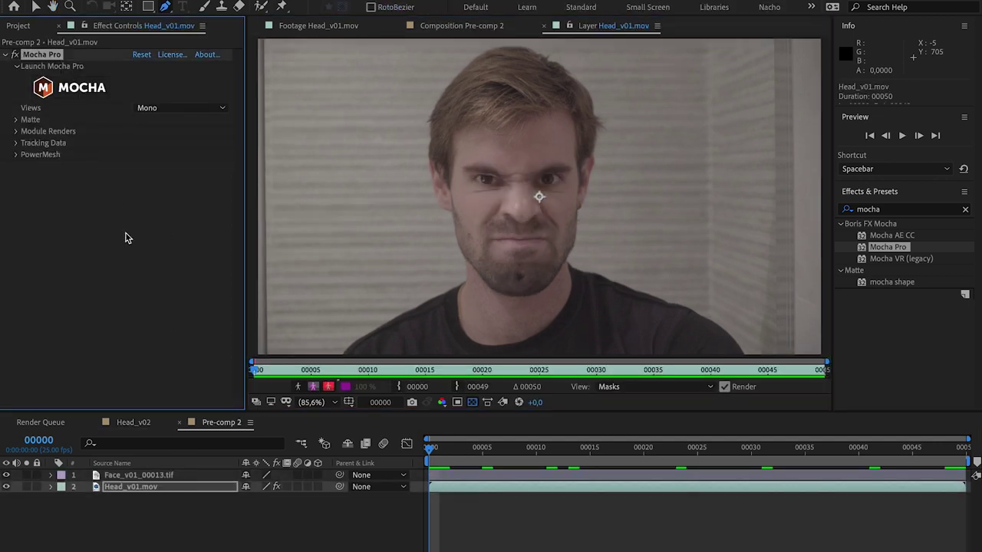
pyautogui.click(139, 424)
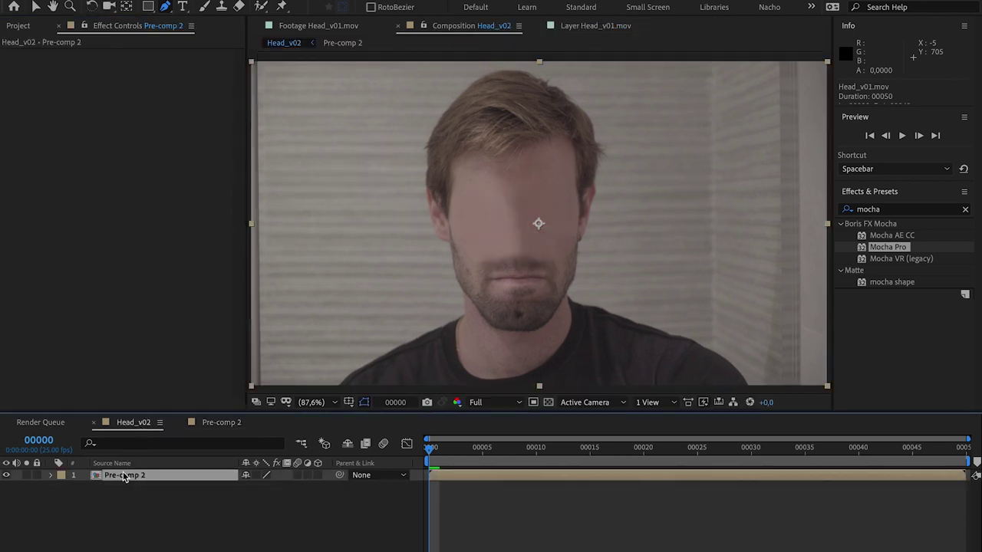
pyautogui.press('super+v')
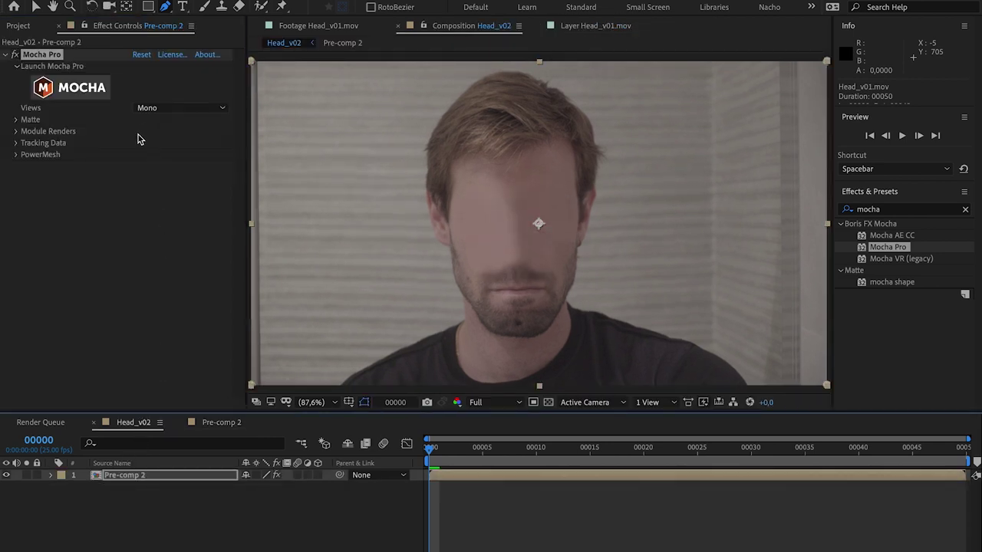
# Step: Set the render module of the Mocha Pro effect on the Pre-comp 2 layer to Stabilize: Warp
pyautogui.click(16, 131)
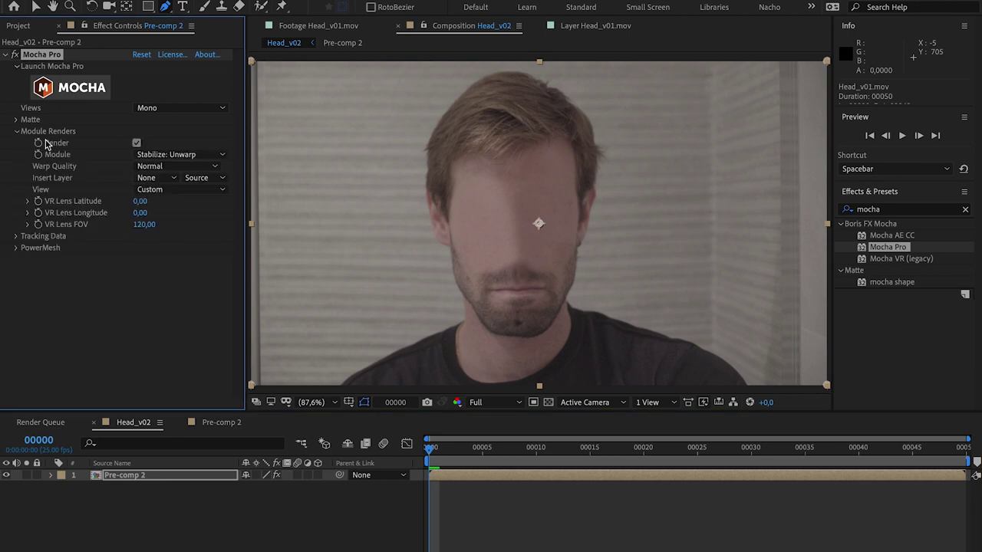
pyautogui.click(196, 156)
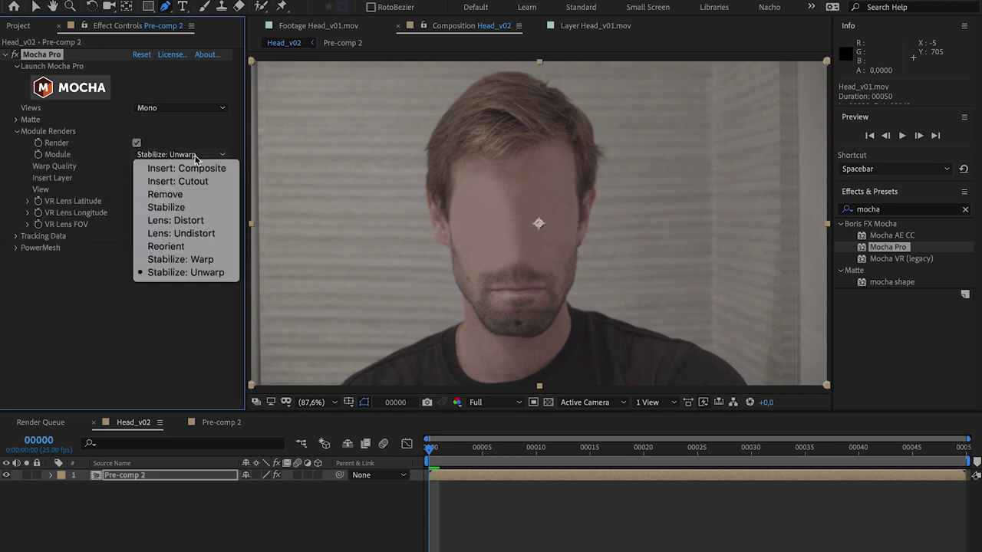
pyautogui.click(192, 263)
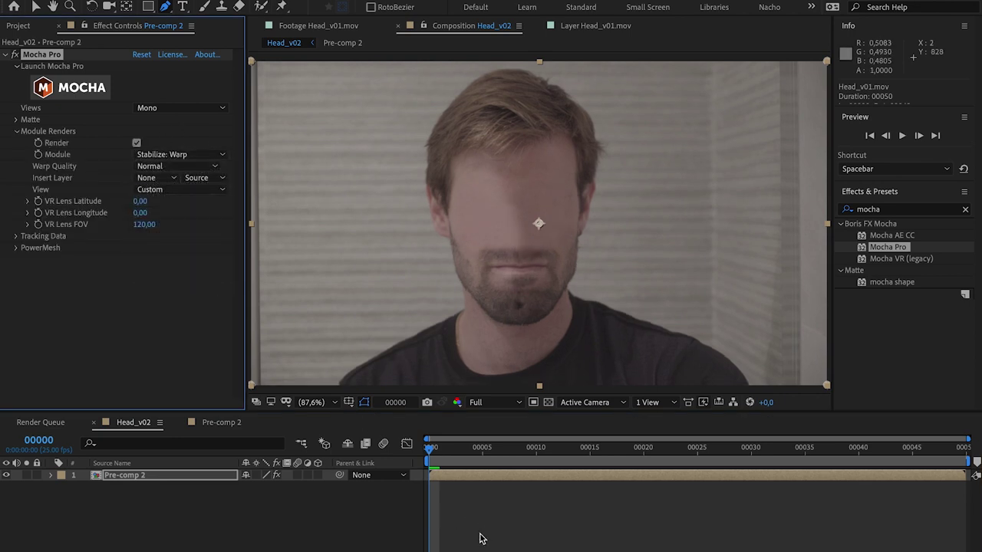
# Step: Play back the Head_v02 composition to check how the face patch moves with the head
pyautogui.click(473, 500)
pyautogui.press('space')
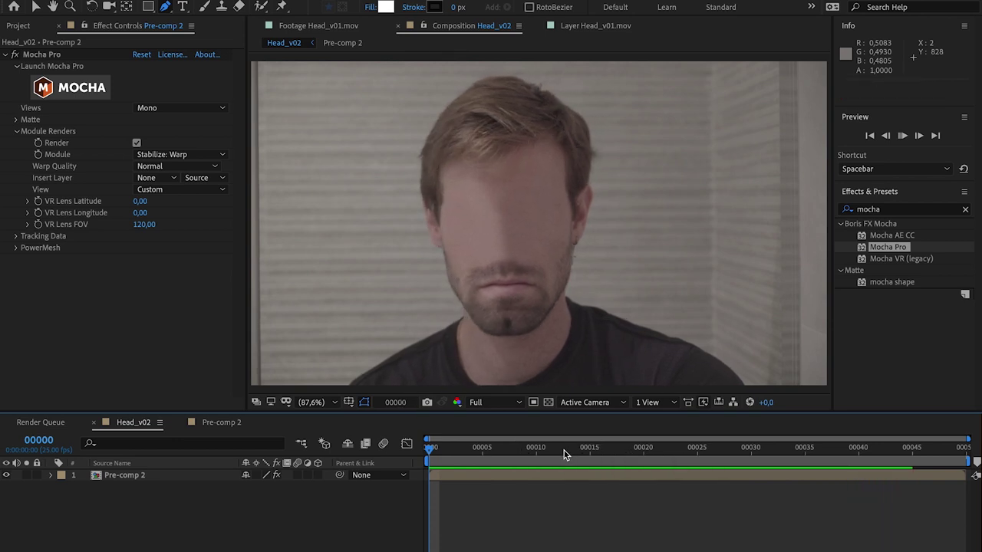
pyautogui.click(740, 447)
pyautogui.press('space')
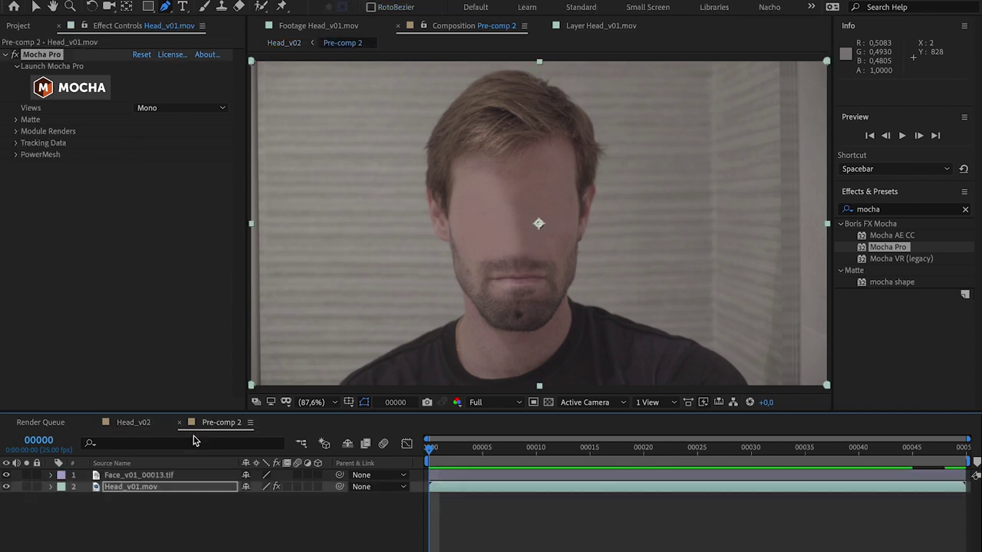
# Step: Make the Head_v01.mov layer inside Pre-comp 2 a guide layer
pyautogui.click(132, 486)
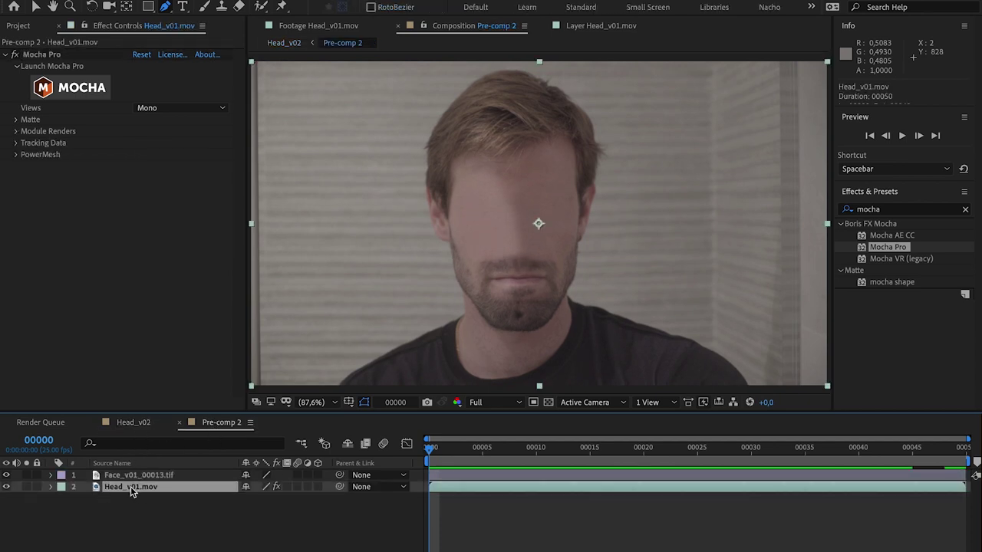
pyautogui.rightClick(132, 488)
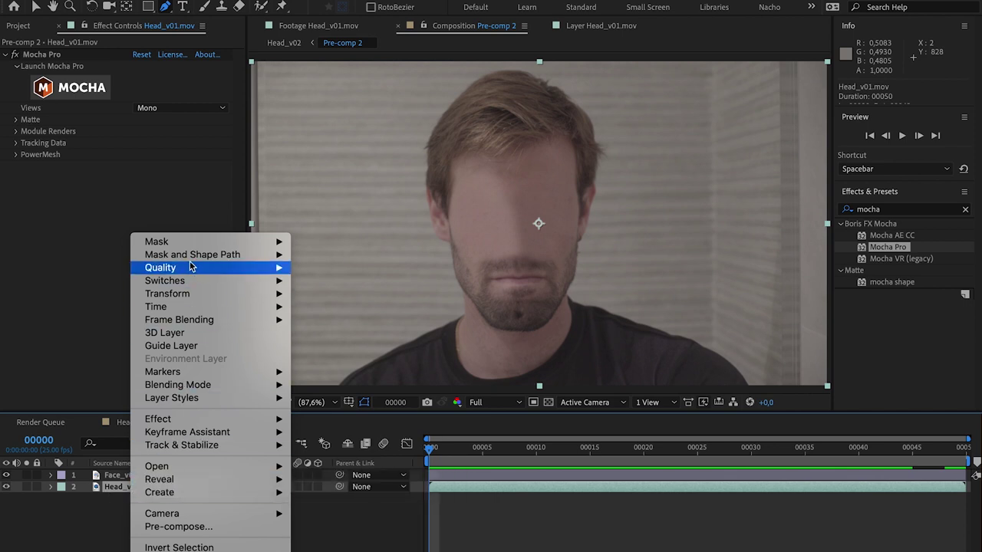
pyautogui.click(178, 347)
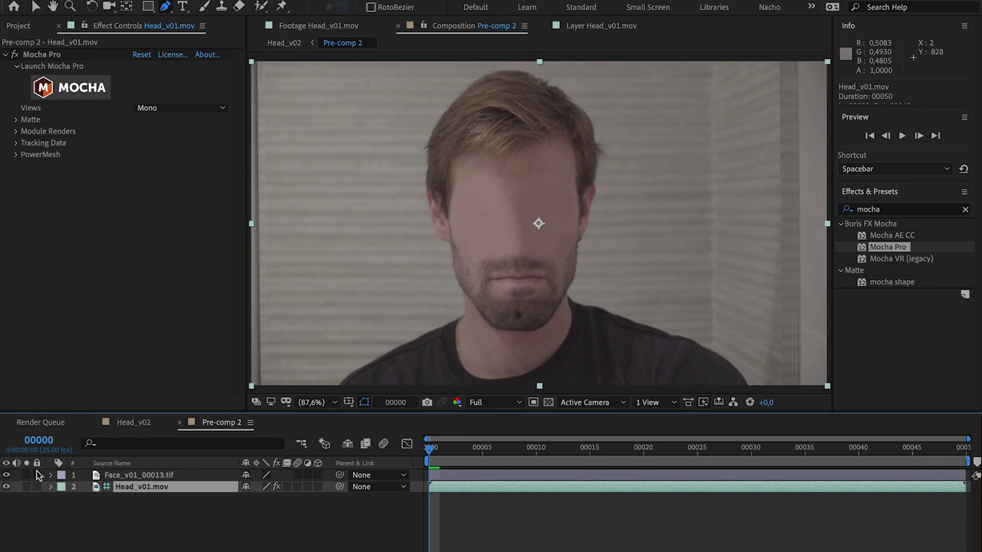
# Step: Return to Head_v02, inspect the soloed Pre-comp 2 layer against the transparency grid, and turn the grid and solo off
pyautogui.click(135, 422)
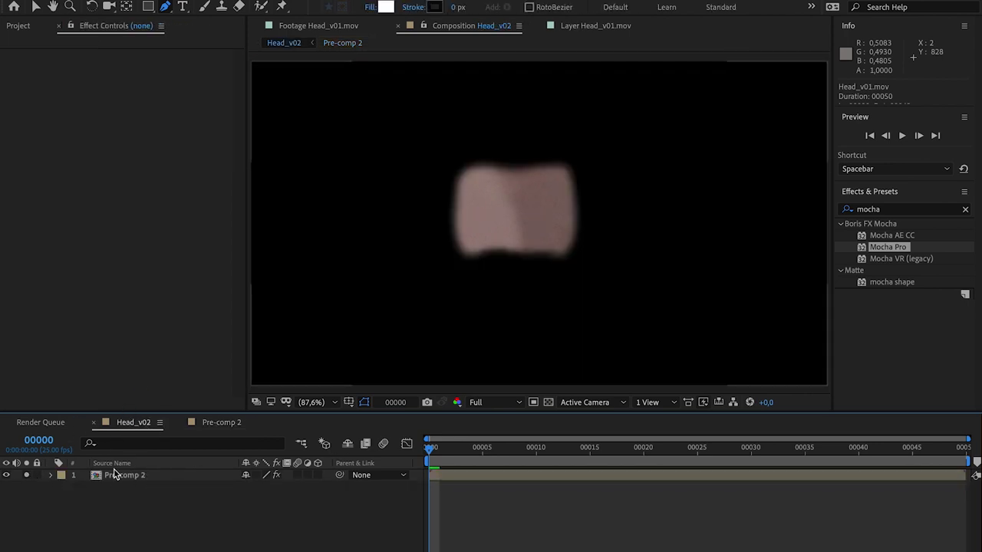
pyautogui.click(547, 401)
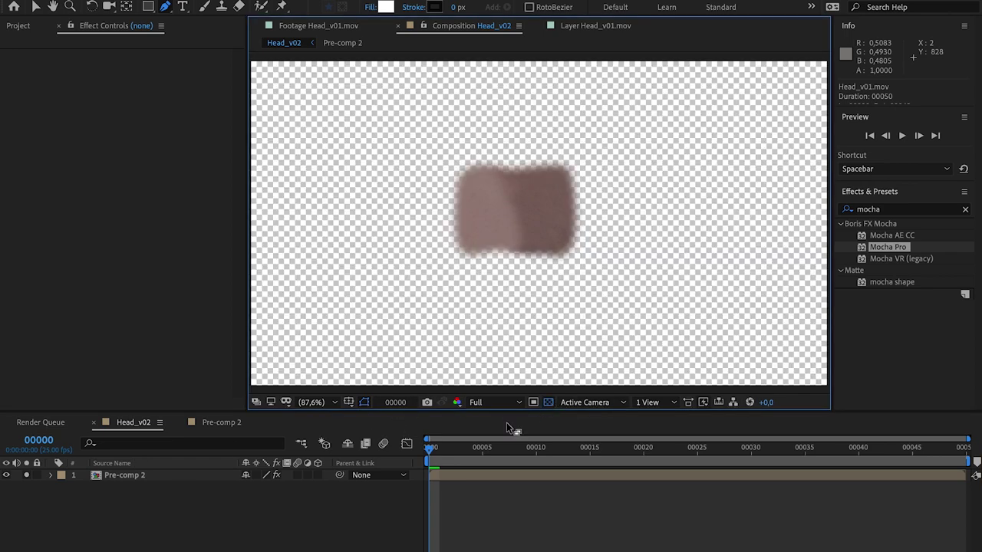
pyautogui.moveTo(458, 447); pyautogui.dragTo(427, 453)
pyautogui.click(548, 402)
pyautogui.click(27, 475)
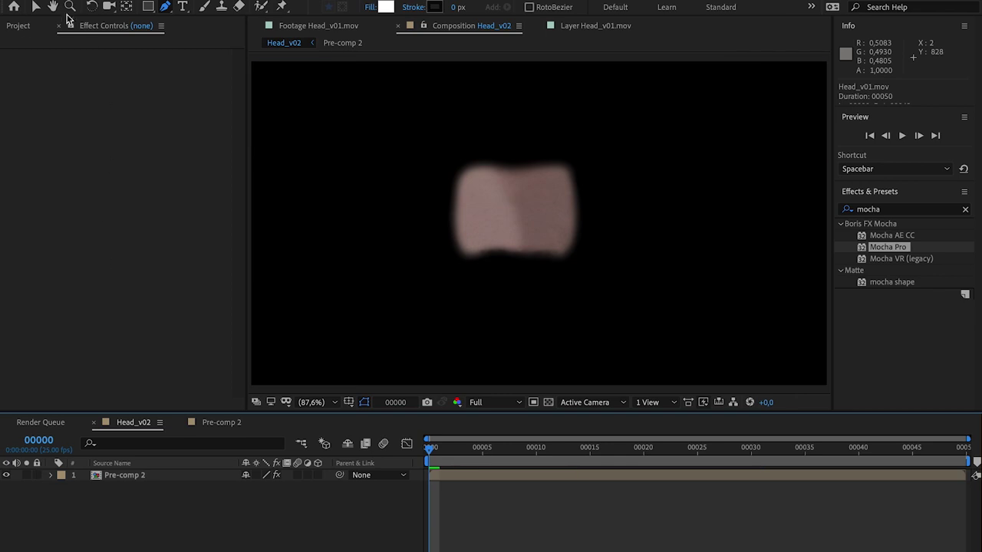
# Step: Add the Head_v01.mov footage to the Head_v02 composition beneath the Pre-comp 2 layer
pyautogui.click(22, 27)
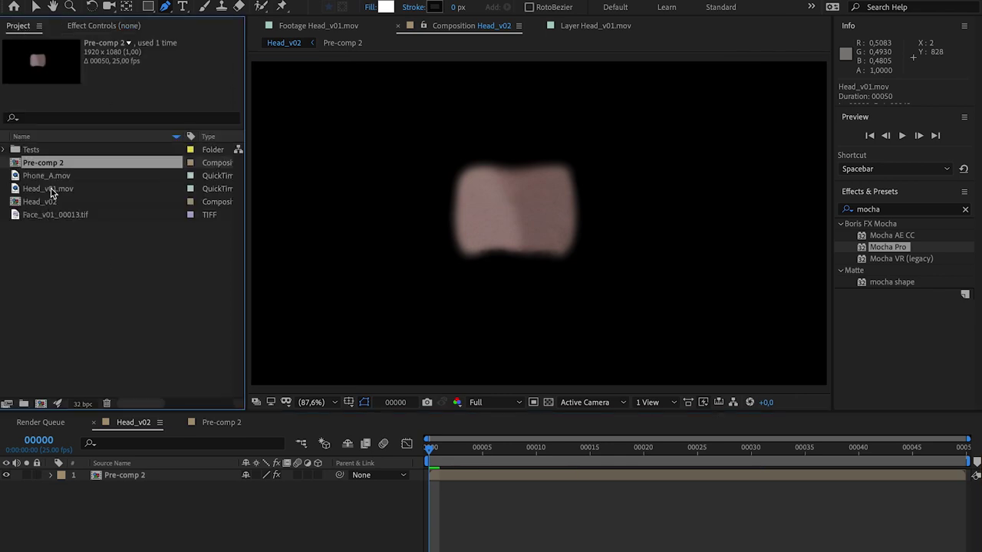
pyautogui.moveTo(53, 191); pyautogui.dragTo(46, 495)
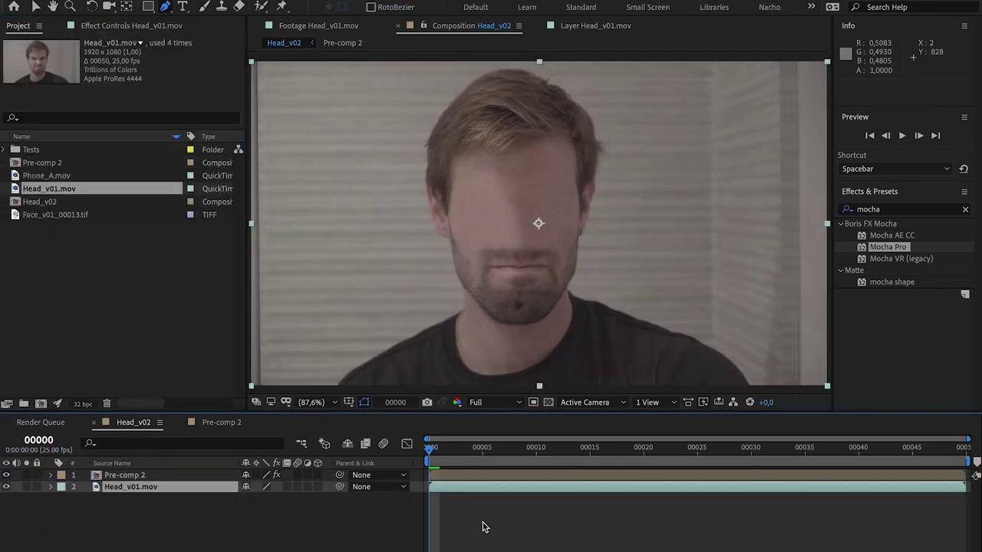
pyautogui.click(513, 537)
# Step: Play back the Head_v02 composite and review the Mocha Pro settings on the Pre-comp 2 layer
pyautogui.press('space')
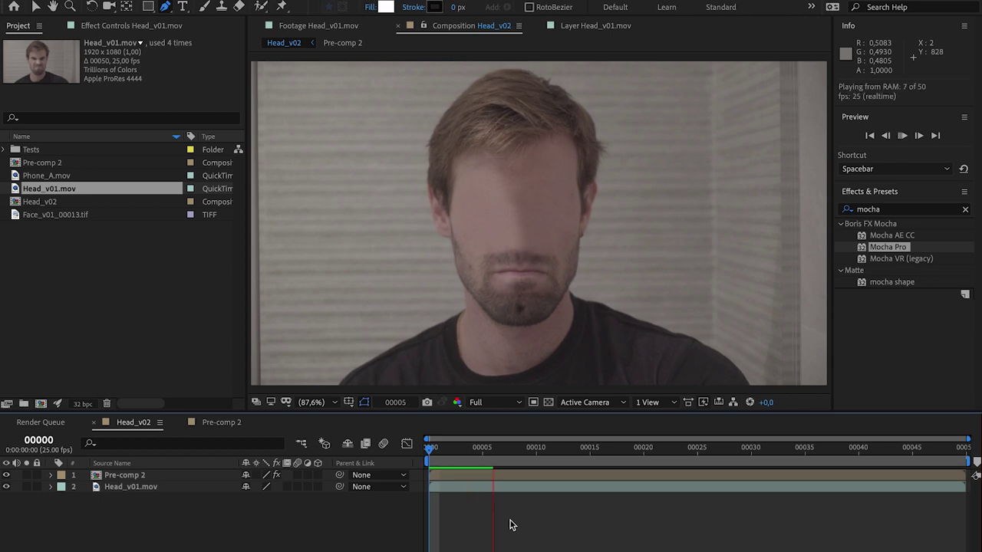
pyautogui.click(133, 476)
pyautogui.click(107, 25)
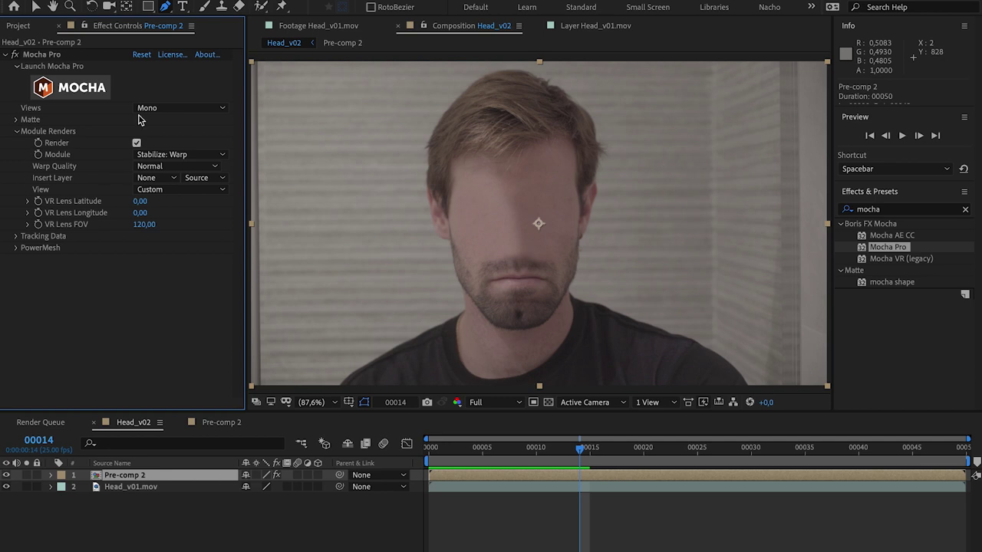
pyautogui.moveTo(451, 454); pyautogui.dragTo(407, 447)
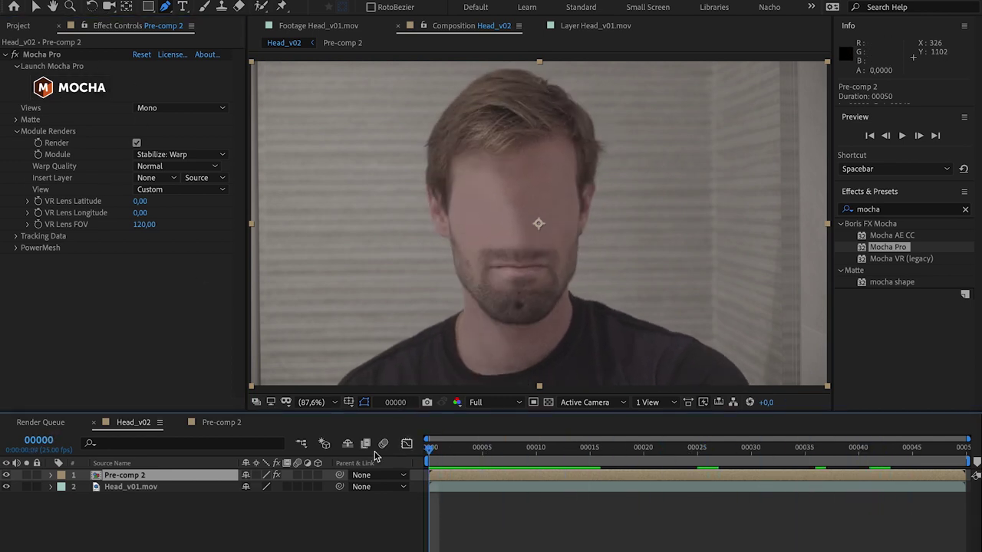
pyautogui.click(98, 487)
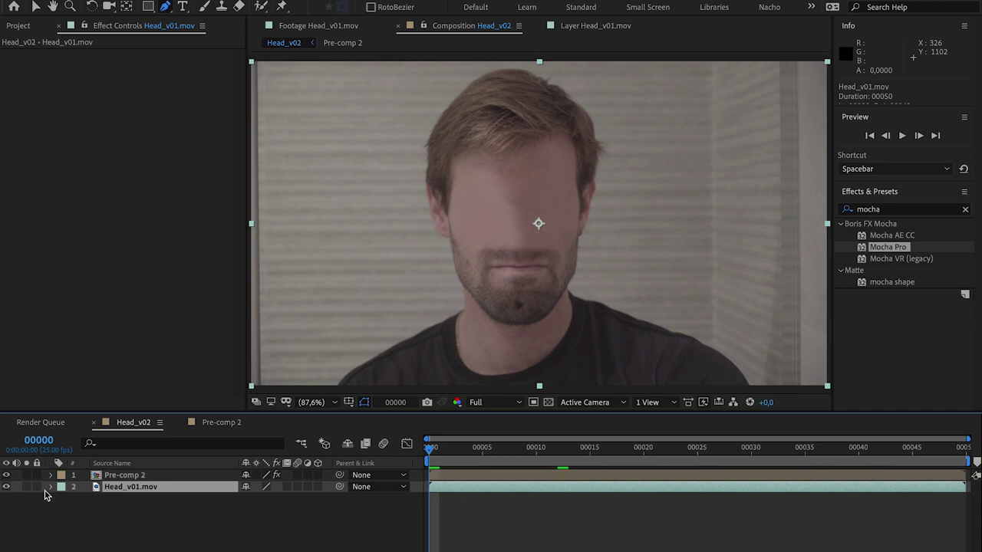
pyautogui.press('space')
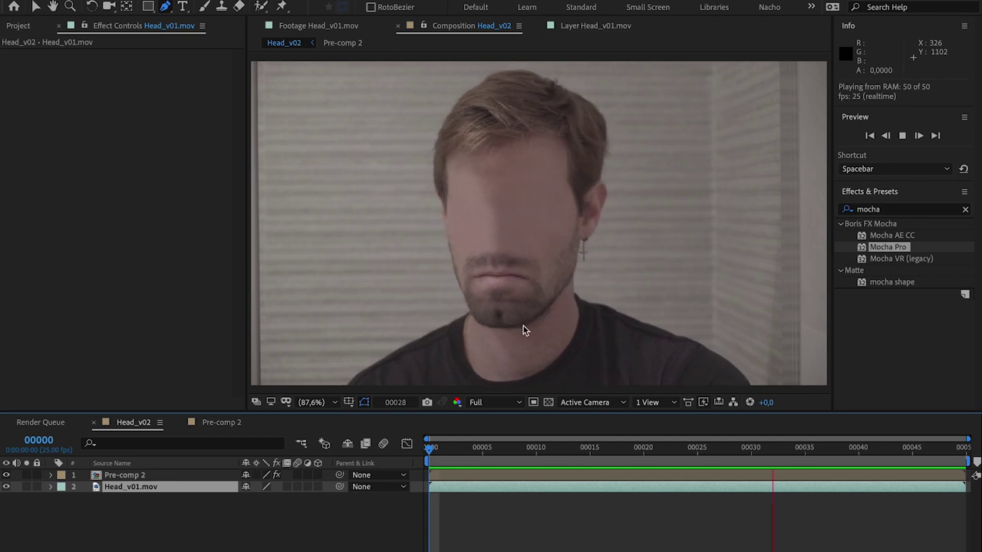
pyautogui.click(491, 513)
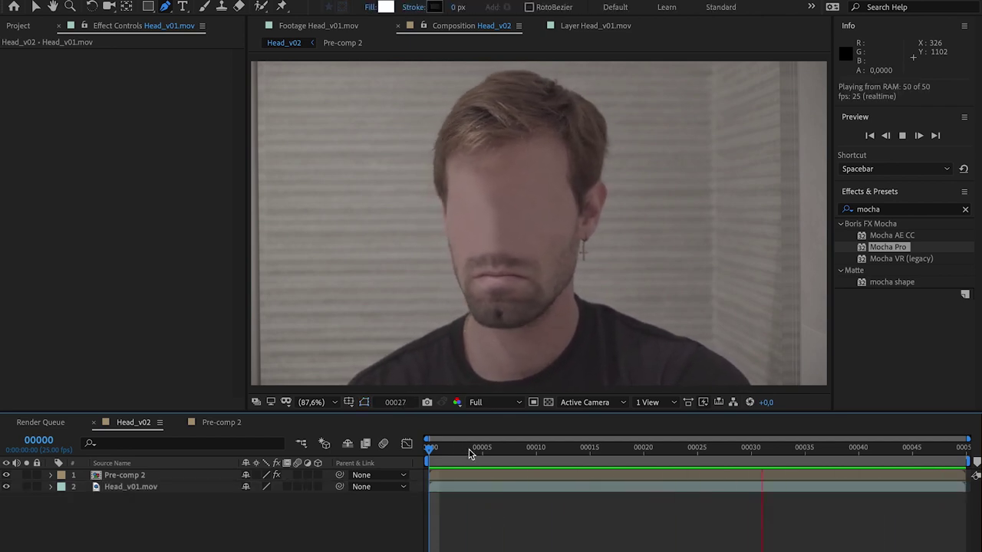
pyautogui.moveTo(463, 454); pyautogui.dragTo(421, 449)
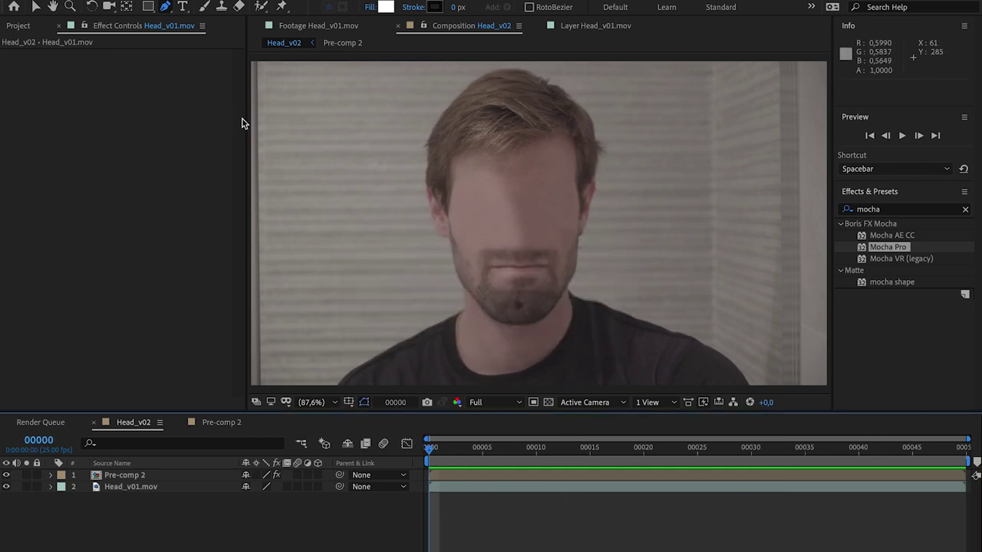
# Step: Create a new composition from the Phone_A.mov footage
pyautogui.click(18, 26)
pyautogui.click(74, 262)
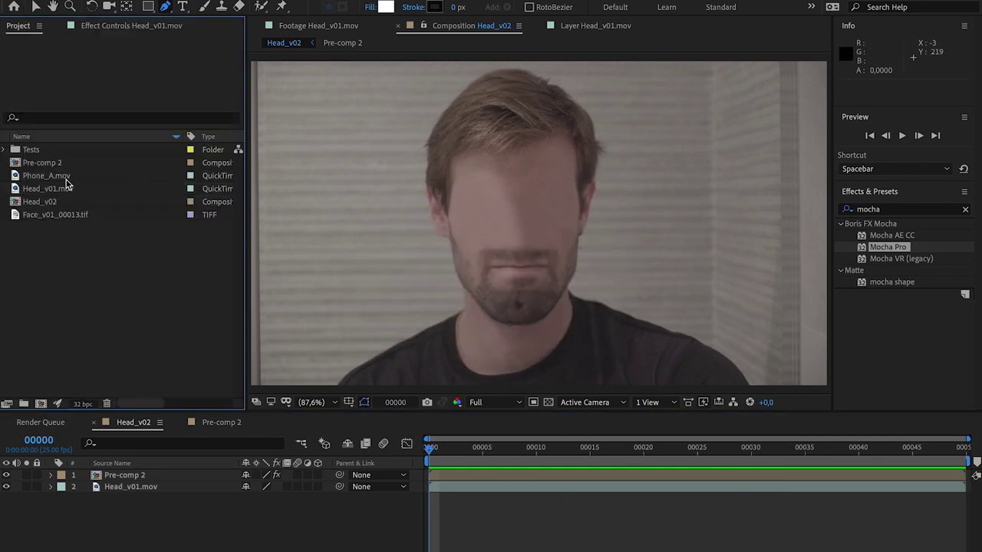
pyautogui.moveTo(54, 178); pyautogui.dragTo(42, 405)
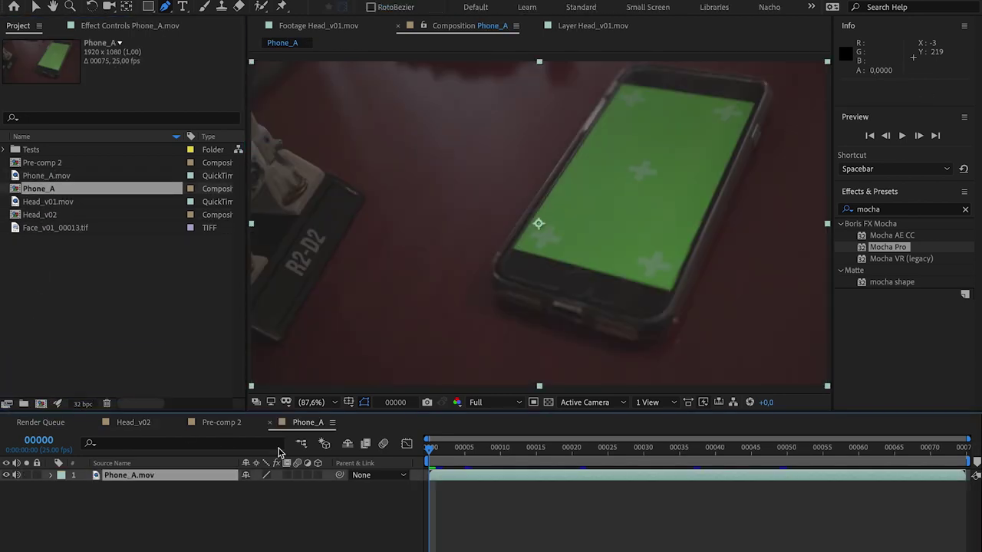
# Step: Preview the phone footage, apply the Mocha Pro effect to the Phone_A.mov layer and open it in the Mocha interface
pyautogui.click(125, 26)
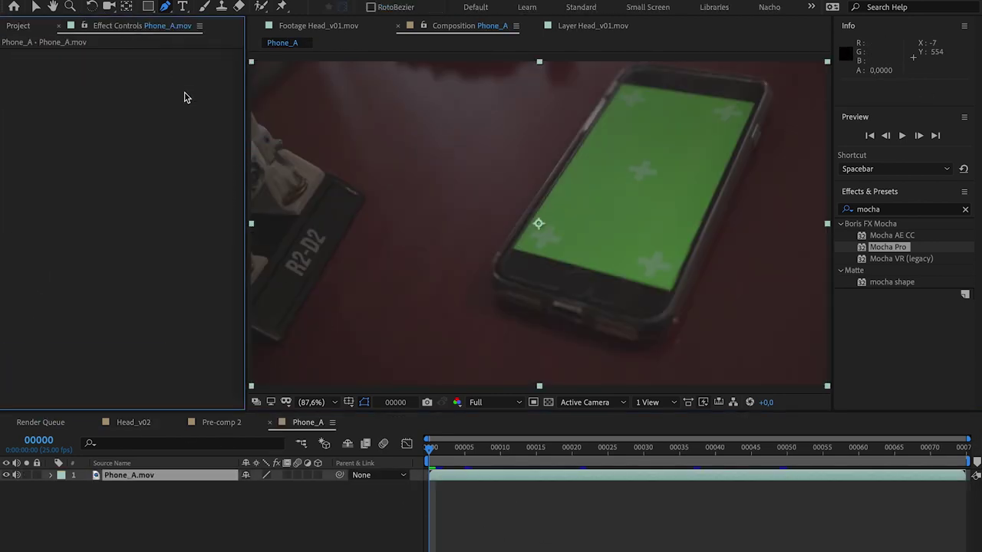
pyautogui.press('space')
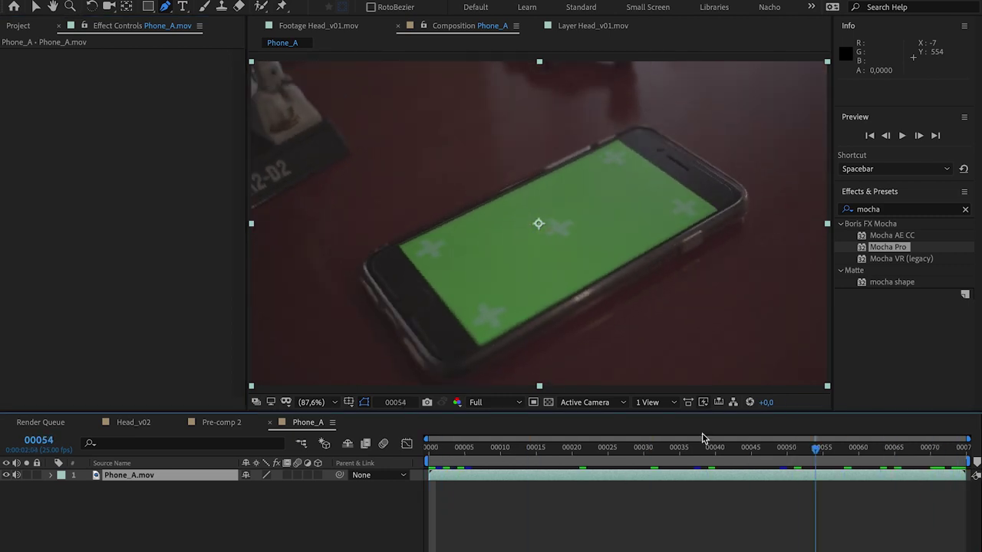
pyautogui.moveTo(887, 248); pyautogui.dragTo(147, 180)
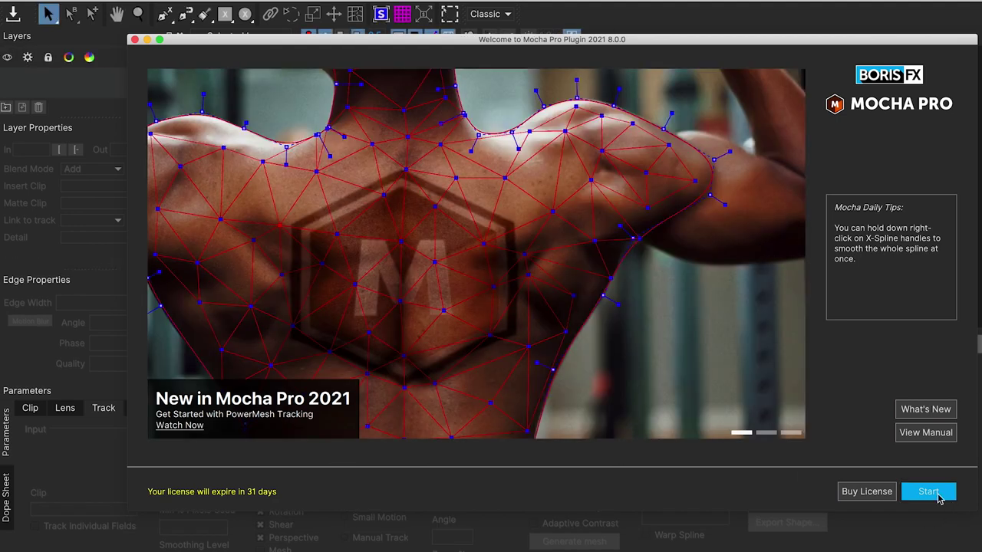
pyautogui.click(937, 496)
# Step: Draw a closed X-spline around the outline of the whole phone at frame 0 and tighten its rounded corners
pyautogui.press('x')
pyautogui.moveTo(600, 204); pyautogui.dragTo(467, 221)
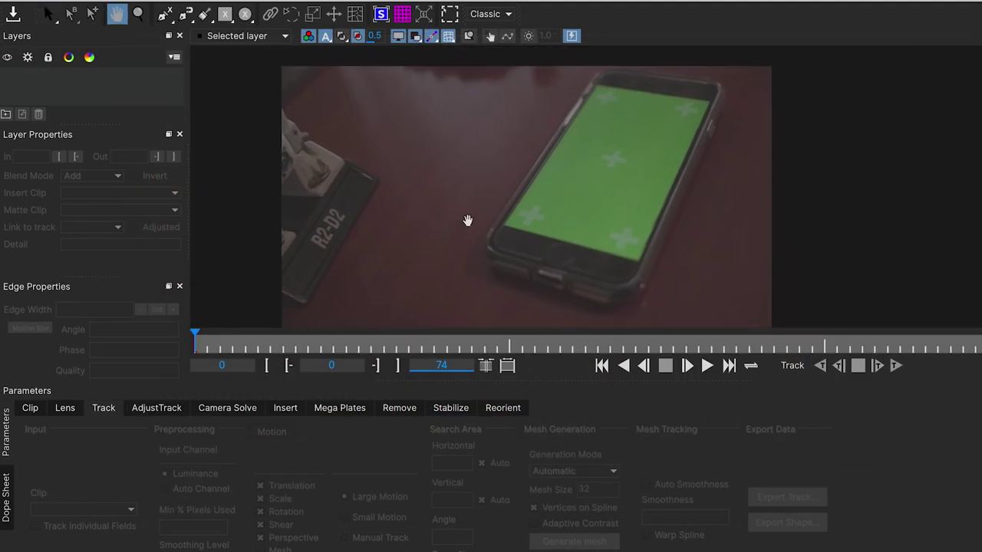
pyautogui.press('z')
pyautogui.press('x')
pyautogui.moveTo(570, 219); pyautogui.dragTo(463, 178)
pyautogui.press('z')
pyautogui.moveTo(463, 178); pyautogui.dragTo(491, 224)
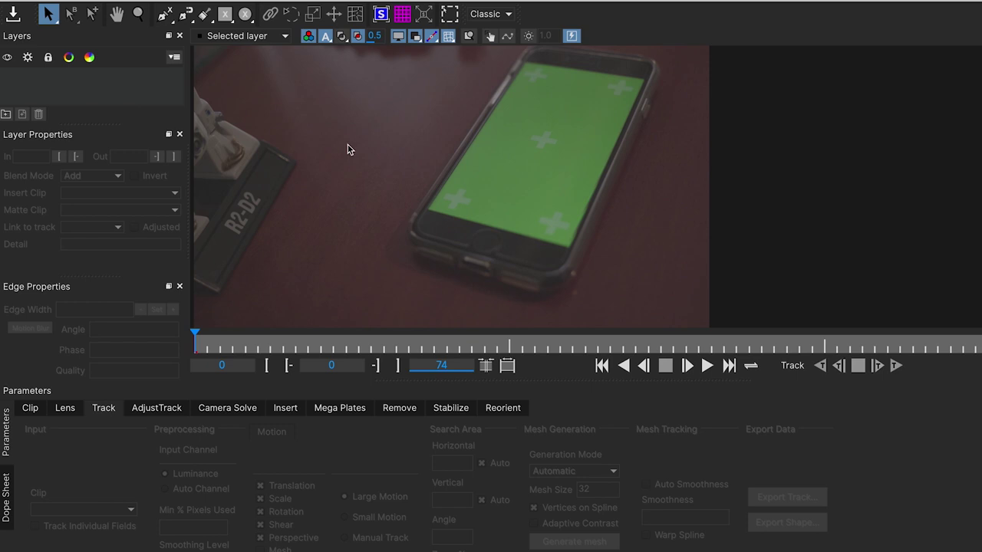
pyautogui.press('x')
pyautogui.moveTo(358, 132); pyautogui.dragTo(348, 151)
pyautogui.click(166, 15)
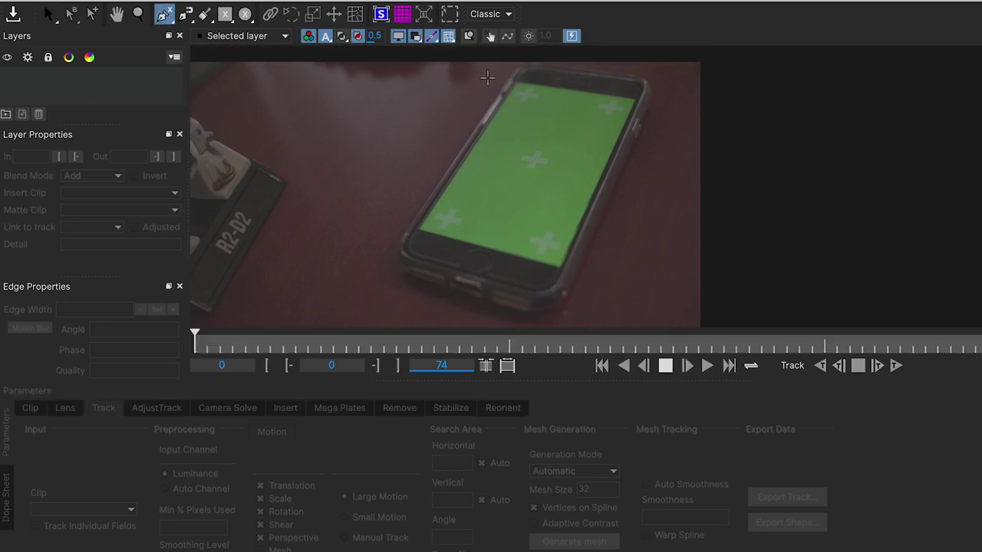
pyautogui.click(512, 68)
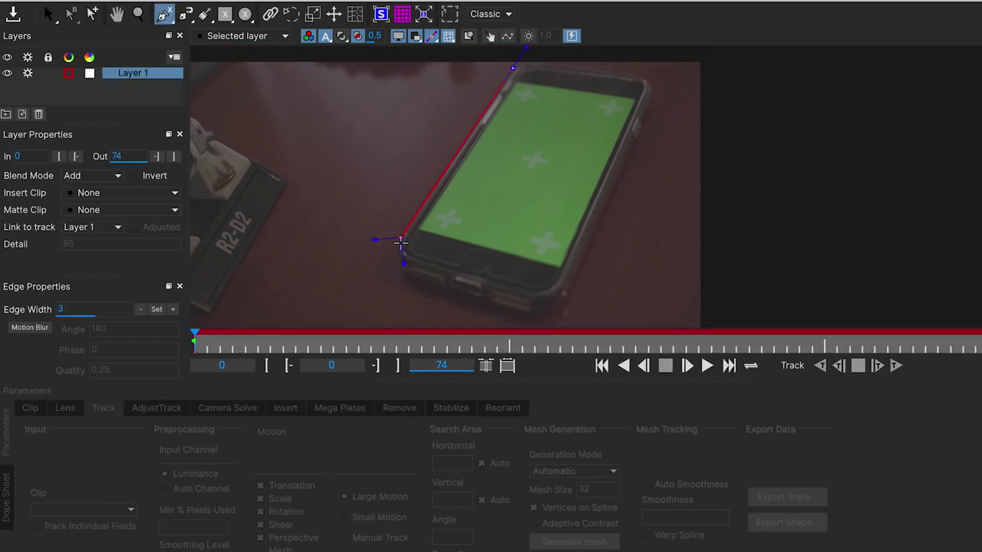
pyautogui.click(398, 259)
pyautogui.click(402, 280)
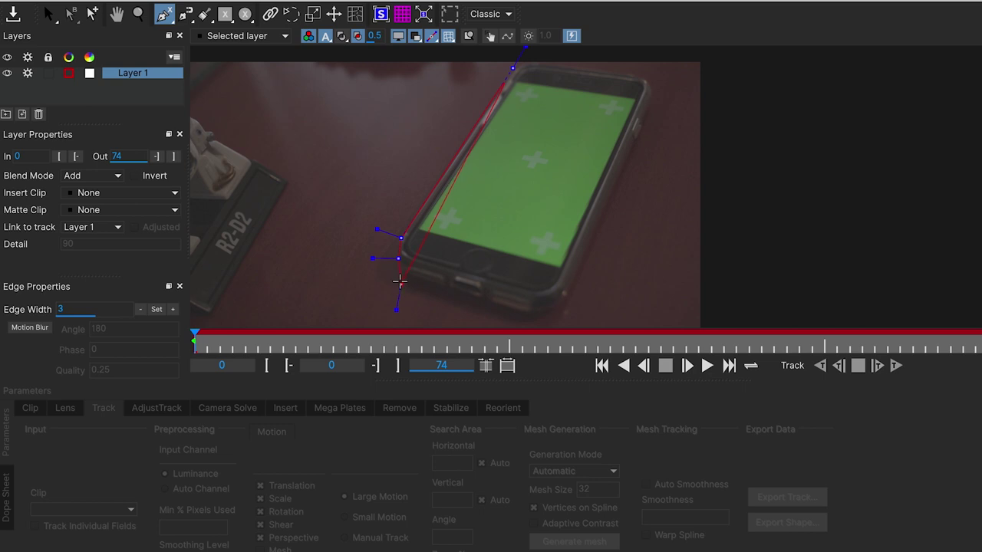
pyautogui.click(532, 317)
pyautogui.click(566, 292)
pyautogui.click(656, 98)
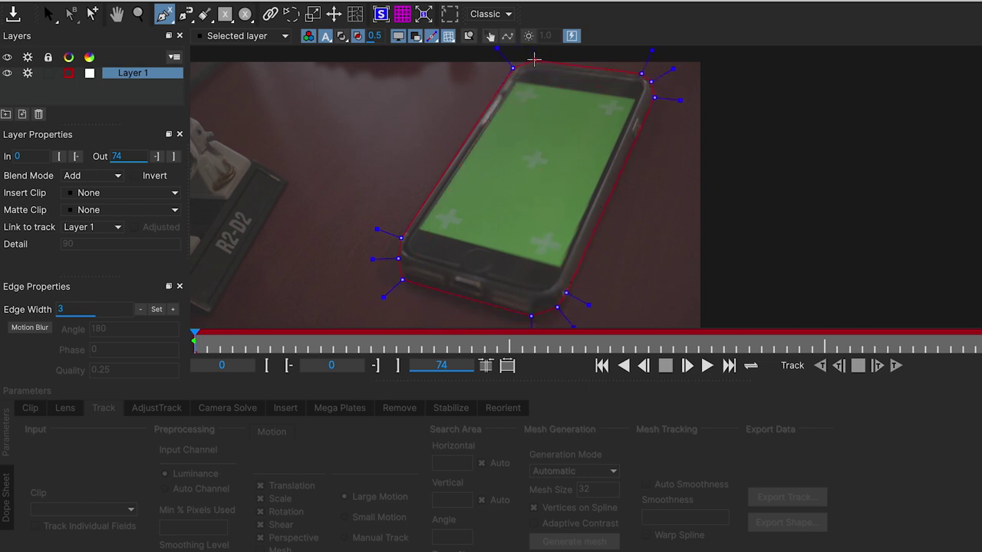
pyautogui.rightClick(513, 97)
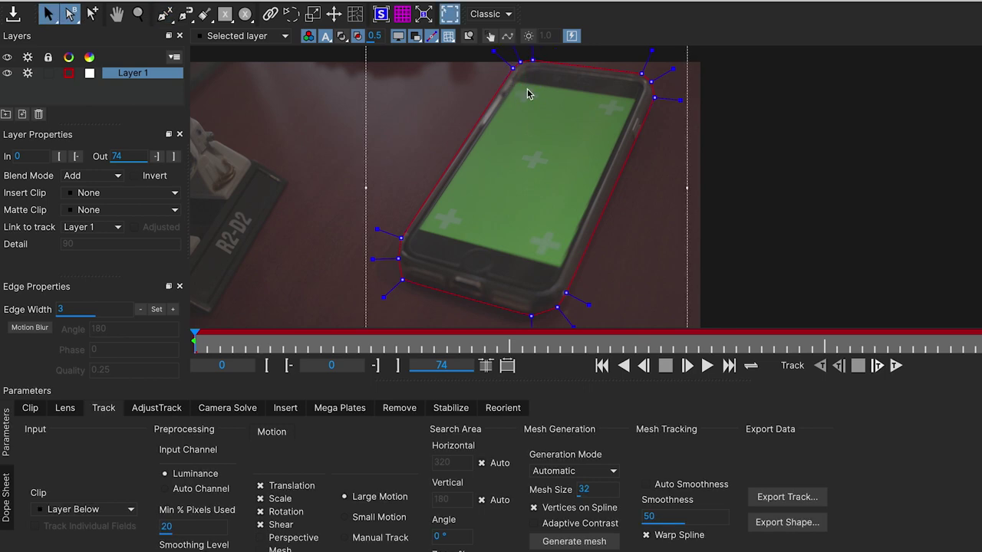
pyautogui.moveTo(372, 256); pyautogui.dragTo(379, 258)
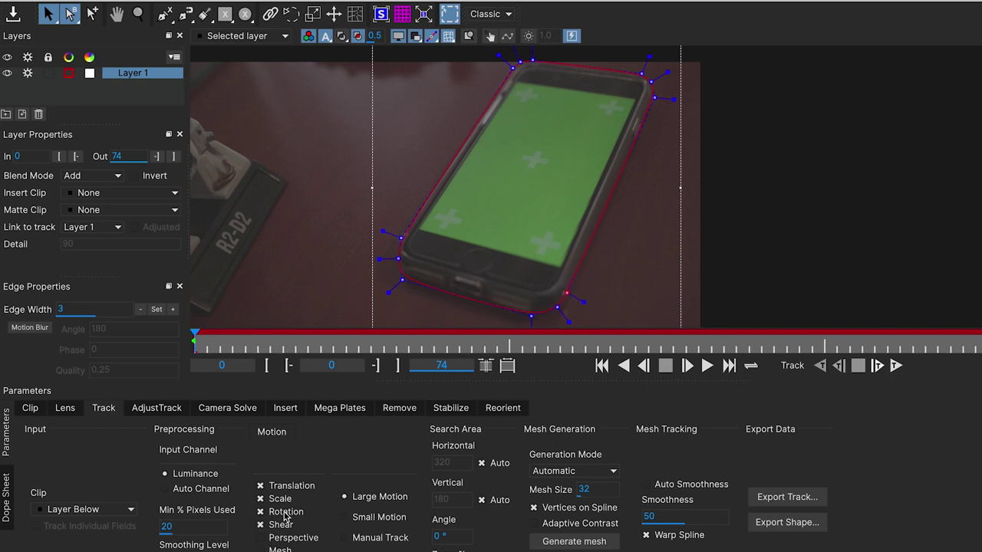
# Step: Enable Mesh motion and Adaptive Contrast for Layer 1, and generate an automatic mesh with mesh size 32
pyautogui.click(272, 545)
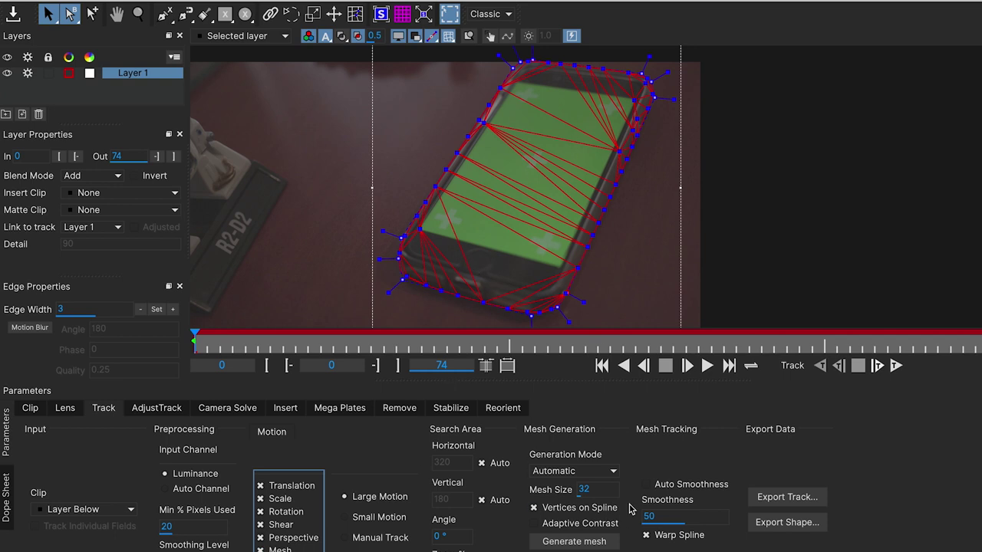
pyautogui.click(562, 525)
pyautogui.click(574, 540)
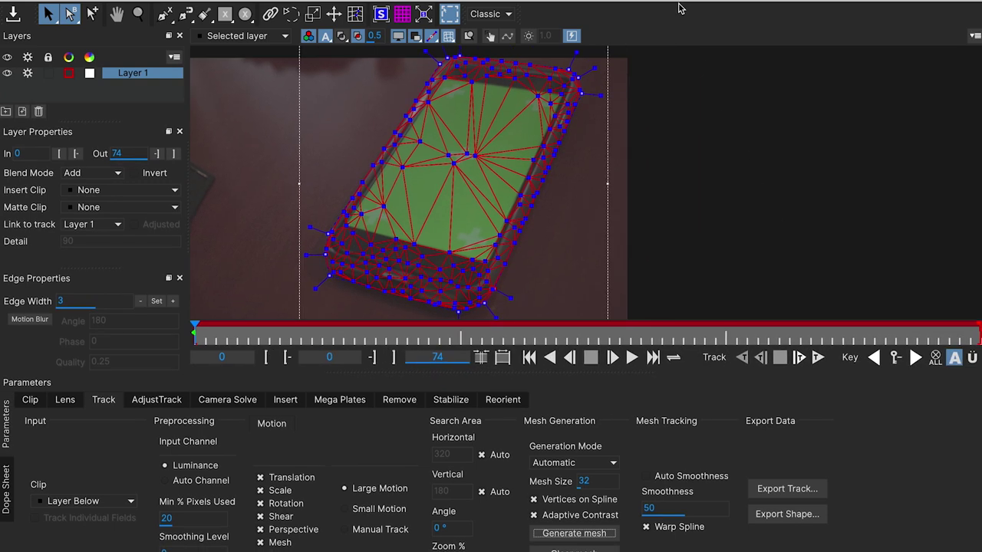
# Step: Track Layer 1 forward through the clip and check the tracked mesh up to frame 74
pyautogui.click(818, 358)
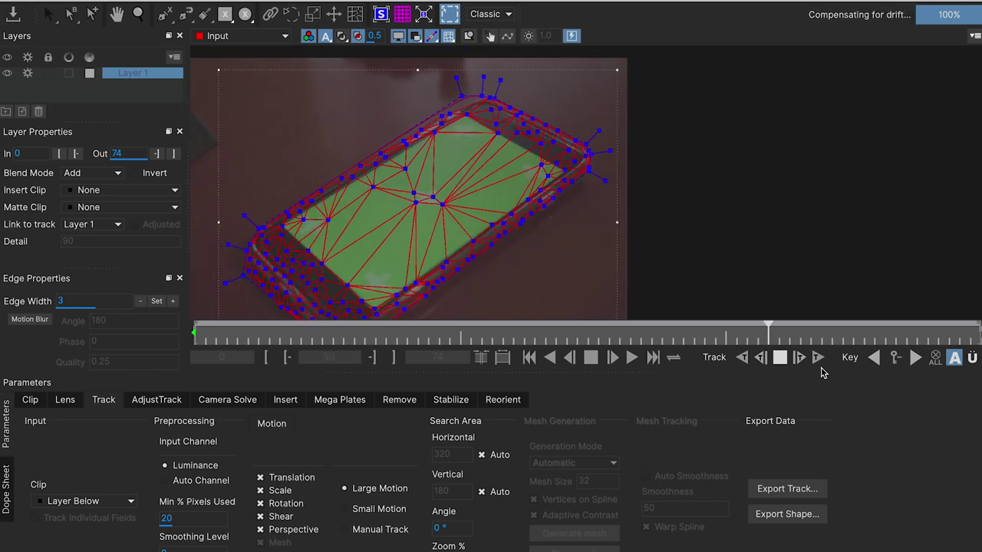
pyautogui.moveTo(467, 222); pyautogui.dragTo(626, 147)
pyautogui.moveTo(521, 340); pyautogui.dragTo(979, 340)
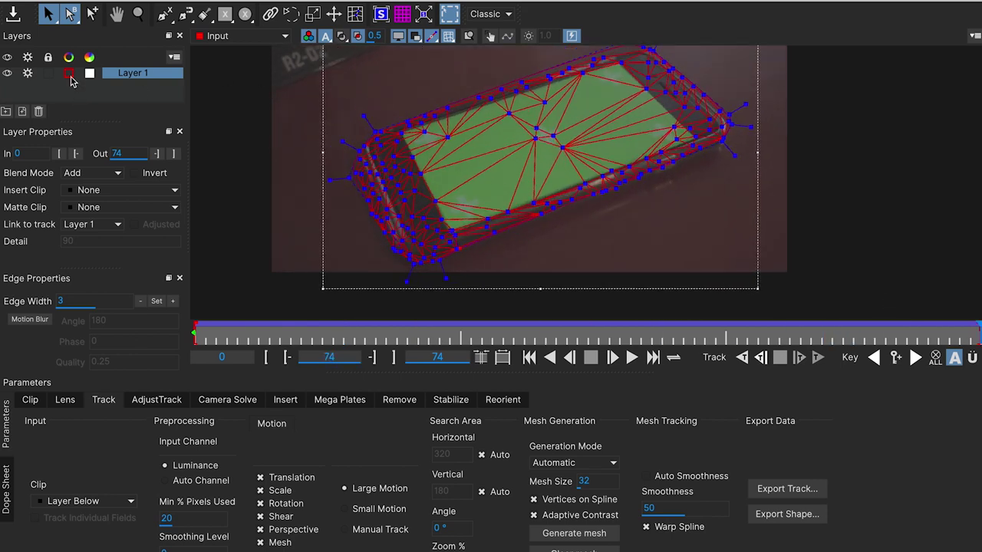
# Step: Change Layer 1's spline colour to yellow-green and hide the mesh overlay
pyautogui.click(69, 74)
pyautogui.click(92, 390)
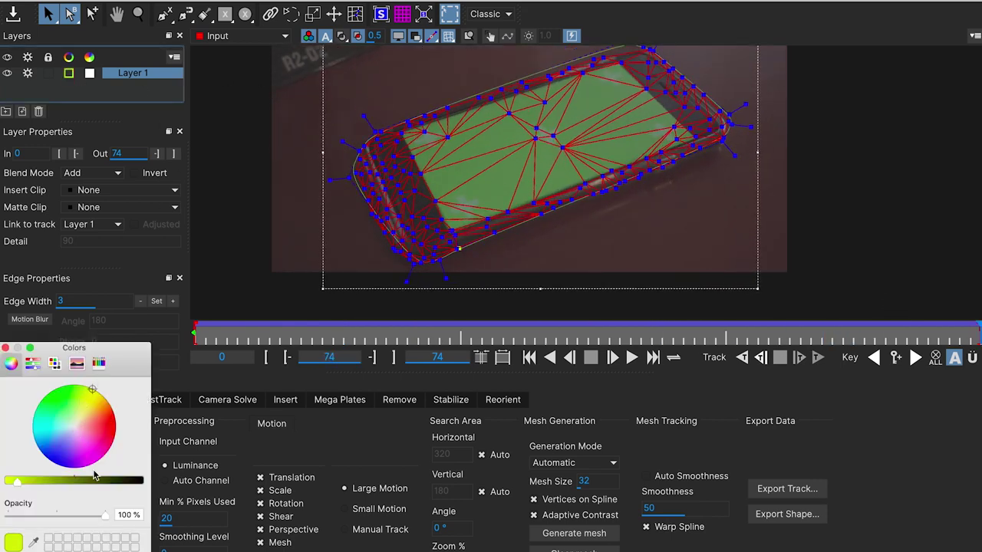
pyautogui.click(6, 347)
pyautogui.click(449, 37)
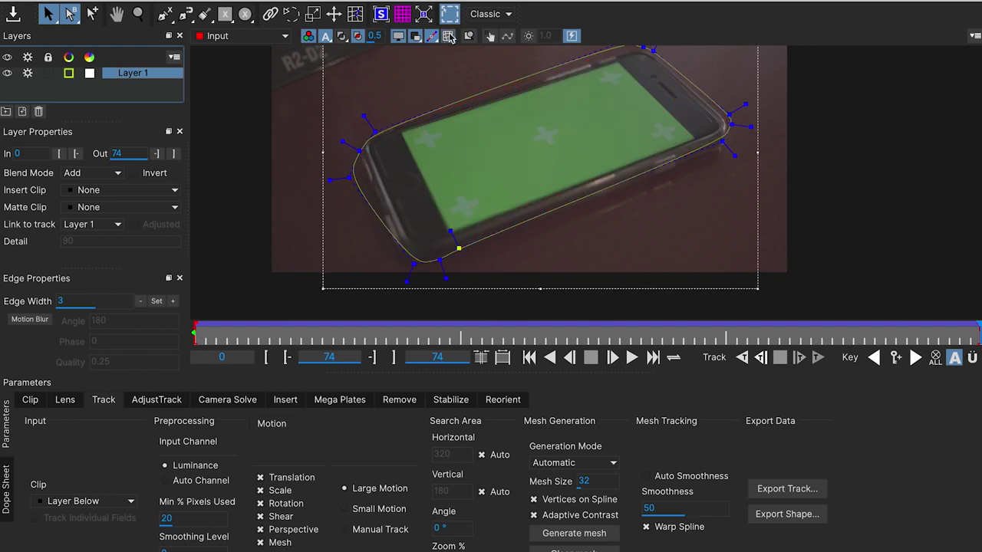
# Step: Examine how closely the tracked spline follows the phone's outline in the early frames
pyautogui.moveTo(261, 331)
pyautogui.mouseDown()
pyautogui.moveTo(141, 358)
pyautogui.moveTo(248, 336)
pyautogui.mouseUp()
pyautogui.press('x')
pyautogui.moveTo(375, 191); pyautogui.dragTo(265, 229)
pyautogui.press('z')
pyautogui.moveTo(265, 228); pyautogui.dragTo(298, 258)
pyautogui.press('x')
pyautogui.moveTo(289, 186); pyautogui.dragTo(332, 220)
pyautogui.moveTo(258, 336); pyautogui.dragTo(269, 336)
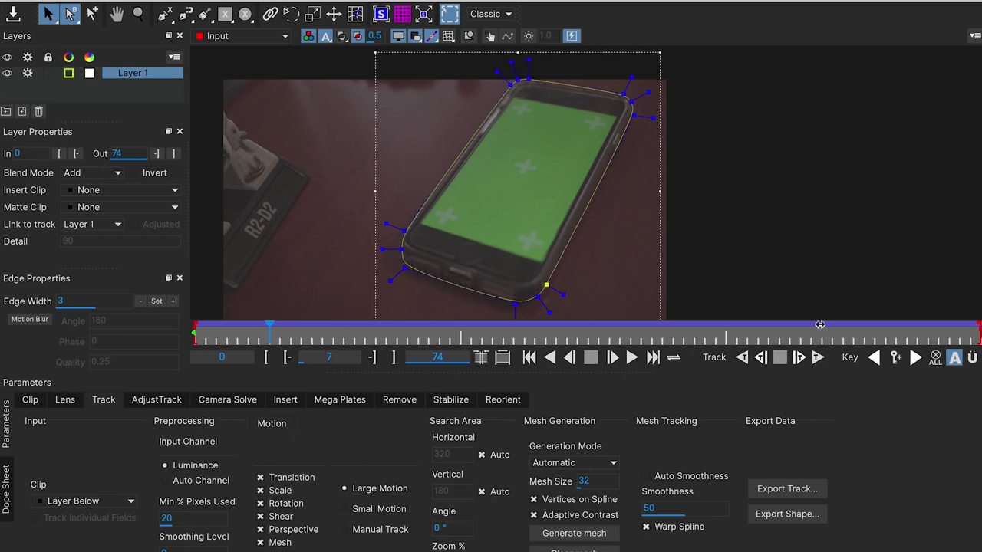
# Step: At frame 74, move the spline points around the phone's home-button end inward to fit its edge
pyautogui.moveTo(824, 333); pyautogui.dragTo(979, 335)
pyautogui.press('x')
pyautogui.moveTo(321, 285); pyautogui.dragTo(422, 235)
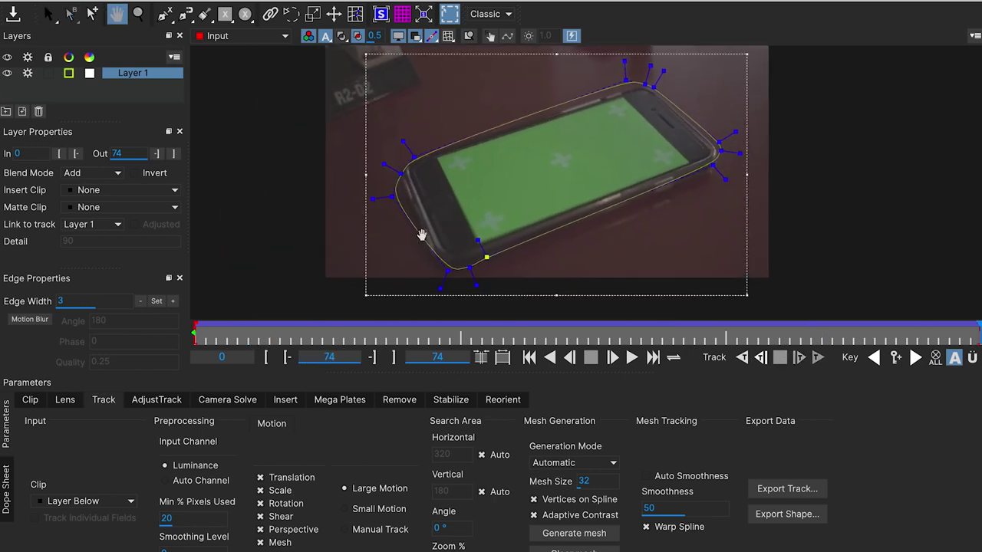
pyautogui.press('s')
pyautogui.moveTo(516, 219); pyautogui.dragTo(438, 284)
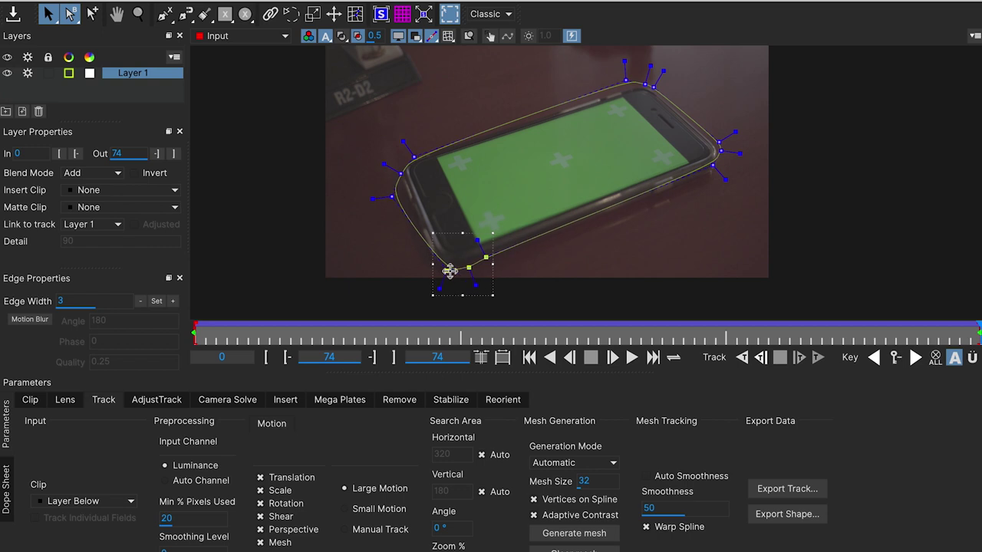
pyautogui.hotkey('ctrl', 'a')
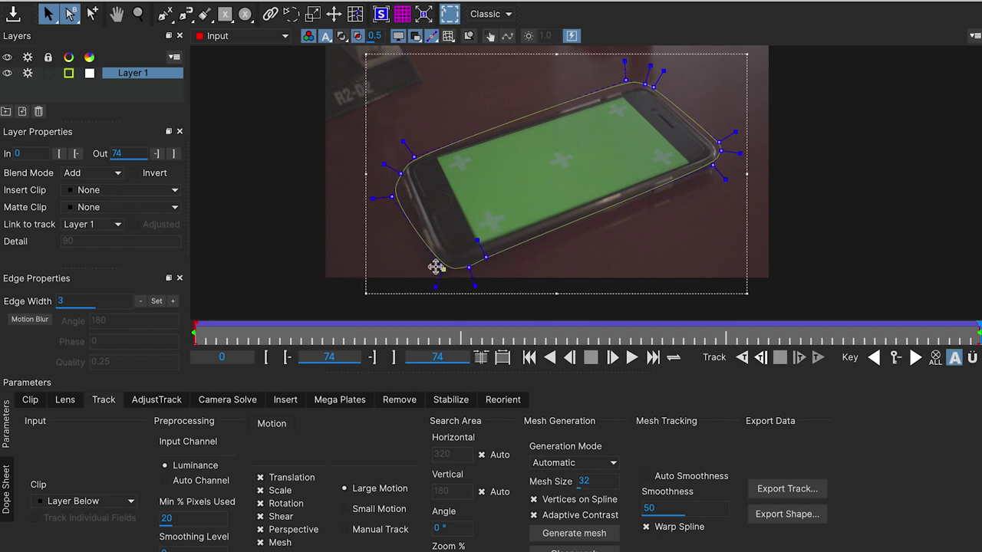
pyautogui.click(436, 266)
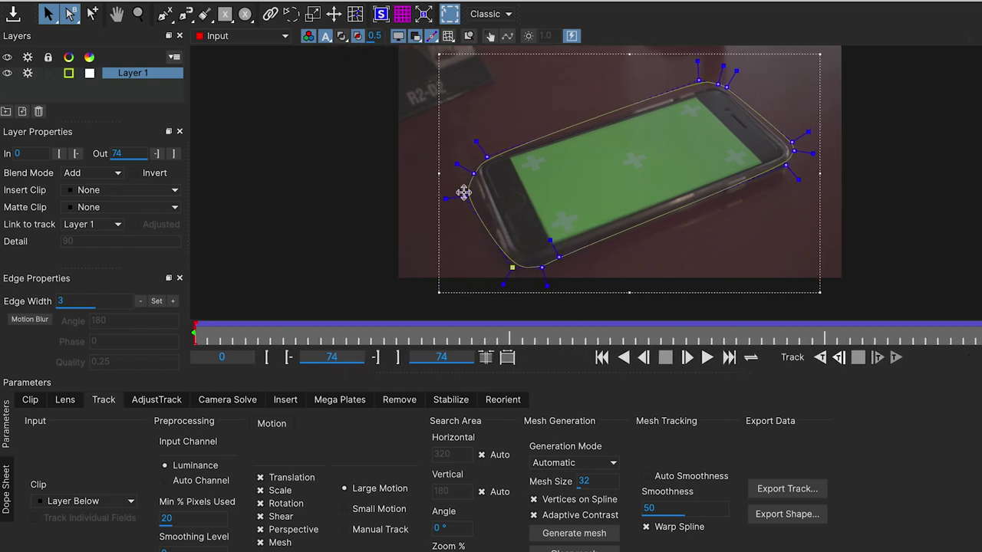
pyautogui.click(468, 193)
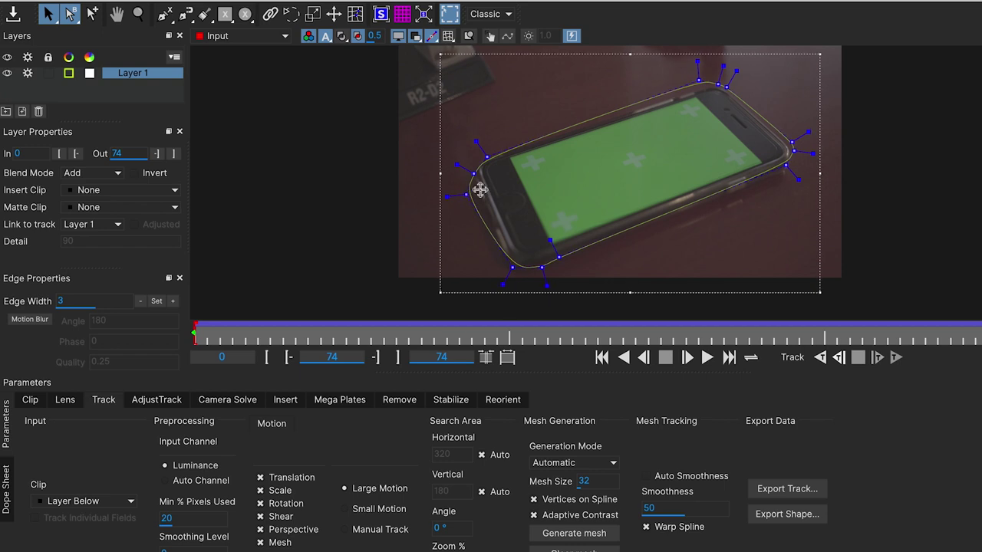
pyautogui.moveTo(464, 194); pyautogui.dragTo(474, 174)
pyautogui.moveTo(487, 157); pyautogui.dragTo(485, 159)
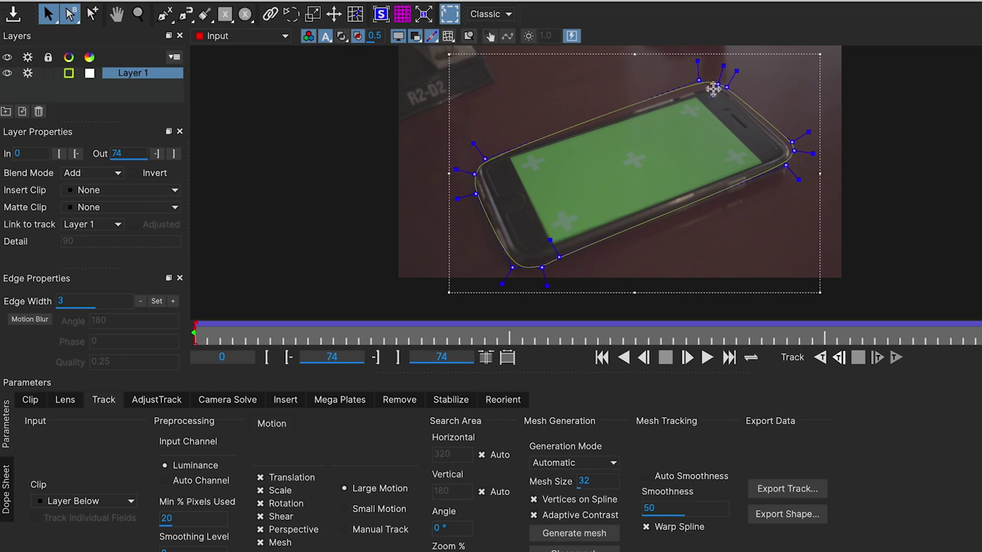
# Step: At frame 74, shift the spline points at the upper corner of the phone's earpiece end to fit its edge
pyautogui.click(746, 77)
pyautogui.click(728, 90)
pyautogui.click(767, 65)
pyautogui.click(701, 83)
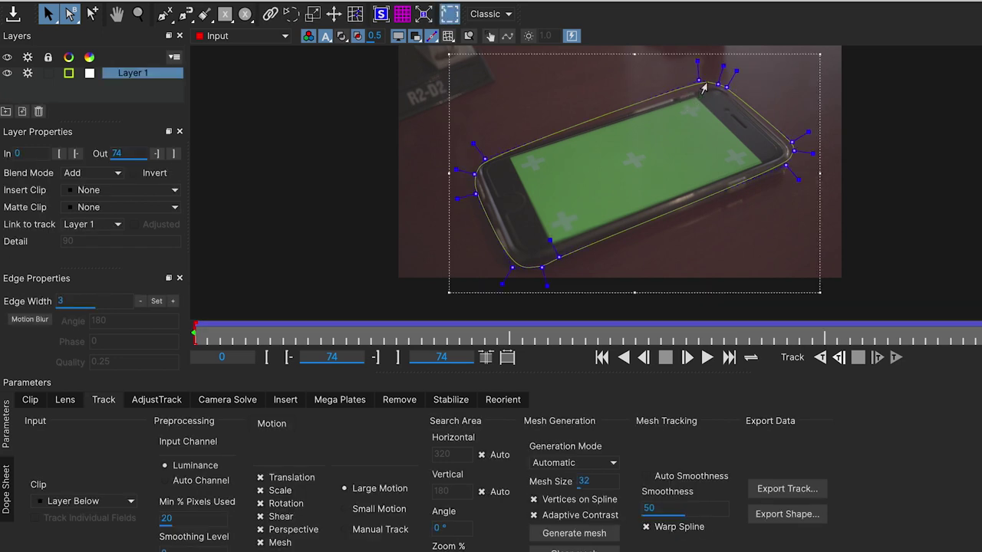
pyautogui.doubleClick(675, 2)
pyautogui.moveTo(685, 74); pyautogui.dragTo(597, 107)
pyautogui.moveTo(642, 86); pyautogui.dragTo(646, 90)
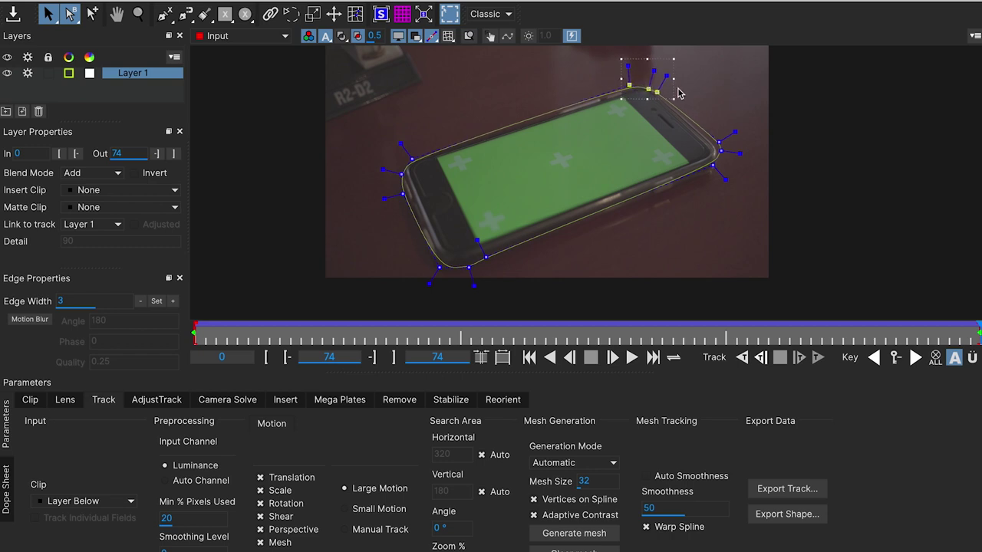
# Step: Refit the spline points at the earpiece end's other corner and the lower home-button corner at frame 74
pyautogui.click(699, 158)
pyautogui.moveTo(787, 118); pyautogui.dragTo(712, 171)
pyautogui.click(741, 125)
pyautogui.moveTo(468, 266); pyautogui.dragTo(462, 262)
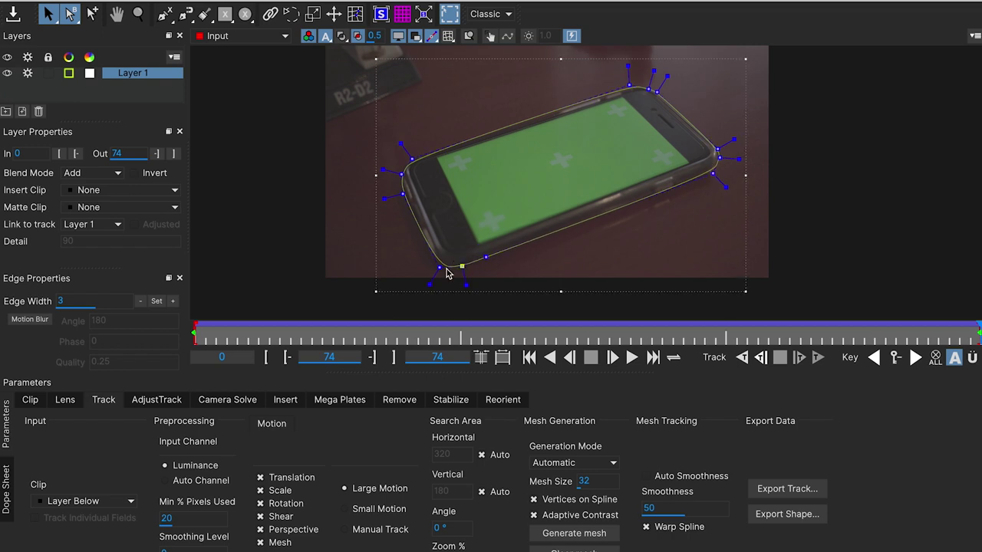
pyautogui.click(439, 268)
# Step: At frame 32, move the spline points at the phone's earpiece-end corners and lower home-button corner onto its edge
pyautogui.moveTo(495, 330); pyautogui.dragTo(528, 274)
pyautogui.press('x')
pyautogui.moveTo(586, 148); pyautogui.dragTo(580, 167)
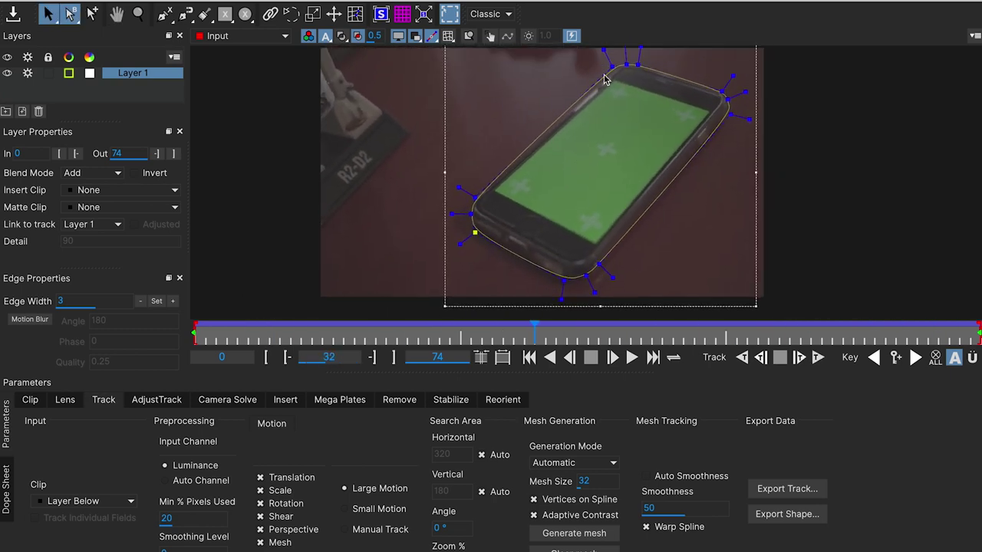
pyautogui.moveTo(609, 66); pyautogui.dragTo(613, 69)
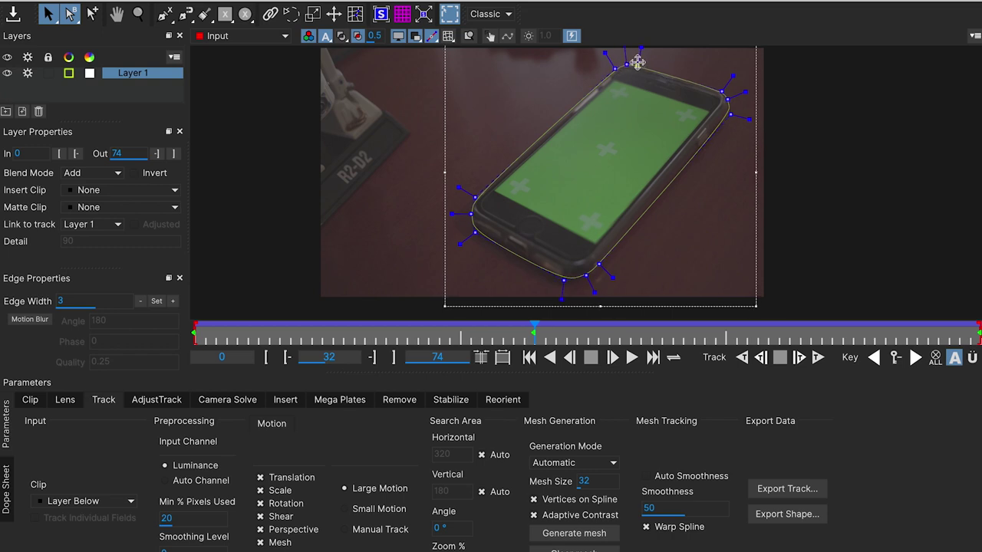
pyautogui.click(728, 101)
pyautogui.moveTo(729, 106); pyautogui.dragTo(727, 113)
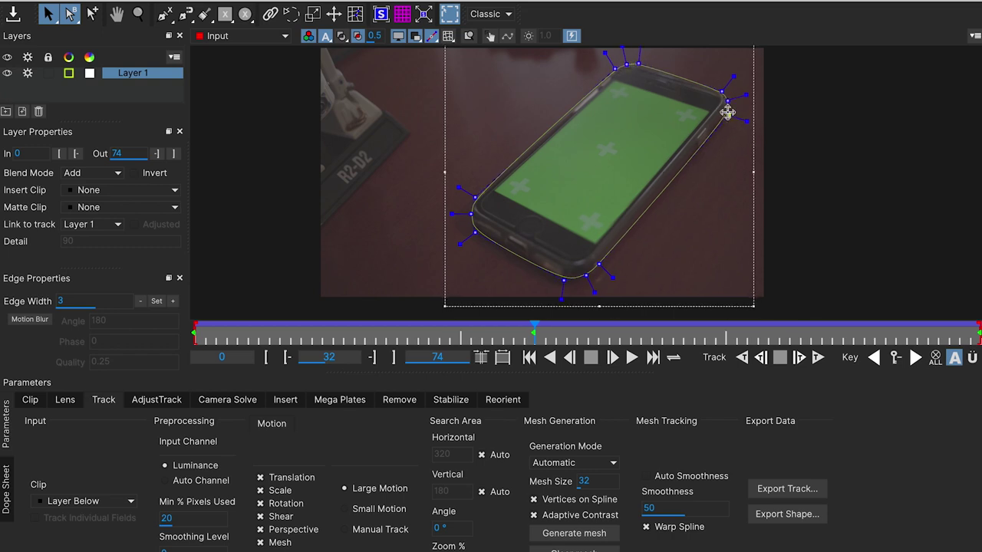
pyautogui.moveTo(598, 266); pyautogui.dragTo(600, 266)
# Step: At frame 0, show the planar surface and place its four corners on the corners of the green screen
pyautogui.moveTo(535, 329); pyautogui.dragTo(188, 296)
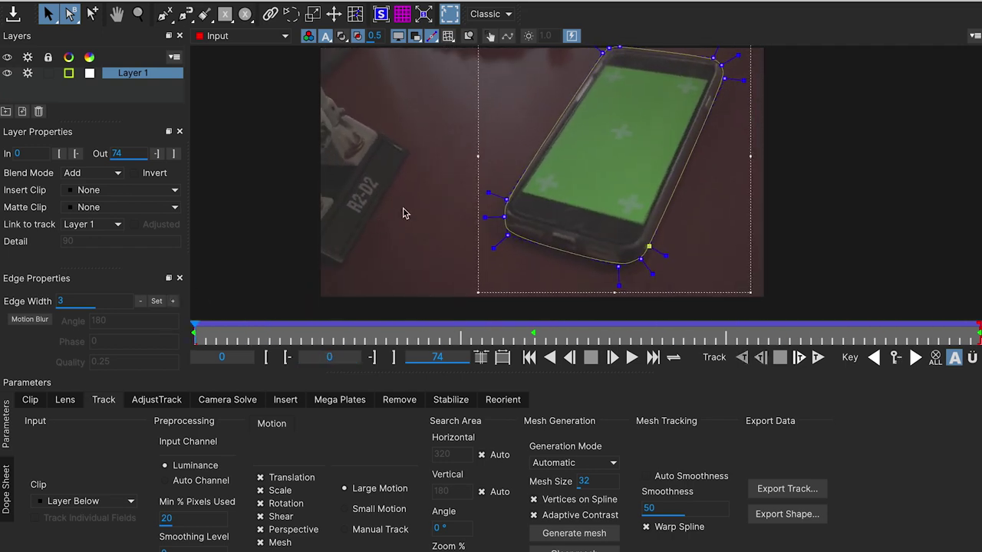
pyautogui.press('x')
pyautogui.press('z')
pyautogui.moveTo(377, 202); pyautogui.dragTo(434, 219)
pyautogui.press('x')
pyautogui.press('s')
pyautogui.click(555, 209)
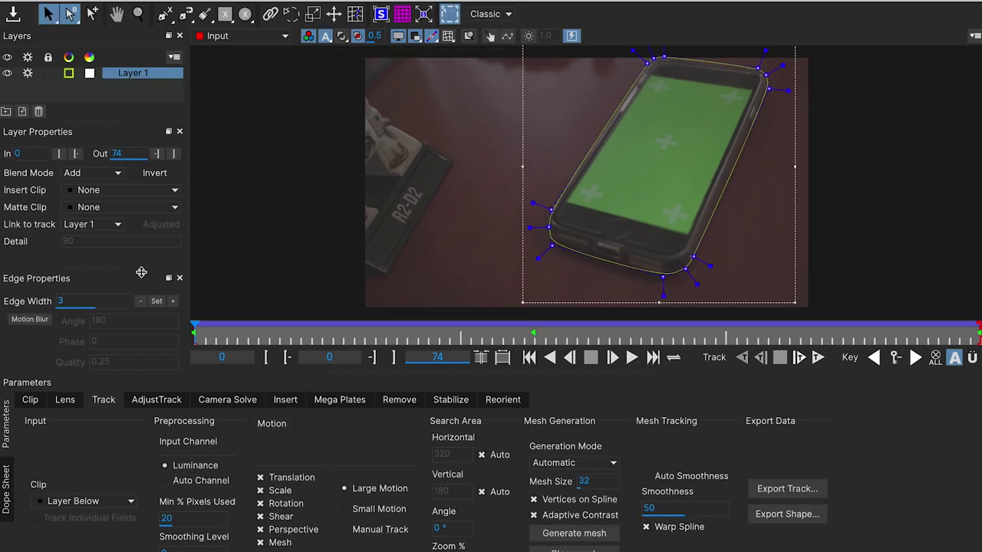
pyautogui.click(398, 35)
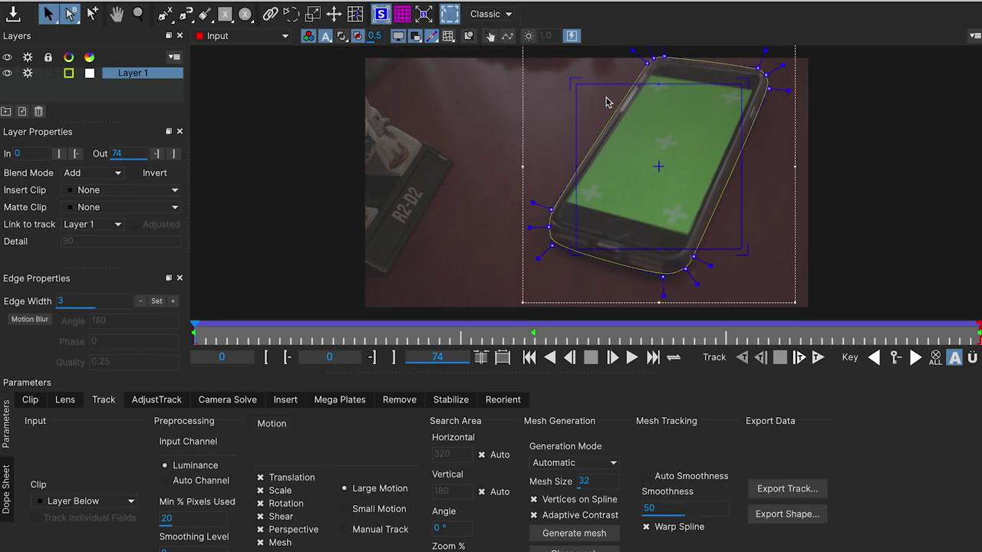
pyautogui.moveTo(580, 81); pyautogui.dragTo(653, 73)
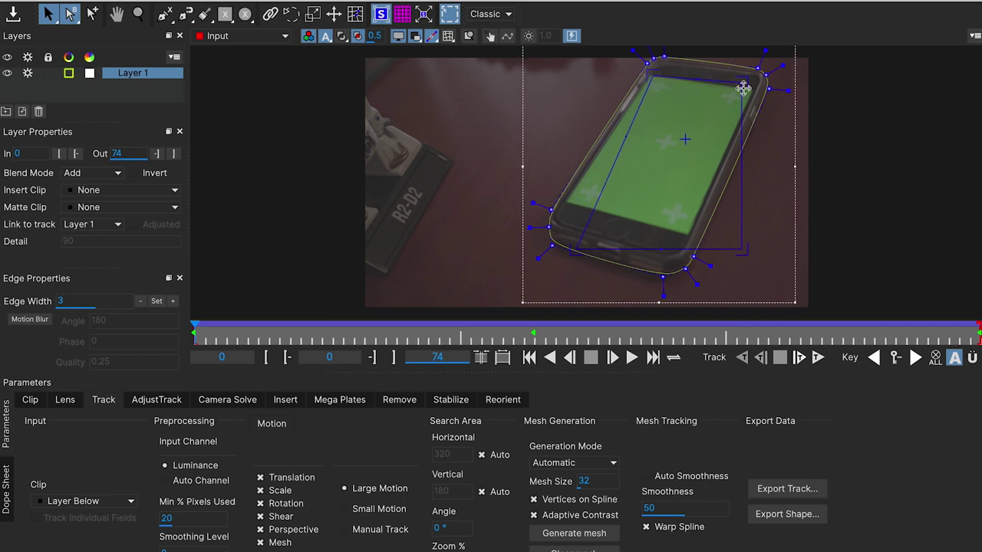
pyautogui.moveTo(745, 88); pyautogui.dragTo(752, 92)
pyautogui.moveTo(576, 239); pyautogui.dragTo(564, 199)
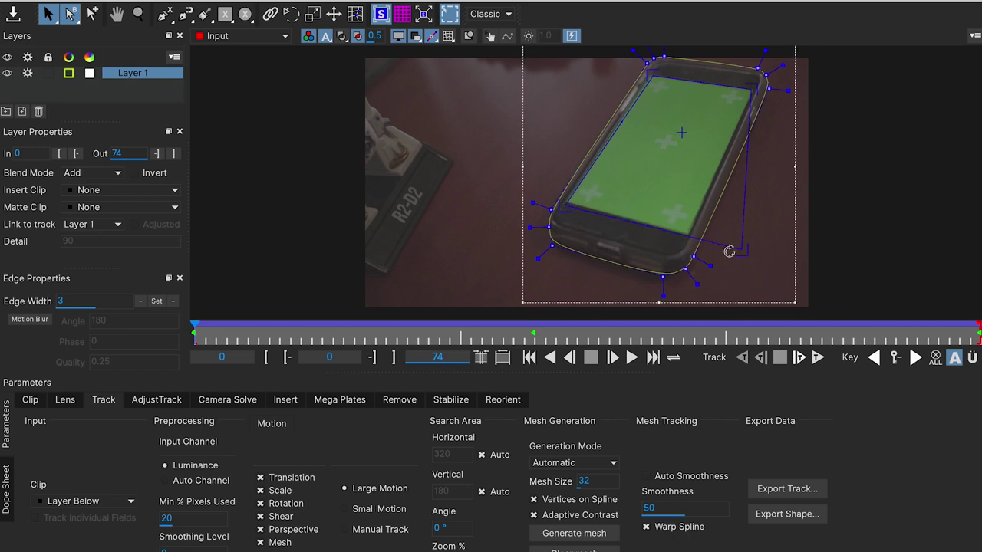
pyautogui.moveTo(737, 247); pyautogui.dragTo(692, 232)
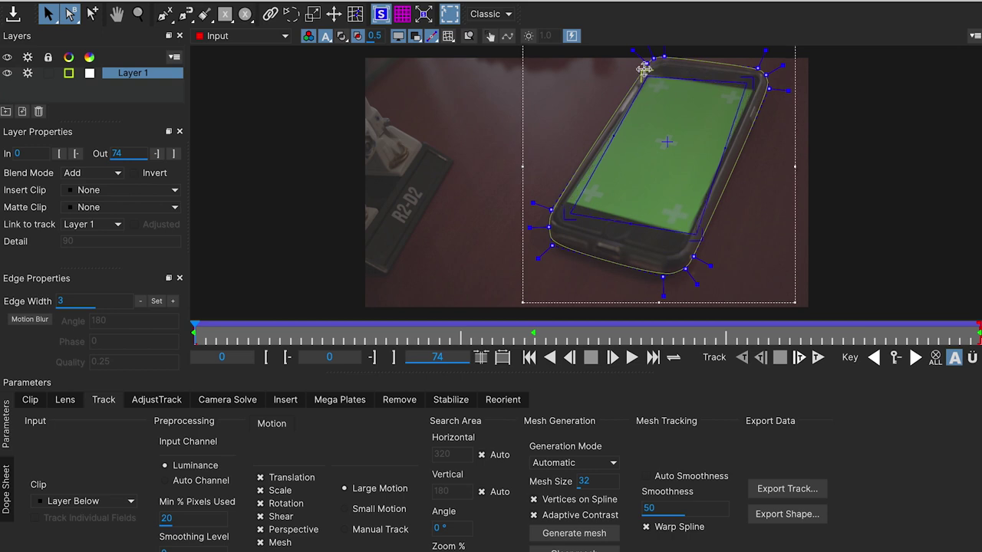
# Step: Examine how well the planar surface follows the green screen through the clip up to frame 73
pyautogui.moveTo(302, 328); pyautogui.dragTo(970, 332)
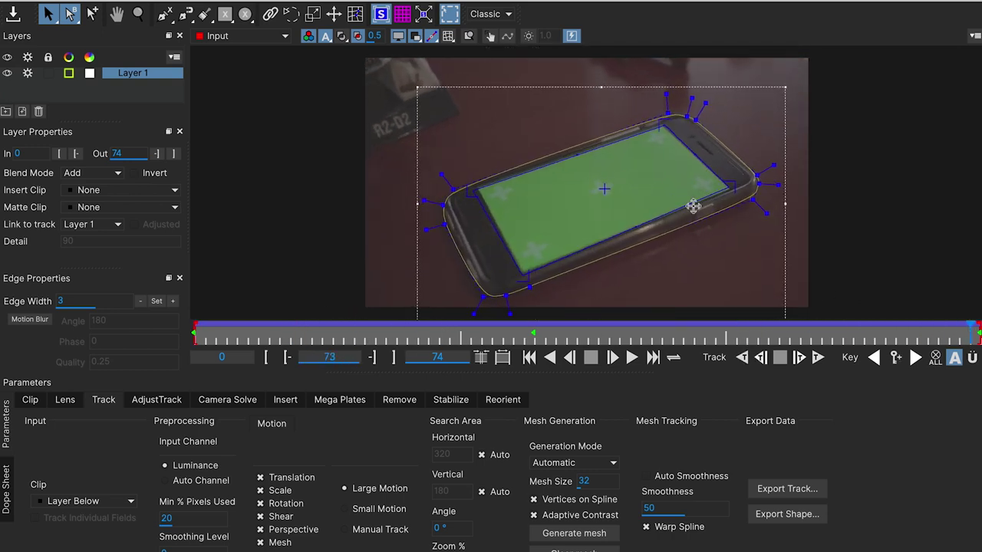
pyautogui.press('x')
pyautogui.moveTo(706, 185); pyautogui.dragTo(710, 139)
pyautogui.press('z')
pyautogui.moveTo(627, 178); pyautogui.dragTo(627, 158)
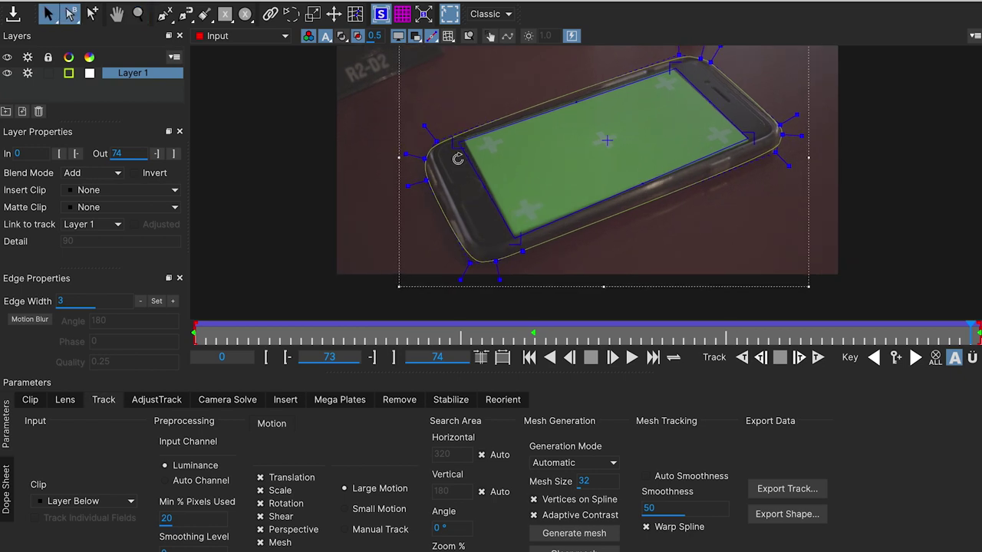
pyautogui.click(191, 335)
pyautogui.moveTo(401, 330); pyautogui.dragTo(146, 324)
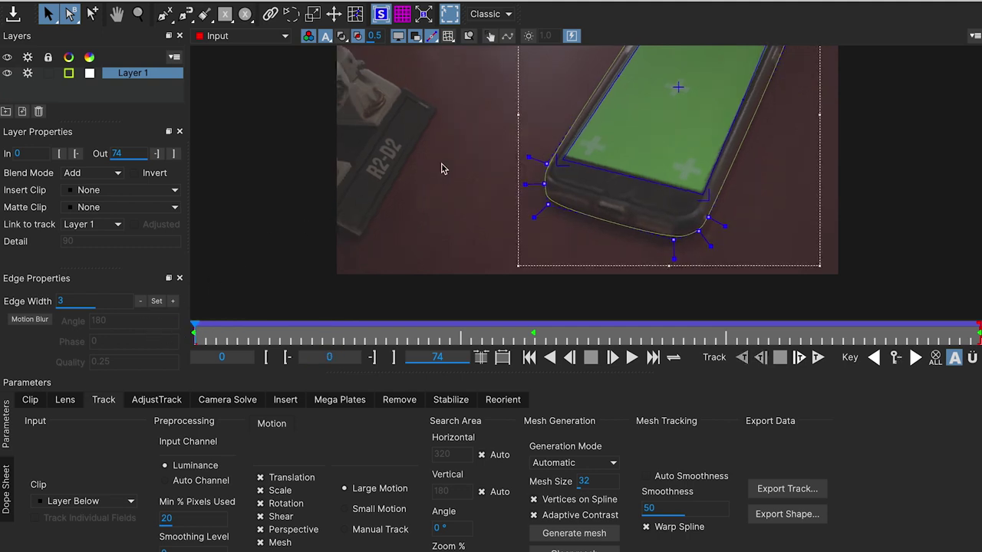
pyautogui.doubleClick(469, 1)
pyautogui.moveTo(666, 138); pyautogui.dragTo(587, 204)
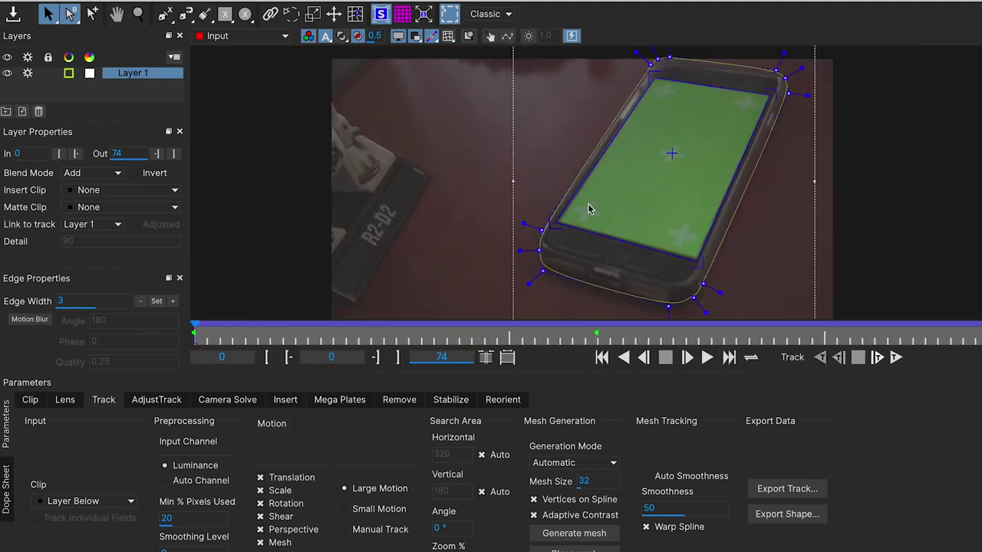
pyautogui.moveTo(299, 323); pyautogui.dragTo(929, 350)
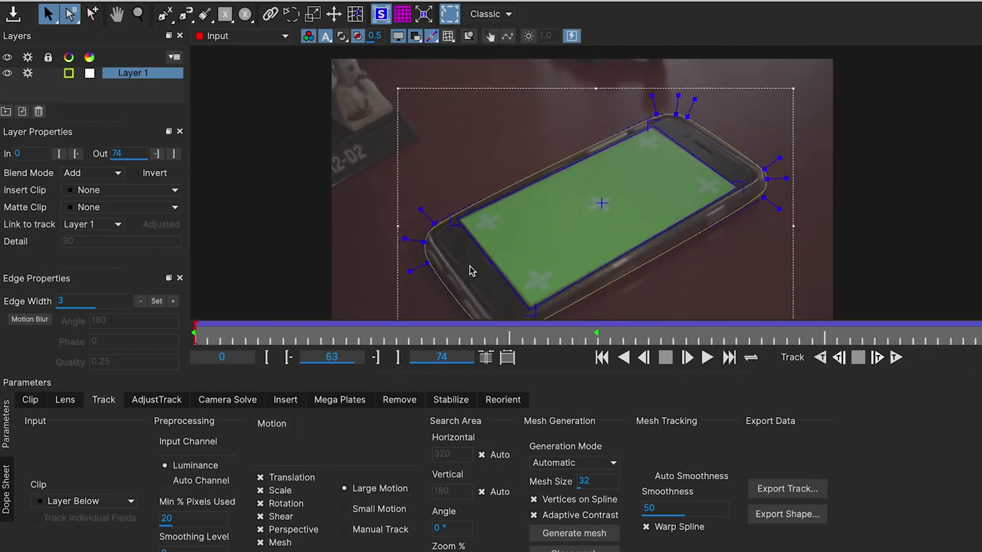
pyautogui.doubleClick(486, 7)
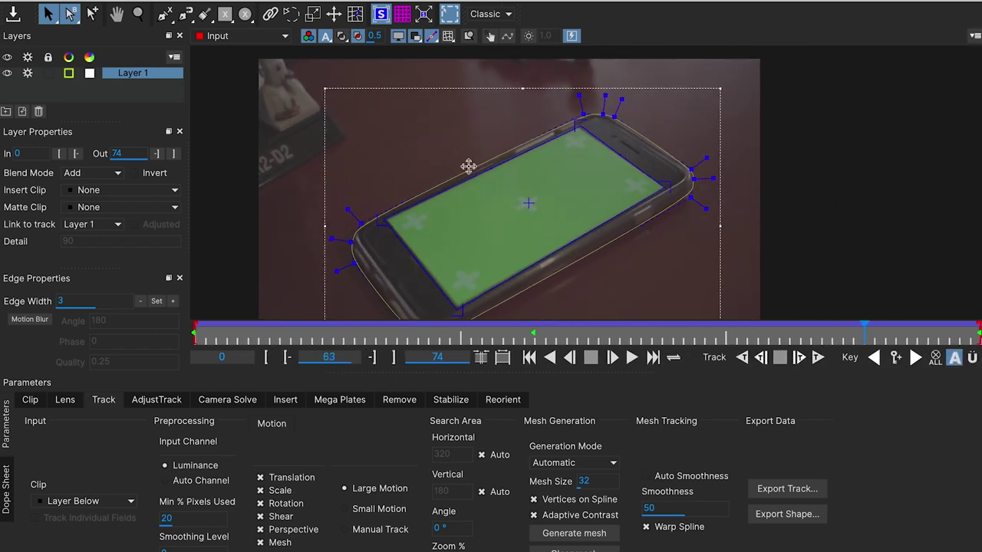
# Step: Open AdjustTrack at frame 63, set a Translation reference point, and move it onto the central tracking cross
pyautogui.click(157, 399)
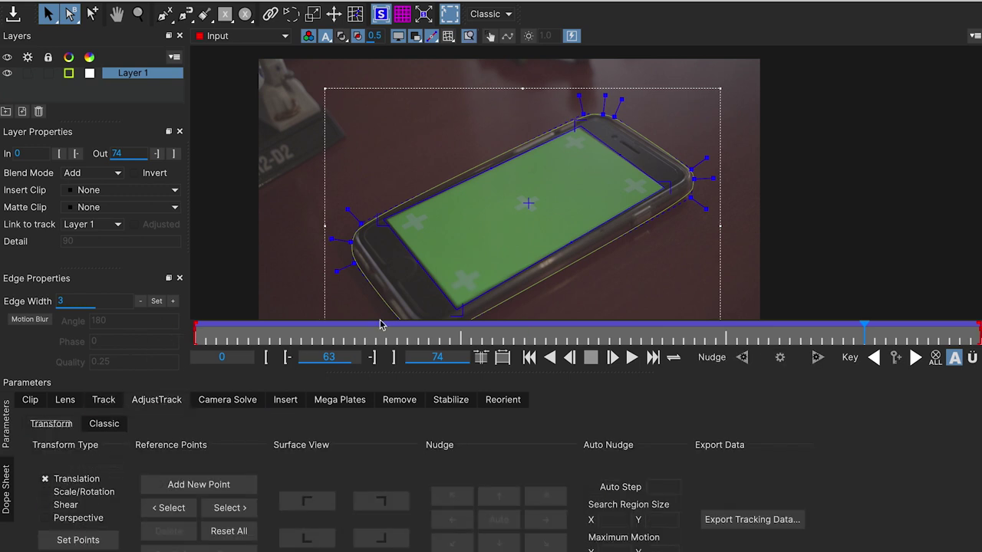
pyautogui.press('x')
pyautogui.moveTo(482, 186); pyautogui.dragTo(491, 165)
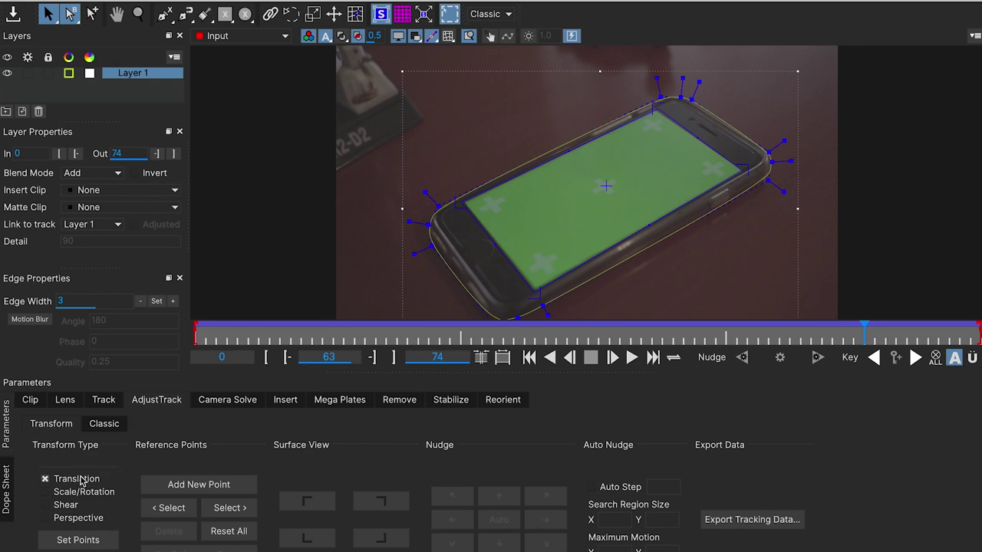
pyautogui.click(81, 480)
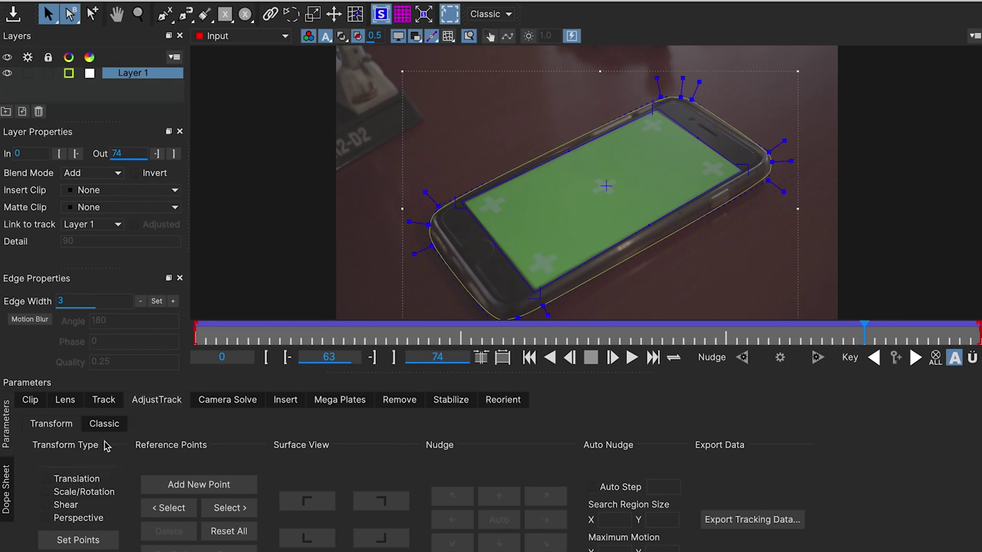
pyautogui.click(72, 539)
pyautogui.click(598, 192)
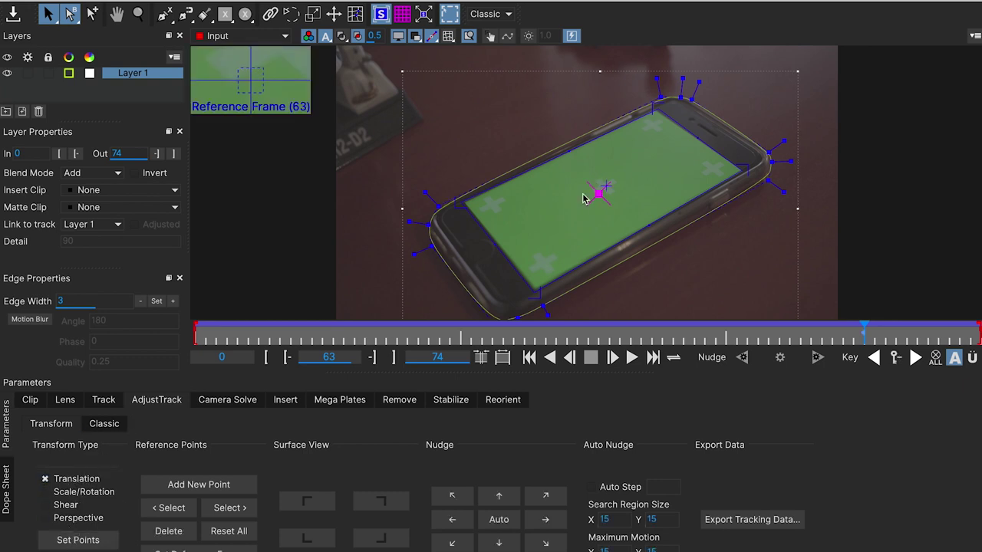
pyautogui.moveTo(598, 193)
pyautogui.mouseDown()
pyautogui.moveTo(631, 171)
pyautogui.moveTo(609, 187)
pyautogui.mouseUp()
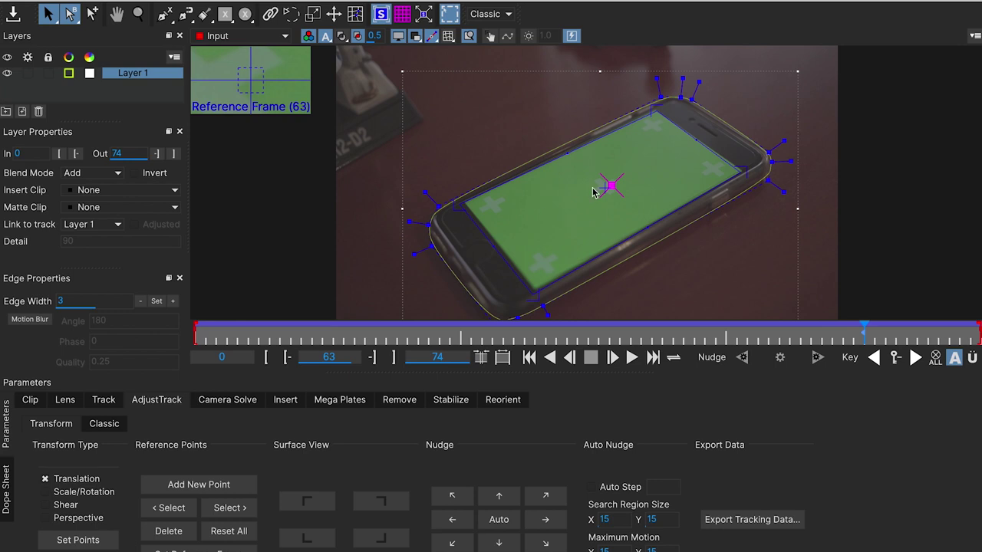
# Step: Enable Scale/Rotation, set its reference points, and move the middle one onto the central tracking cross
pyautogui.click(78, 496)
pyautogui.click(78, 539)
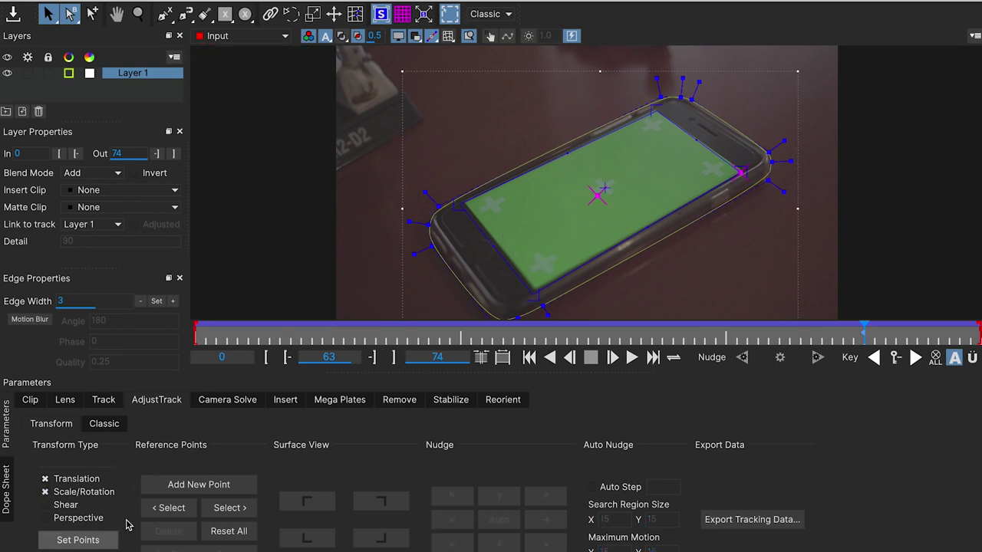
pyautogui.moveTo(598, 195)
pyautogui.mouseDown()
pyautogui.moveTo(568, 221)
pyautogui.moveTo(614, 178)
pyautogui.moveTo(608, 188)
pyautogui.mouseUp()
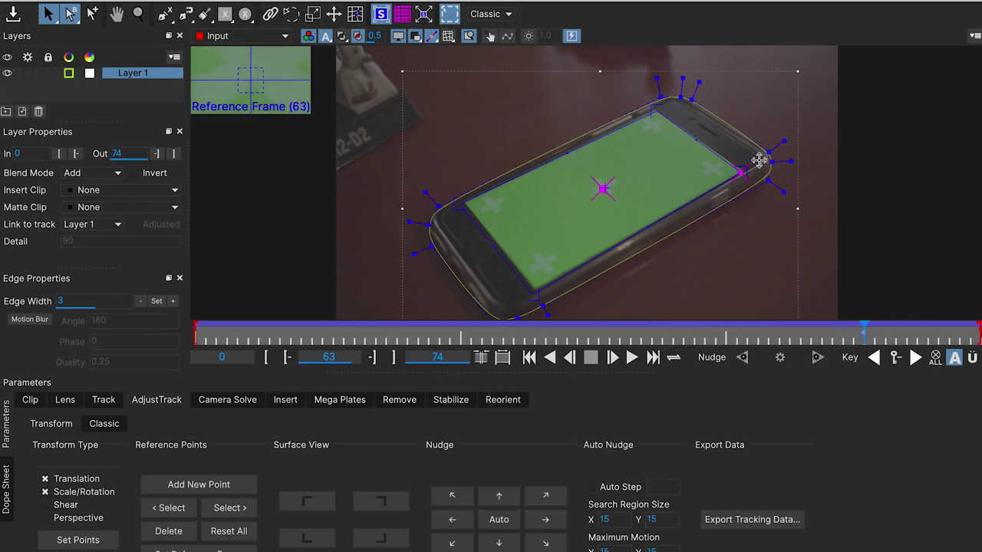
pyautogui.click(745, 170)
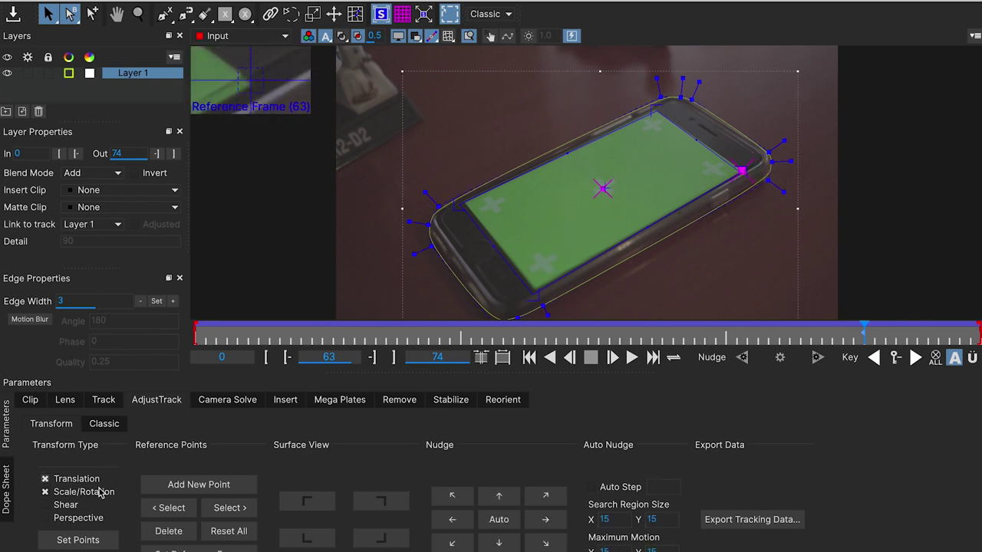
# Step: Enable Shear, set its reference points, and adjust the surface edge at the phone's home-button end
pyautogui.click(77, 506)
pyautogui.click(72, 541)
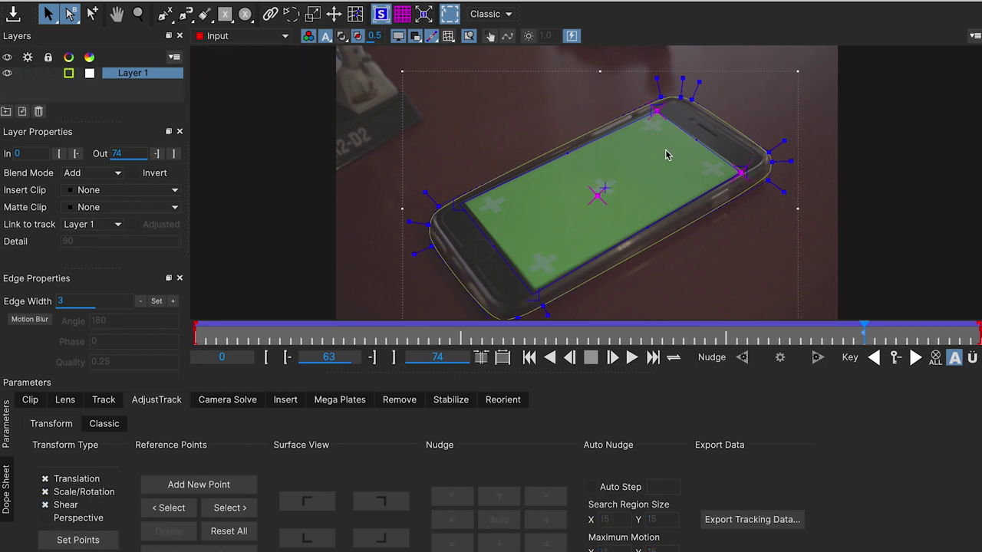
pyautogui.moveTo(484, 234); pyautogui.dragTo(493, 243)
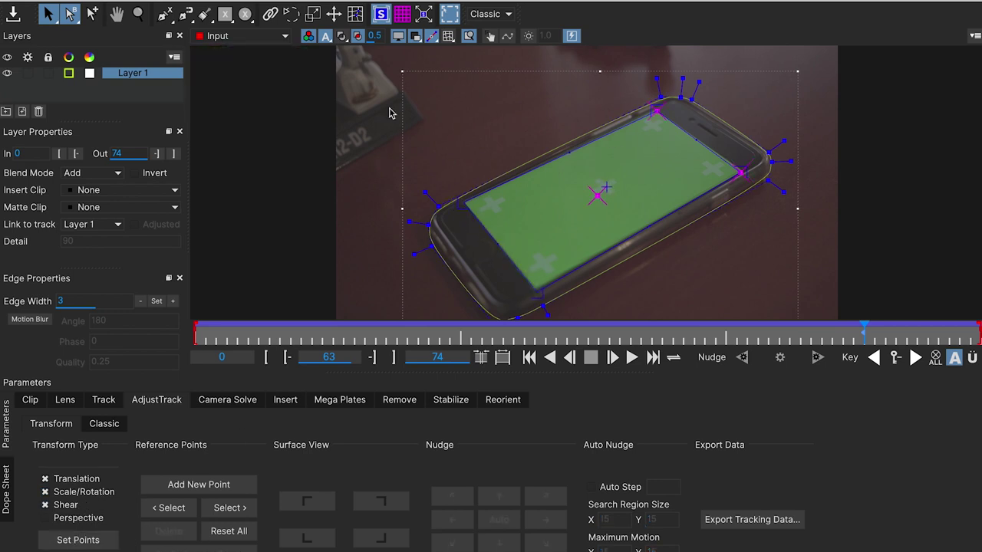
# Step: Enable Perspective, set four reference points, and move each onto a corner tracking cross of the green screen
pyautogui.click(93, 520)
pyautogui.click(89, 539)
pyautogui.moveTo(471, 202); pyautogui.dragTo(508, 203)
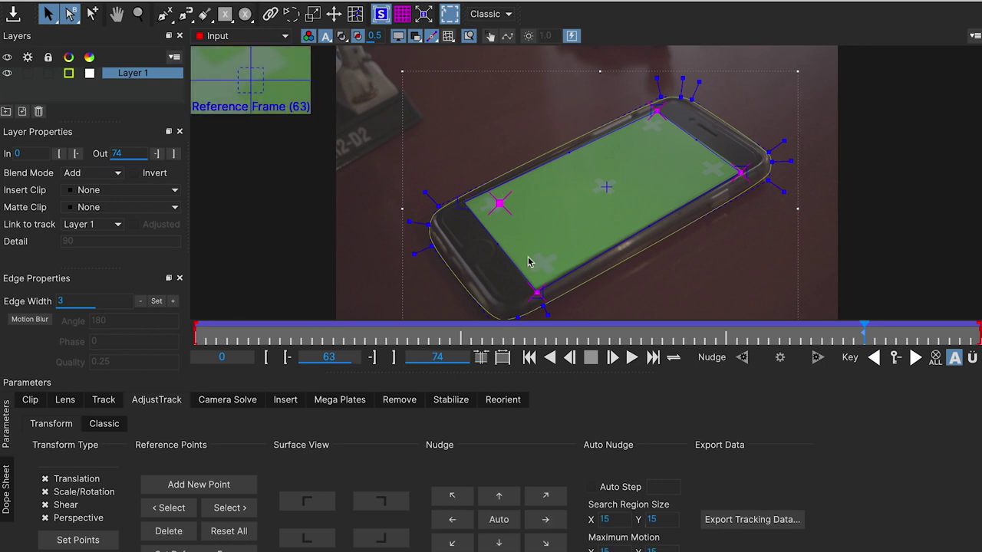
pyautogui.moveTo(536, 290); pyautogui.dragTo(545, 258)
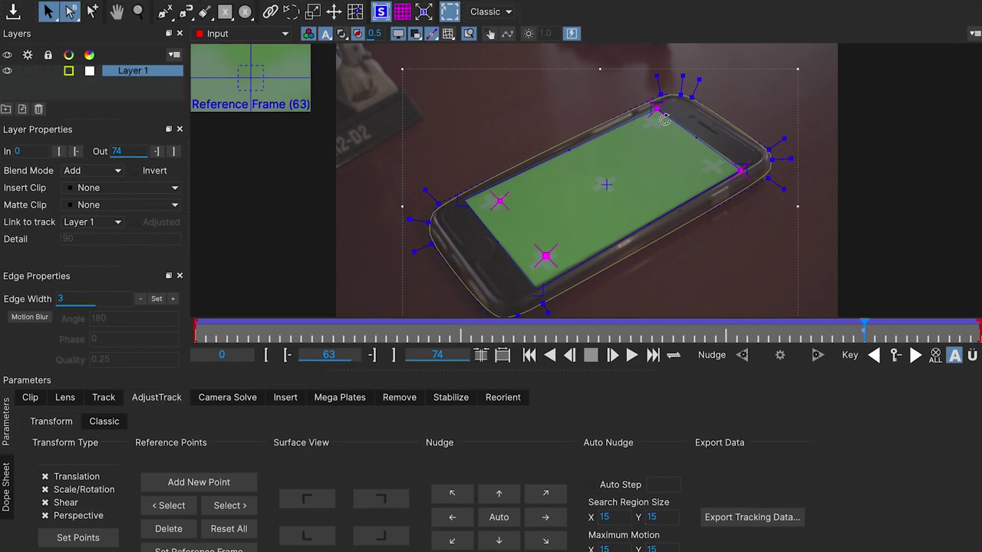
pyautogui.moveTo(658, 111); pyautogui.dragTo(650, 124)
pyautogui.moveTo(742, 168); pyautogui.dragTo(705, 149)
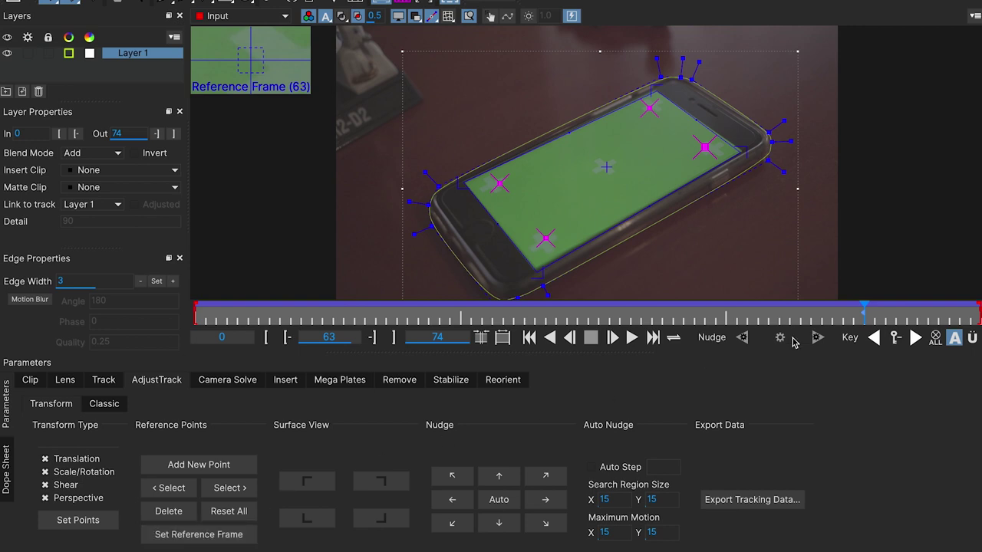
# Step: At frame 9, display the upper-right surface corner view and auto-nudge the upper-right reference point
pyautogui.click(288, 317)
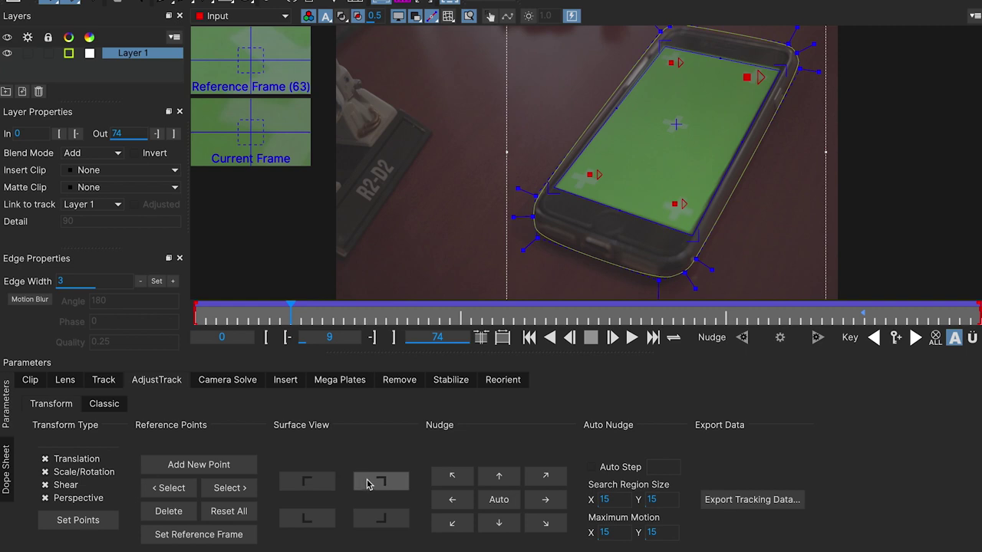
pyautogui.click(358, 487)
pyautogui.click(498, 499)
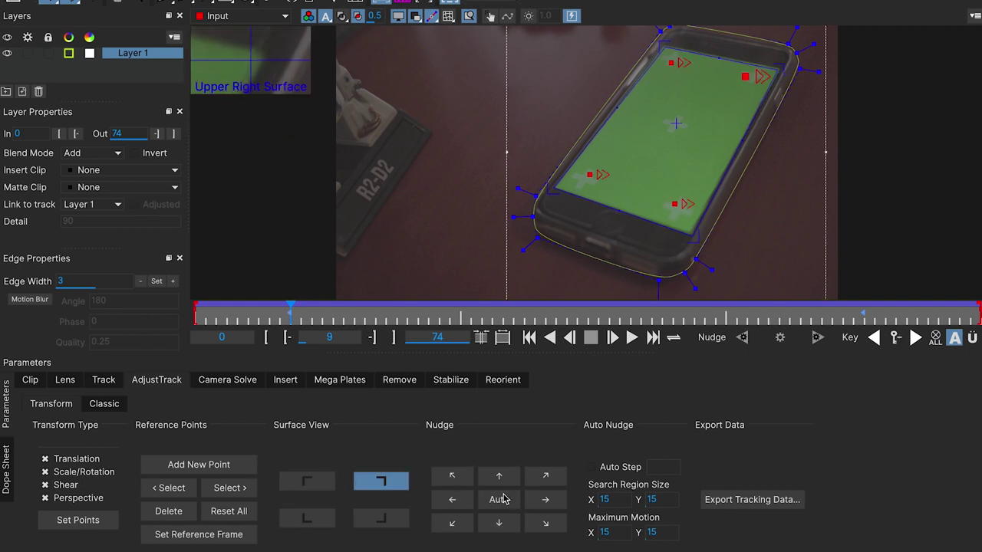
pyautogui.click(498, 503)
# Step: Display the upper-left surface corner view, fine-tune the upper-left reference point, and select the upper-right reference point
pyautogui.click(306, 481)
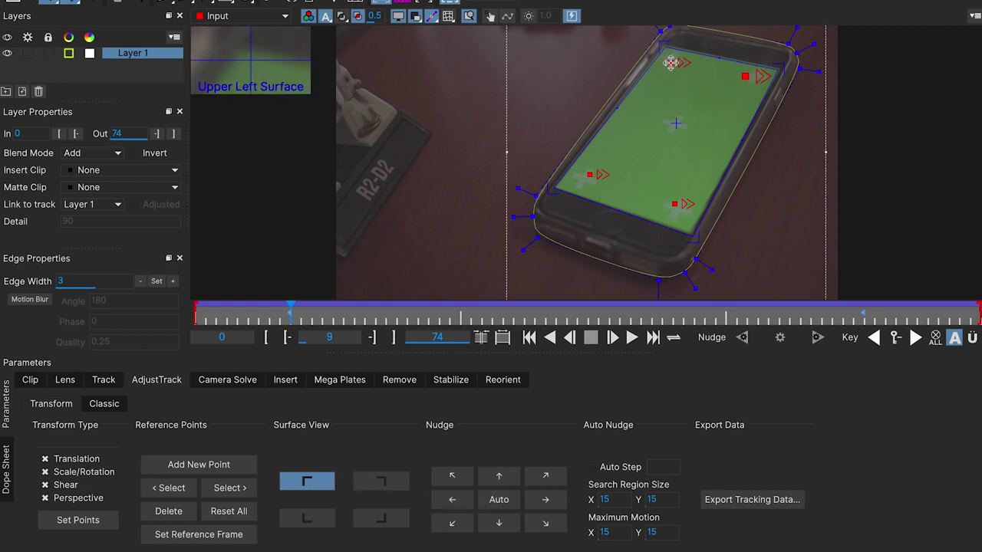
pyautogui.moveTo(671, 63); pyautogui.dragTo(670, 61)
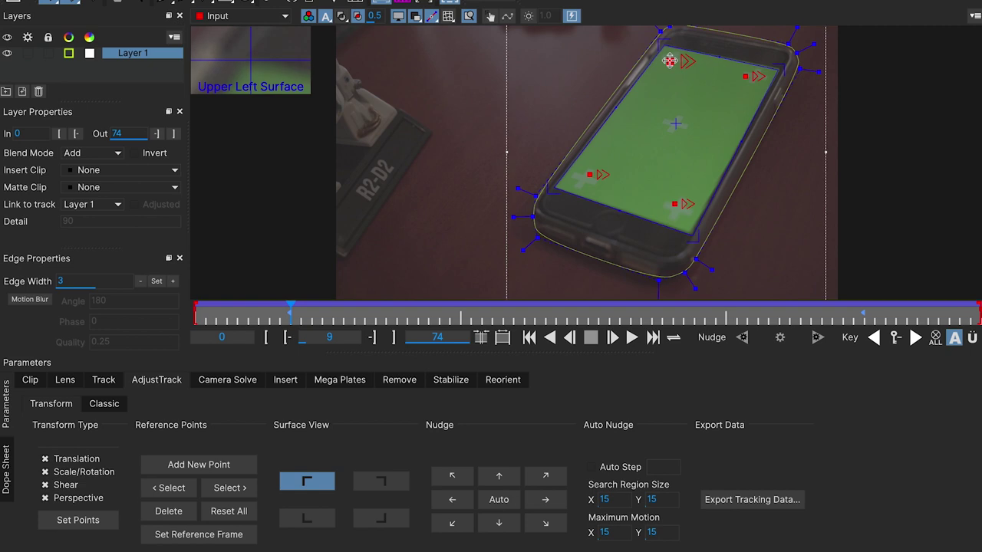
pyautogui.click(744, 72)
# Step: Check the adjusted track at frames 32 and 62 with the layer deselected
pyautogui.click(532, 315)
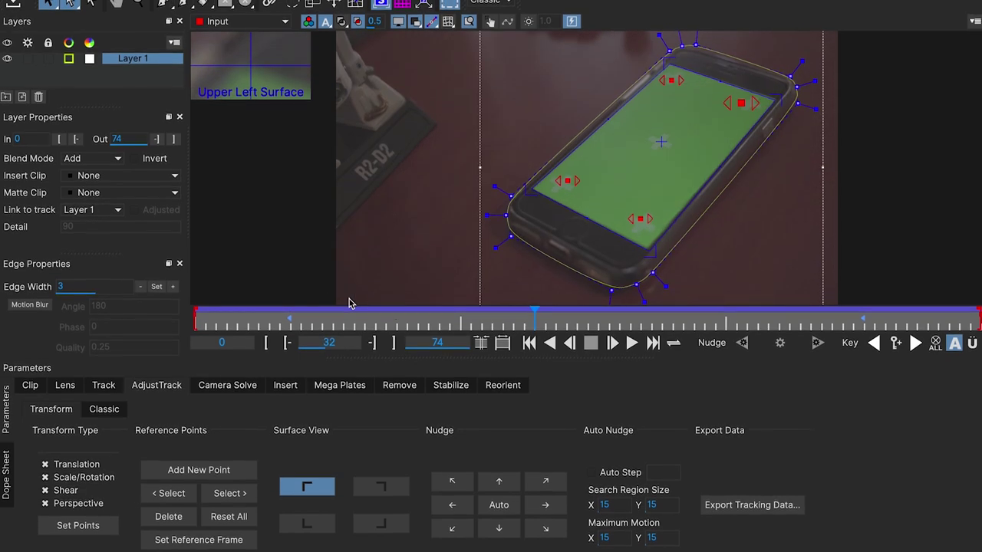
pyautogui.click(305, 305)
pyautogui.moveTo(335, 315); pyautogui.dragTo(853, 319)
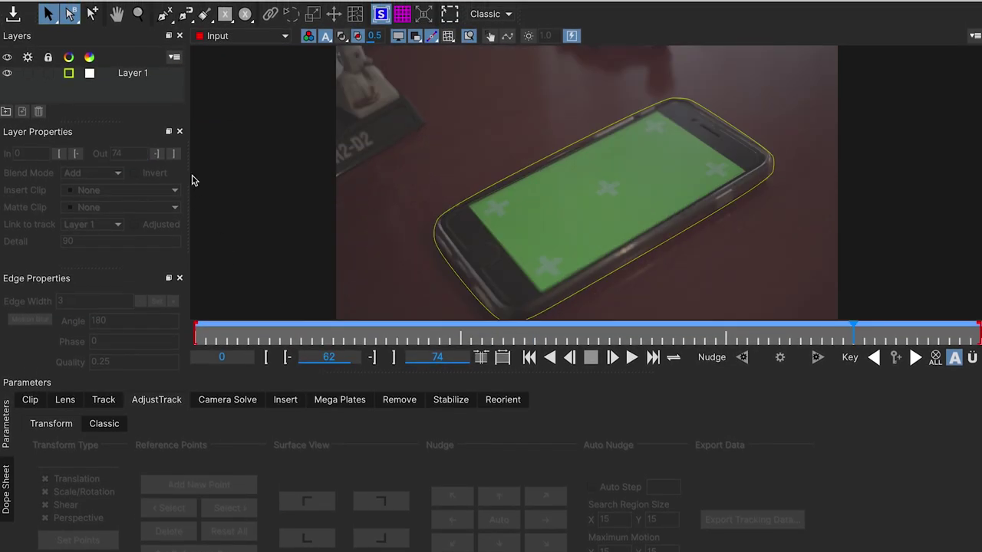
# Step: Select Layer 1, return to the Track module, and hide the planar surface overlay
pyautogui.click(143, 74)
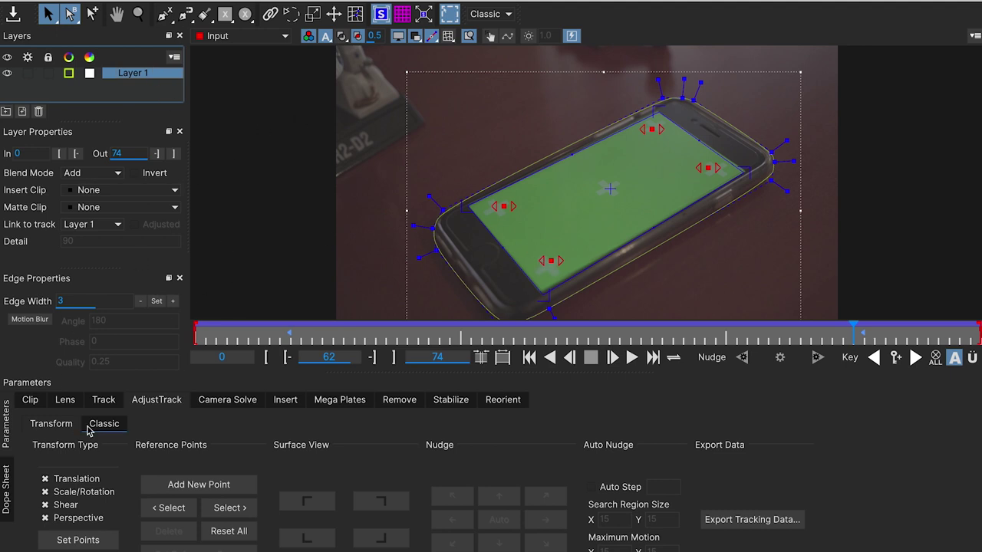
pyautogui.click(104, 400)
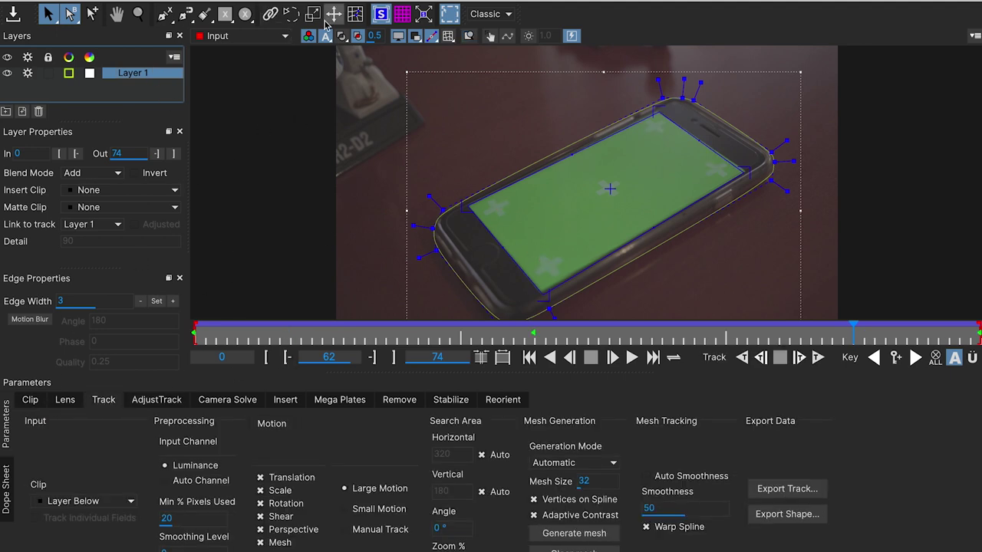
pyautogui.click(382, 14)
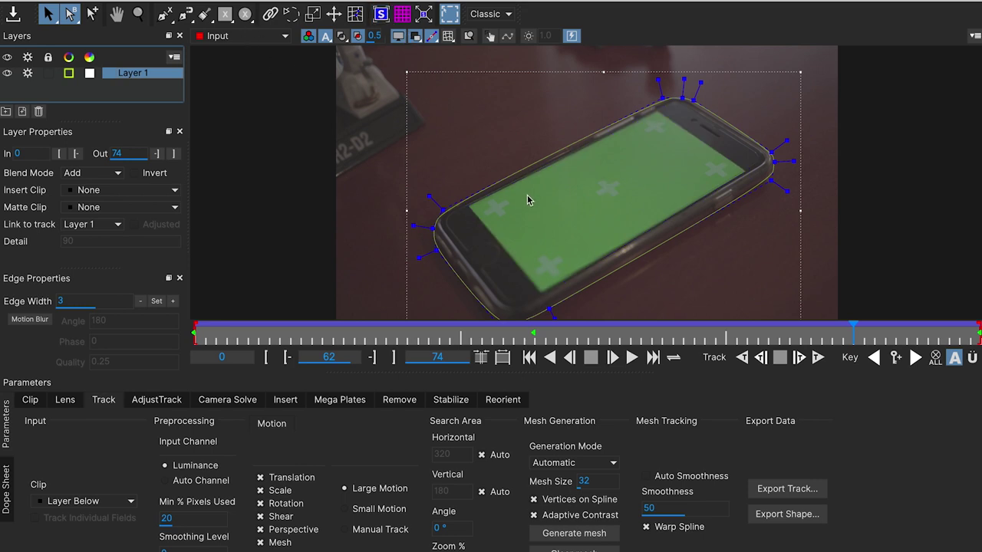
pyautogui.press('x')
pyautogui.moveTo(527, 185); pyautogui.dragTo(507, 143)
pyautogui.press('z')
pyautogui.press('*')
pyautogui.press('x')
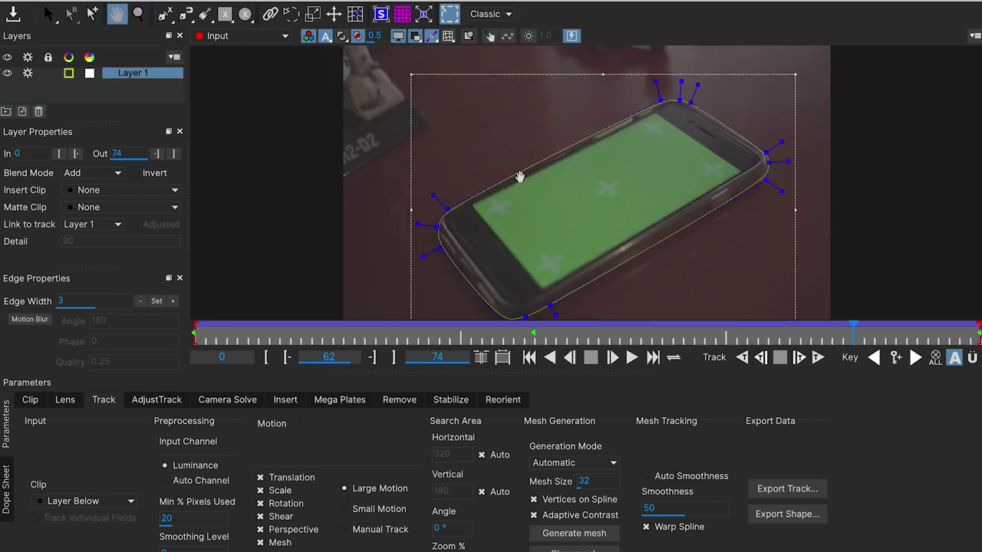
pyautogui.moveTo(520, 177); pyautogui.dragTo(501, 150)
pyautogui.press('*')
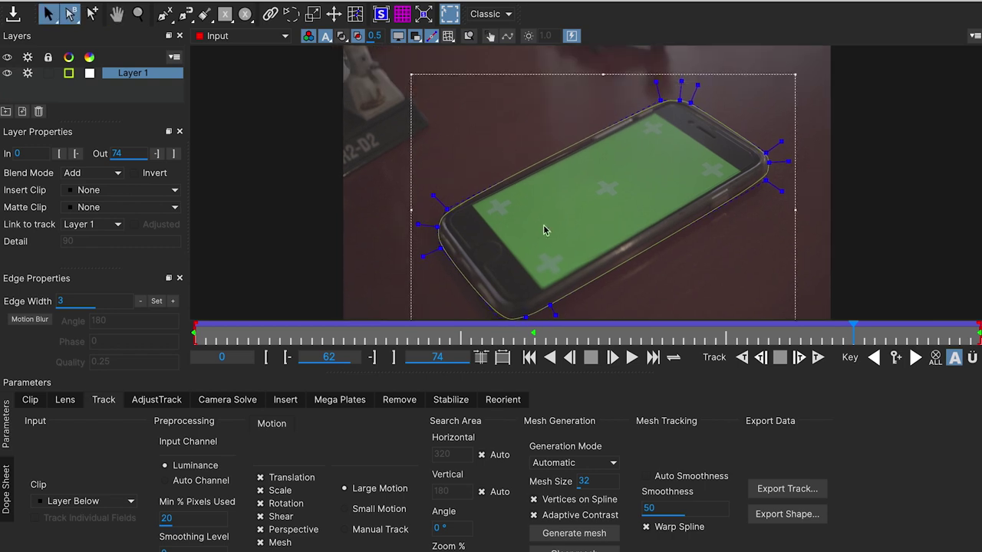
# Step: Review the shape data export formats, including Flame Tracer [Shape + Axis] and the Nuke options, and close without exporting
pyautogui.click(772, 516)
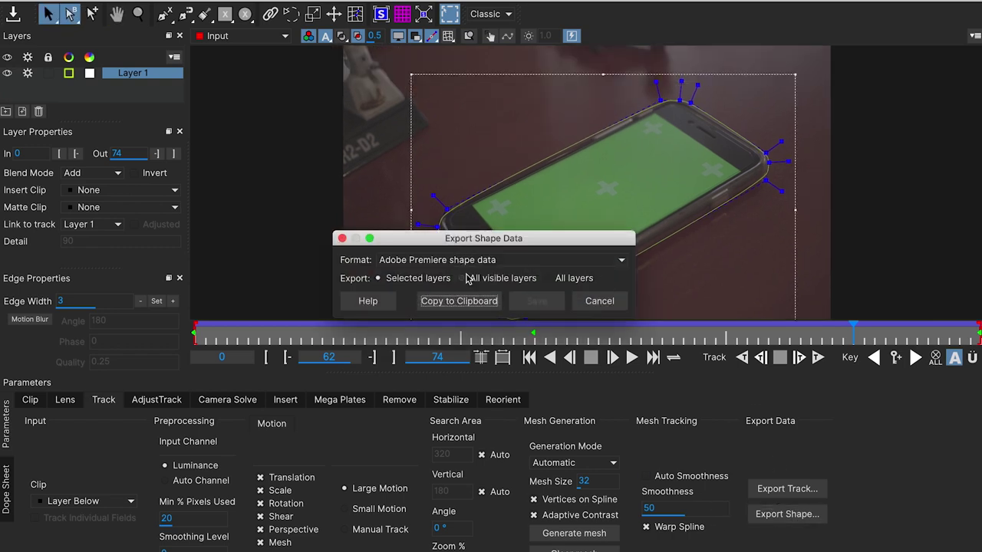
pyautogui.click(503, 260)
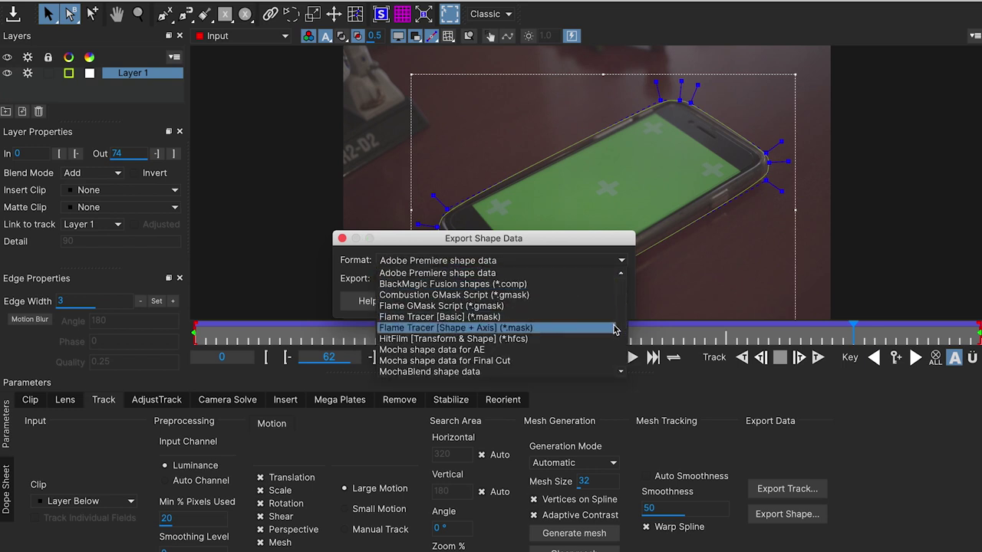
pyautogui.click(618, 328)
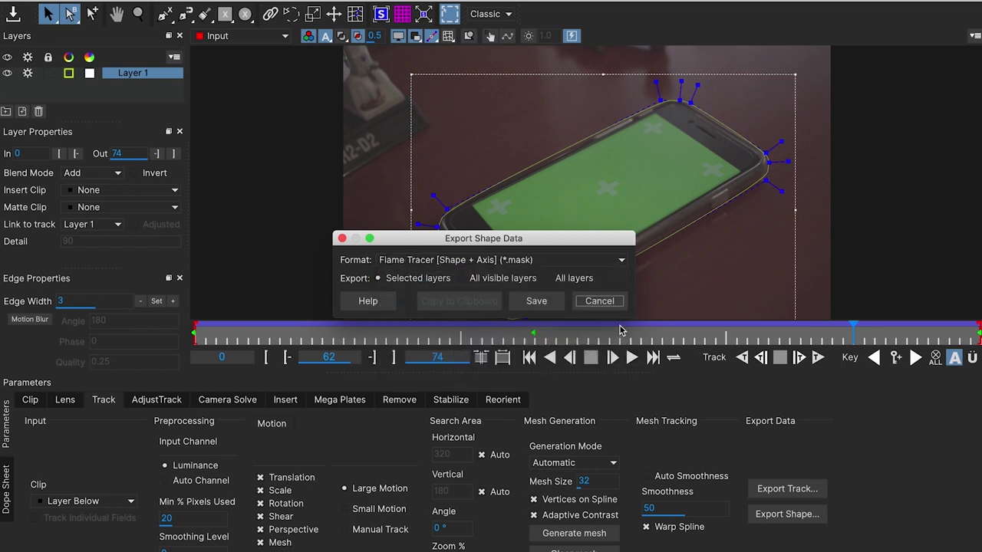
pyautogui.click(621, 262)
pyautogui.scroll(-3, 620, 322)
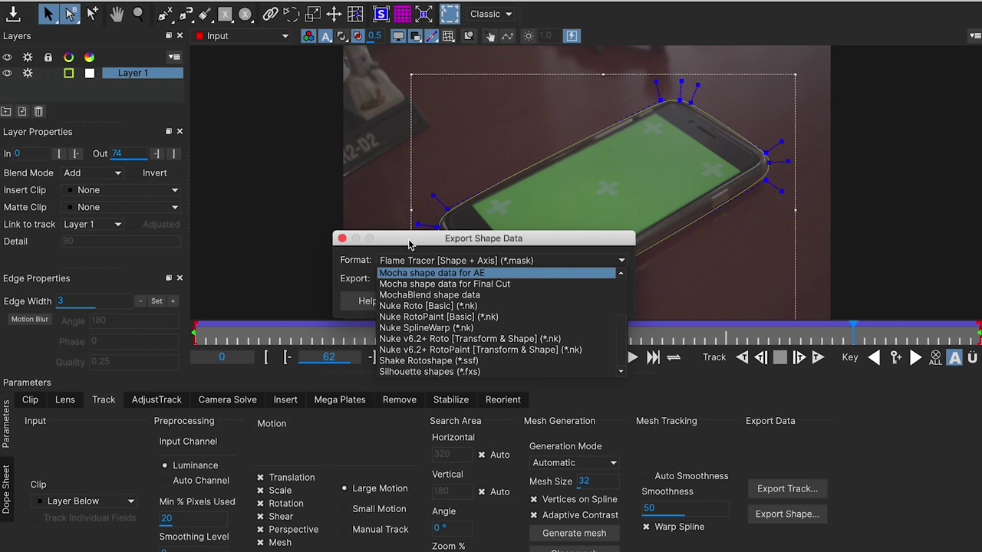
pyautogui.click(342, 240)
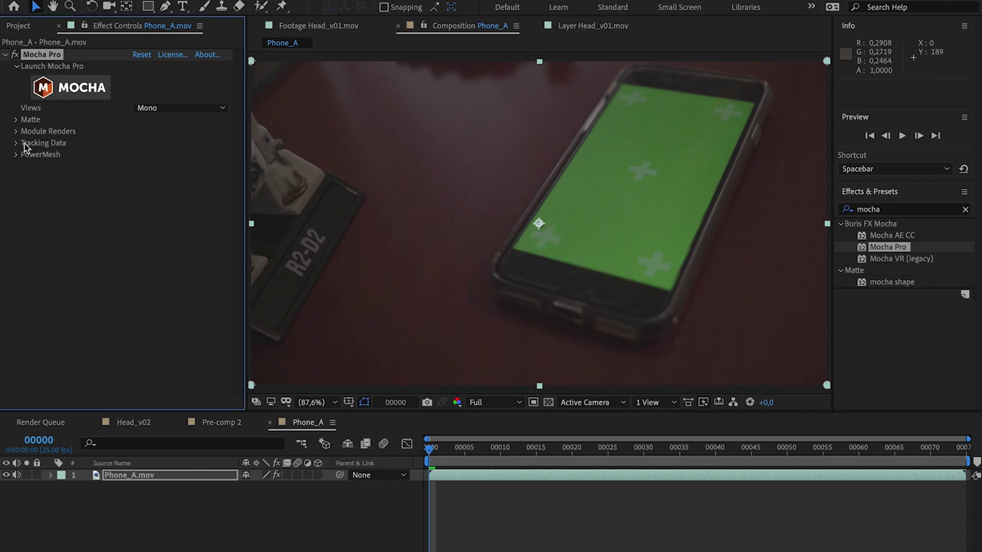
# Step: In After Effects, keep Layer 1 visible in Mocha Pro's matte settings and create AE masks from its shape
pyautogui.click(16, 121)
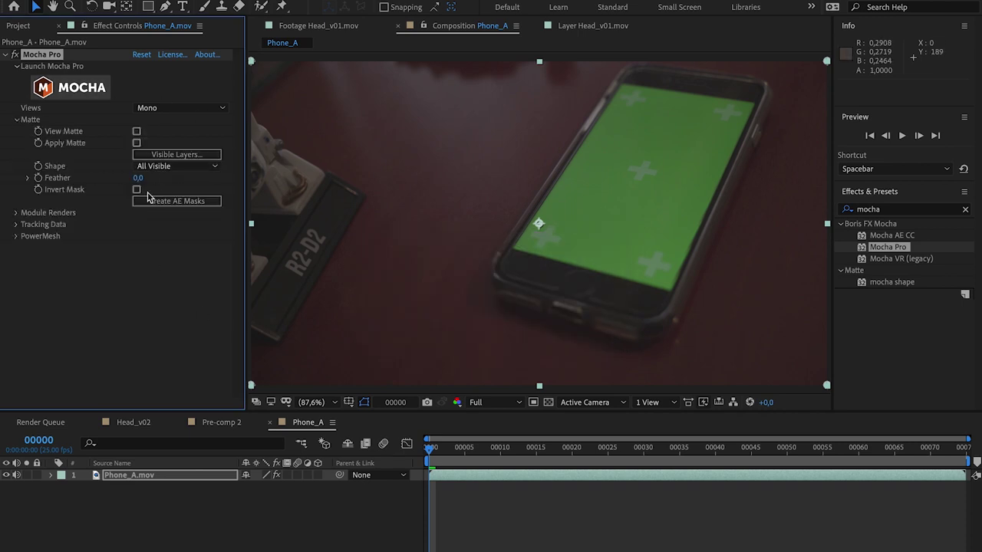
pyautogui.click(192, 154)
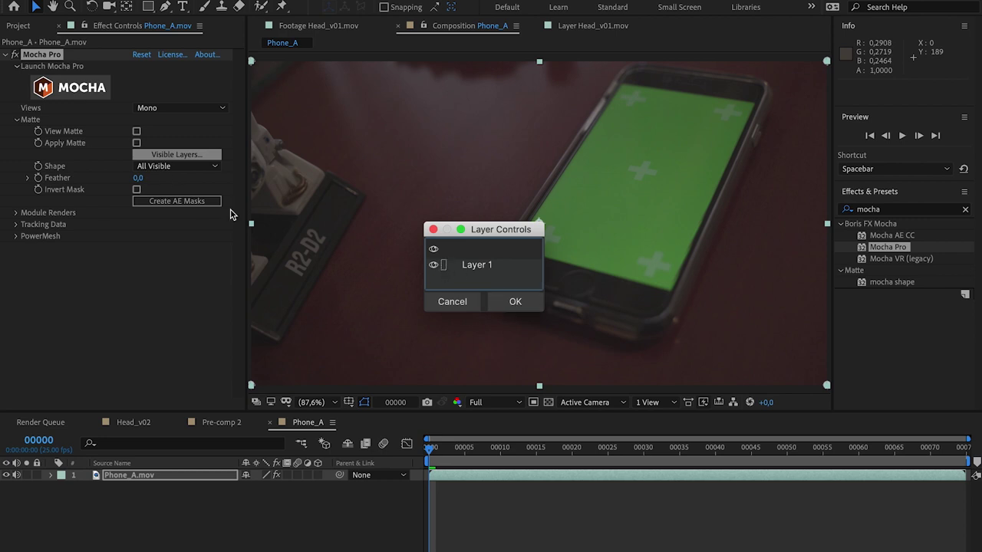
pyautogui.click(510, 302)
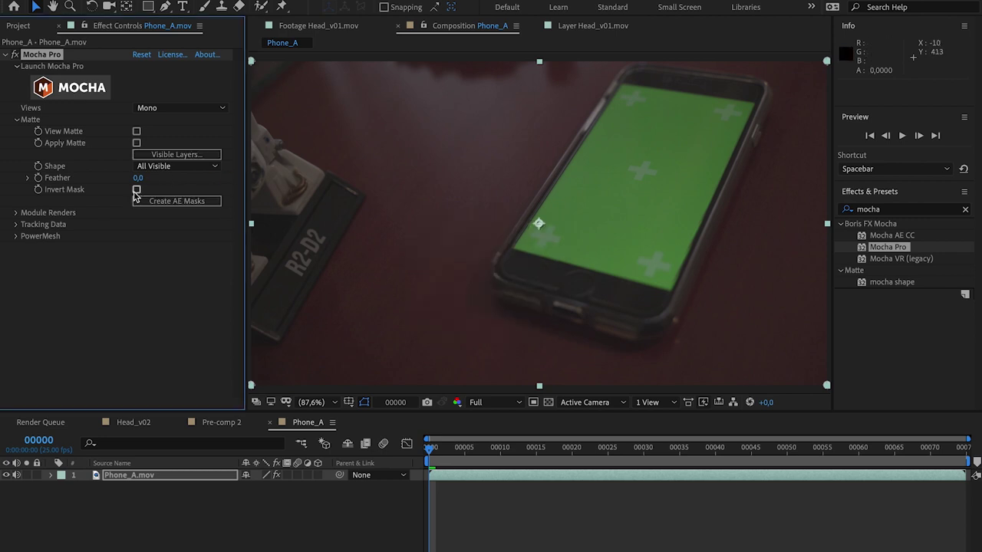
pyautogui.click(170, 200)
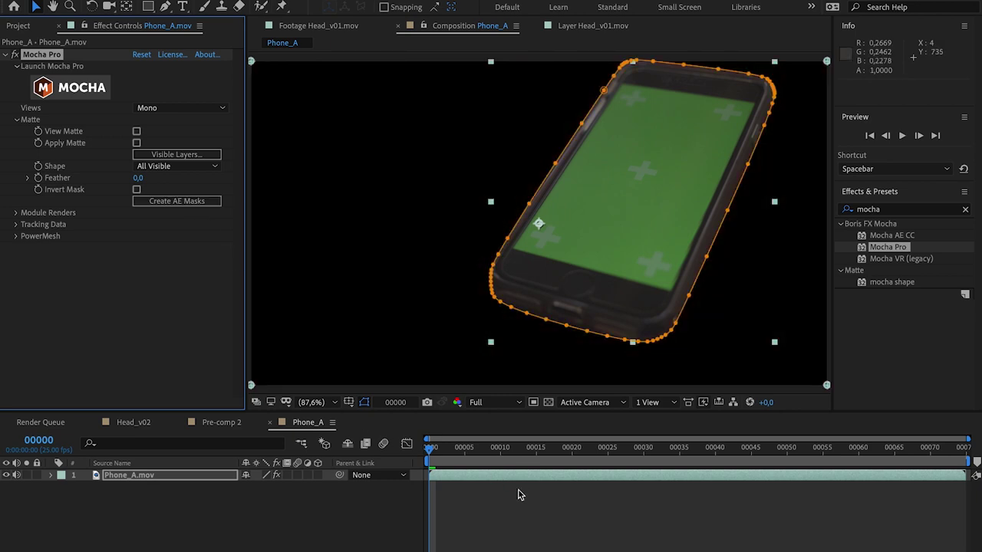
# Step: Set the mask feather of the phone's Layer 1 mask to 6 pixels
pyautogui.press('f')
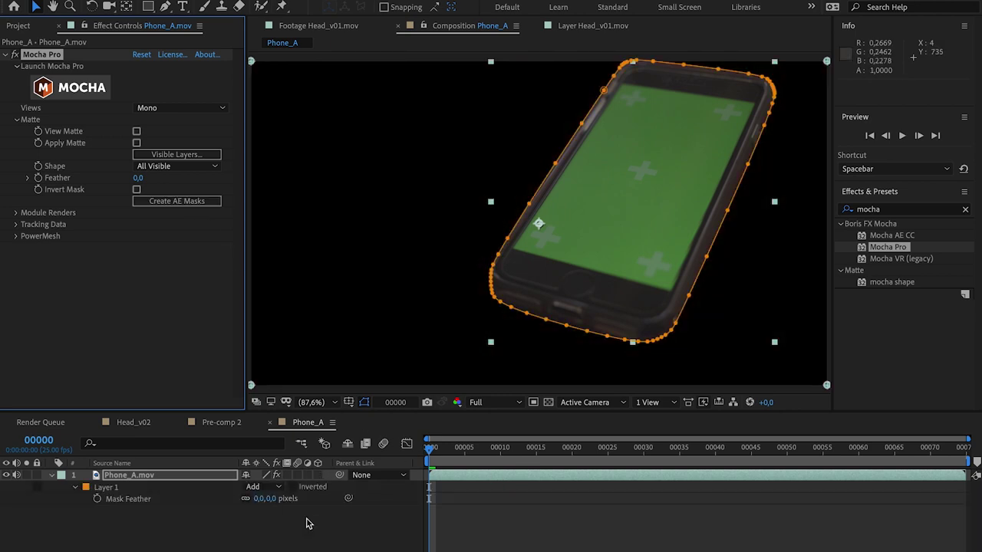
pyautogui.click(261, 499)
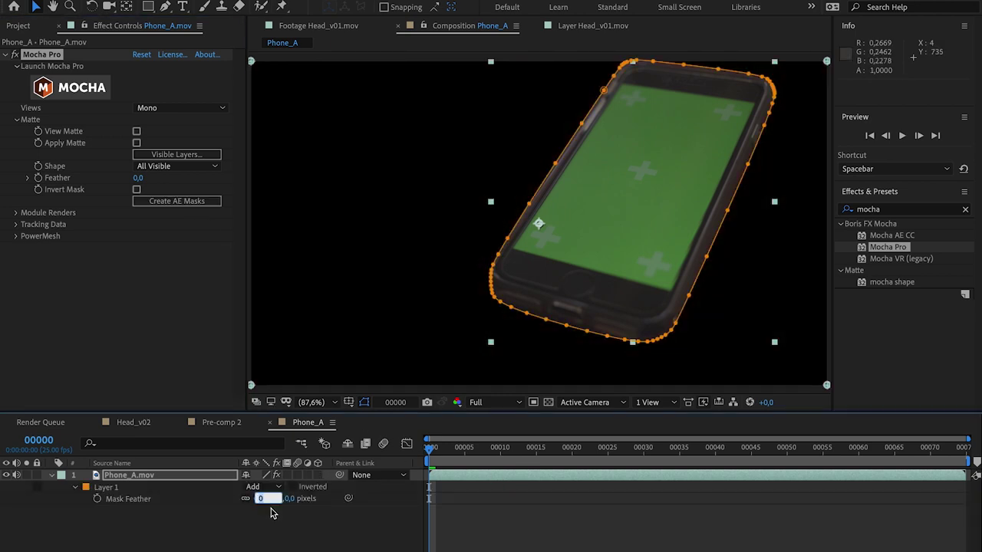
pyautogui.click(578, 550)
# Step: Play back and scrub the masked phone footage to inspect the feathered edges, including frames 15 and 0
pyautogui.press('space')
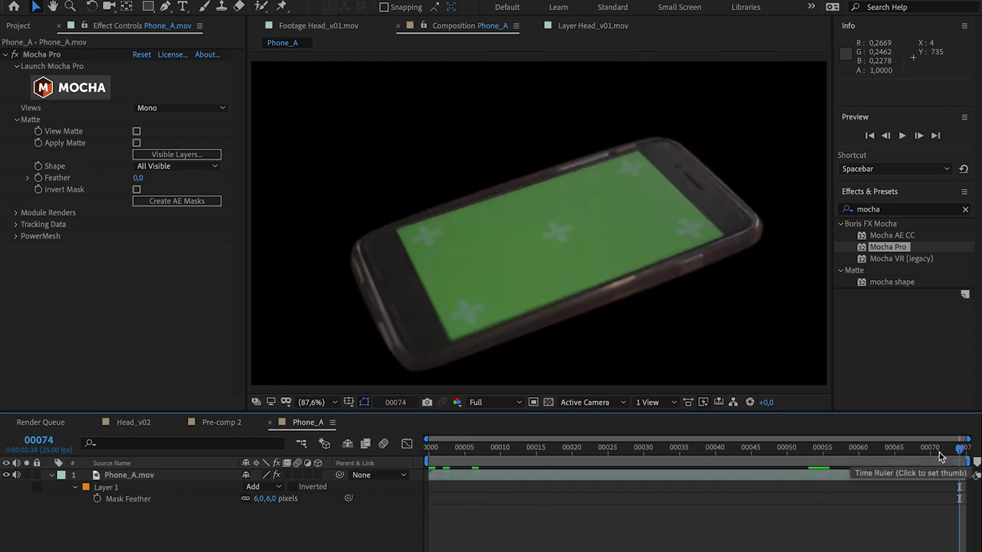
pyautogui.moveTo(939, 452); pyautogui.dragTo(536, 459)
pyautogui.moveTo(359, 294); pyautogui.dragTo(342, 250)
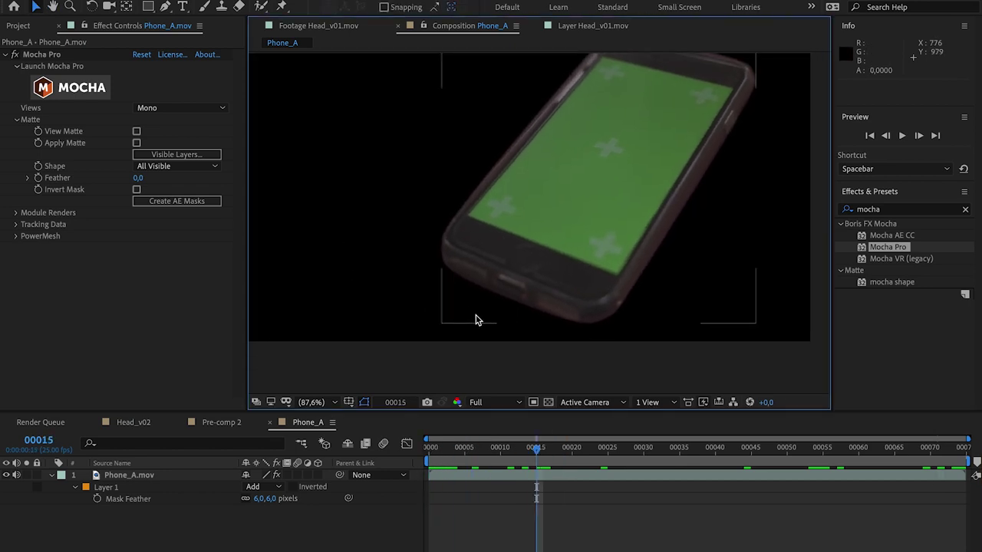
pyautogui.moveTo(434, 461)
pyautogui.mouseDown()
pyautogui.moveTo(452, 454)
pyautogui.moveTo(407, 451)
pyautogui.moveTo(932, 450)
pyautogui.moveTo(434, 454)
pyautogui.mouseUp()
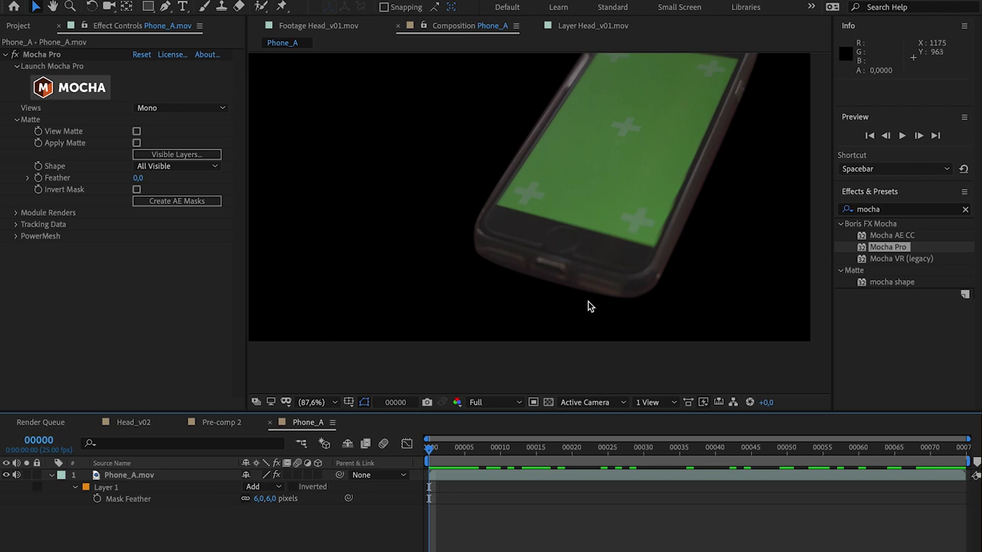
pyautogui.moveTo(570, 252); pyautogui.dragTo(534, 301)
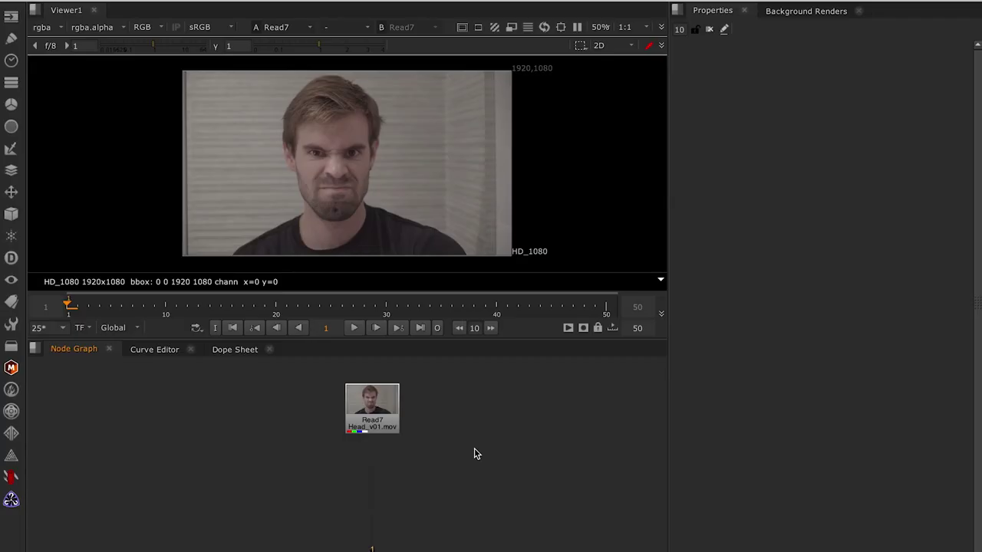
# Step: In Nuke, add a Mocha Pro node after the Head_v01.mov Read node and place it just below
pyautogui.click(387, 411)
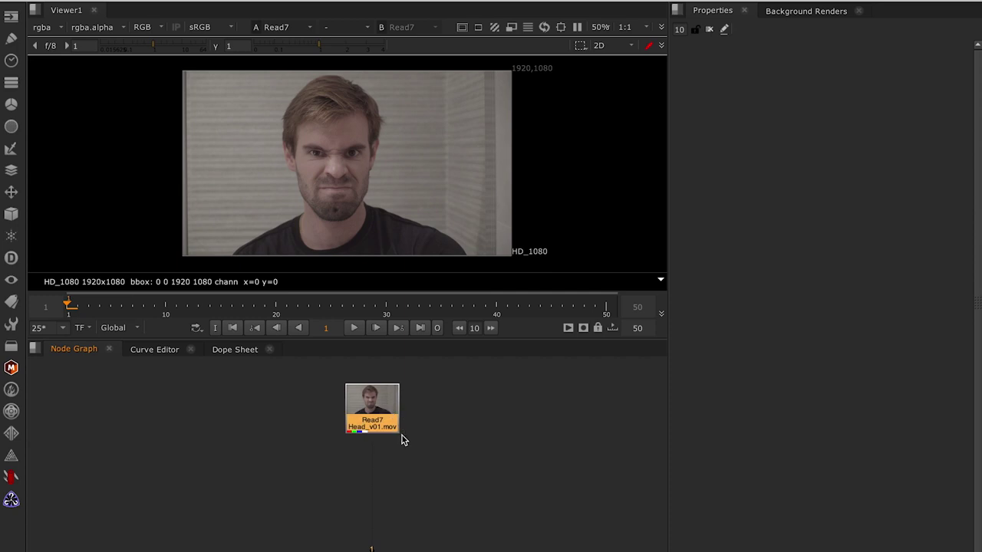
pyautogui.press('Tab')
pyautogui.write('MOC')
pyautogui.press('Down')
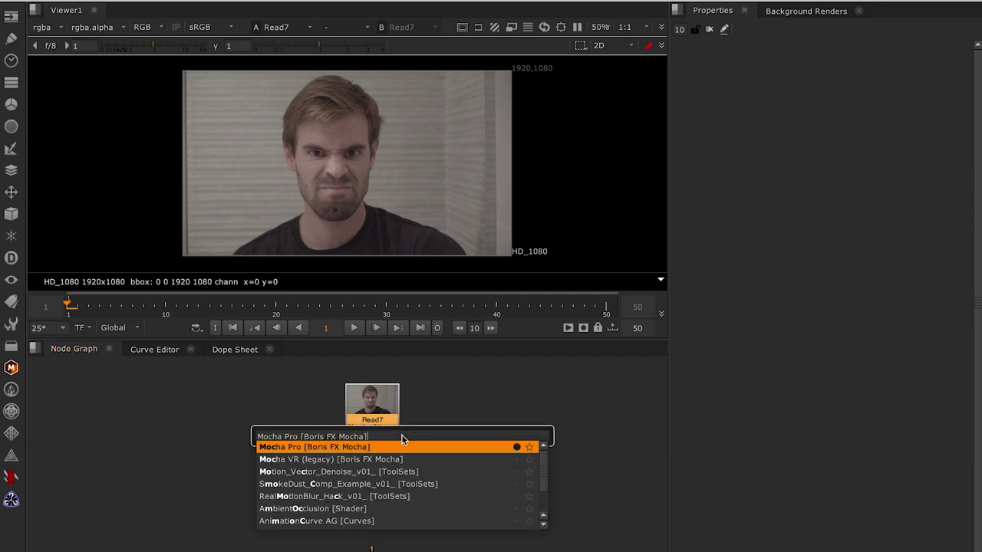
pyautogui.press('Return')
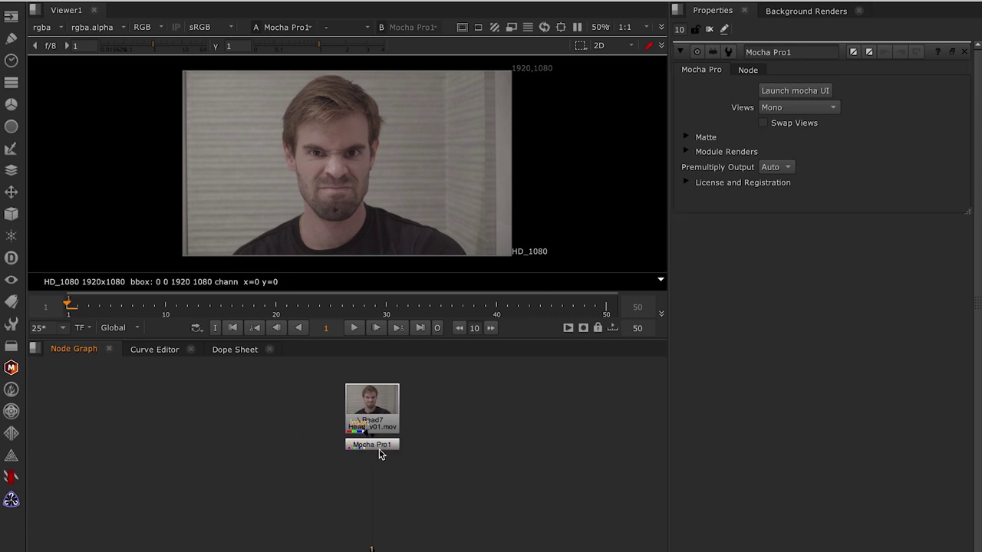
pyautogui.moveTo(378, 449); pyautogui.dragTo(377, 473)
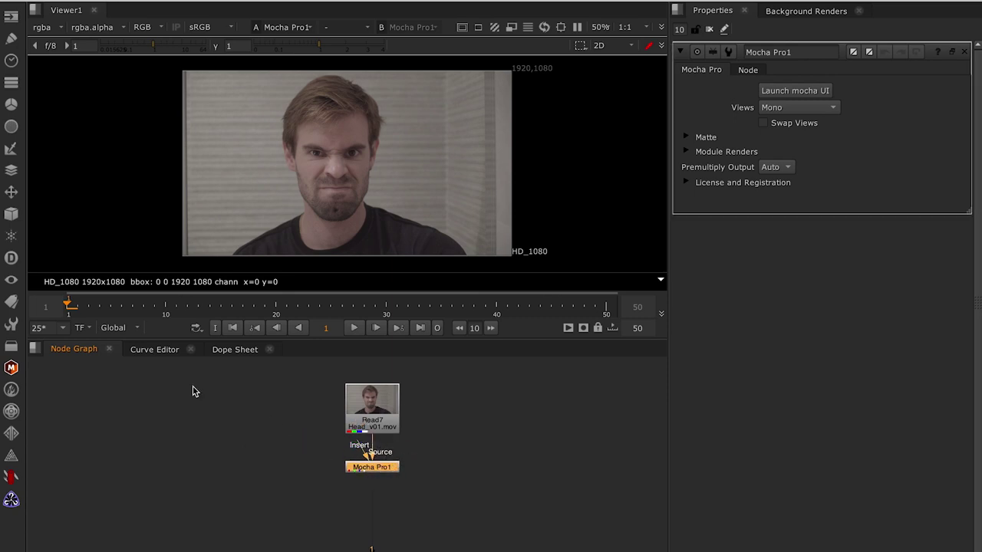
# Step: Launch the Mocha interface from the Mocha Pro node for the head shot
pyautogui.click(11, 368)
pyautogui.click(796, 94)
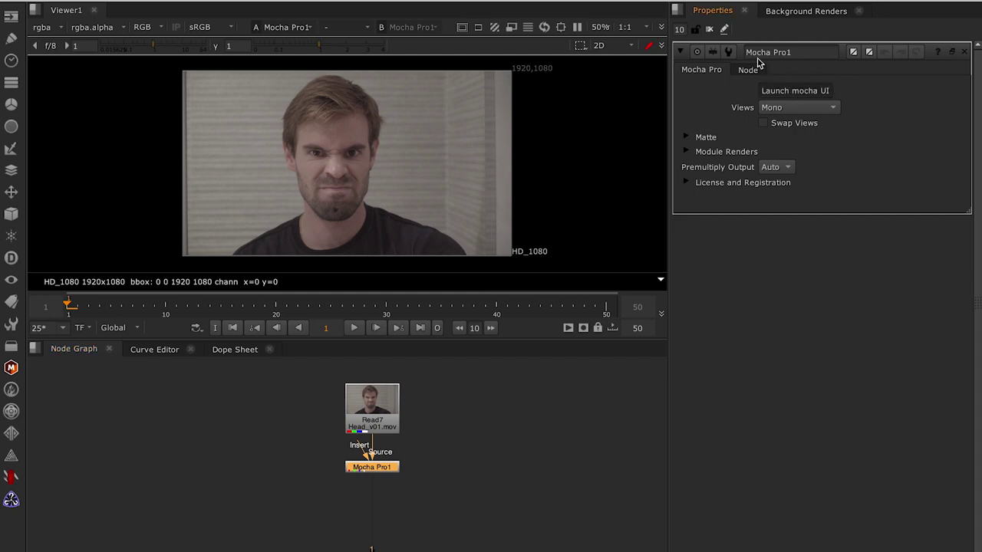
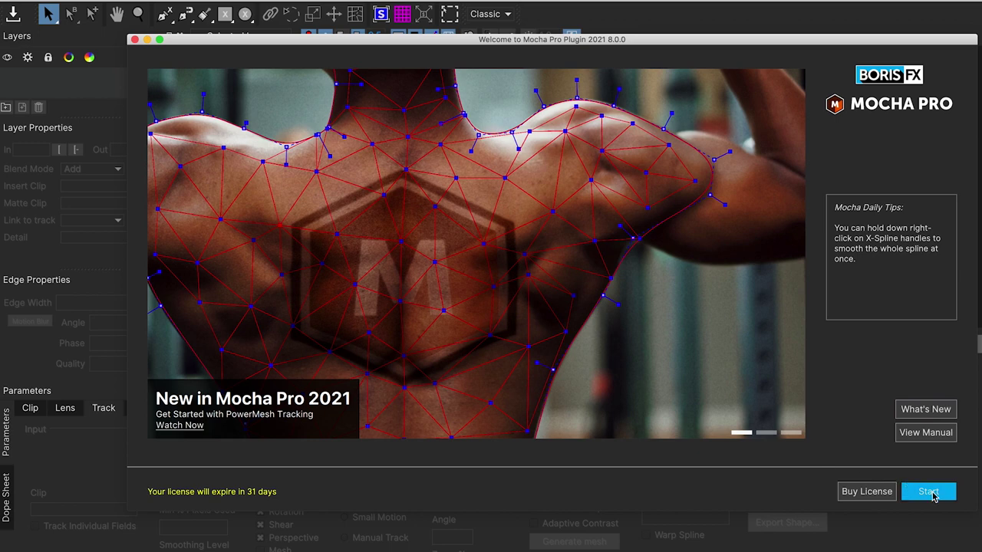
pyautogui.press('x')
pyautogui.moveTo(578, 221); pyautogui.dragTo(549, 214)
pyautogui.press('z')
pyautogui.press('x')
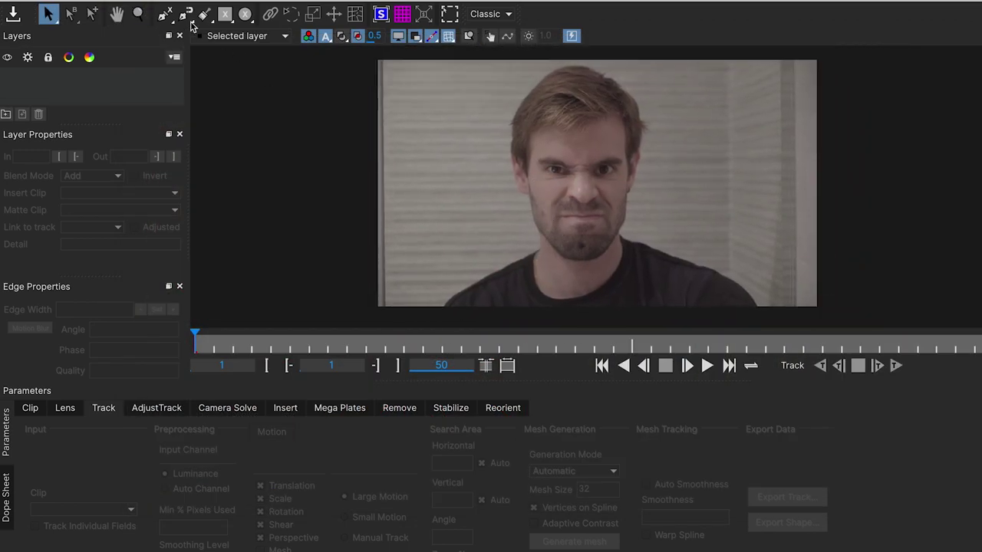
# Step: Draw a closed X-spline around the man's face at frame 1, following the jaw, cheeks, temples, and hairline
pyautogui.click(167, 16)
pyautogui.click(532, 135)
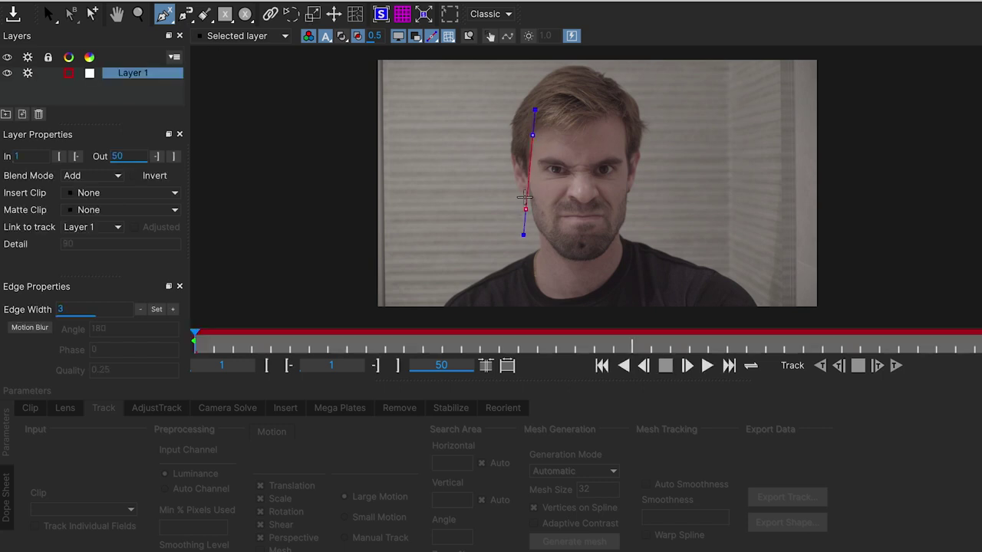
pyautogui.click(527, 181)
pyautogui.click(535, 224)
pyautogui.click(556, 250)
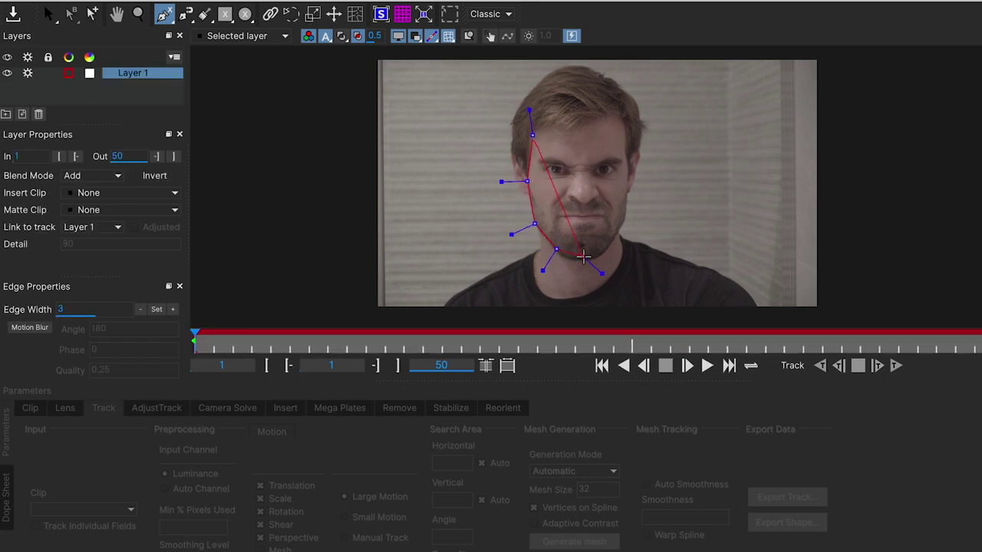
pyautogui.click(585, 260)
pyautogui.click(604, 251)
pyautogui.click(623, 222)
pyautogui.click(629, 176)
pyautogui.click(627, 132)
pyautogui.click(612, 112)
pyautogui.click(574, 132)
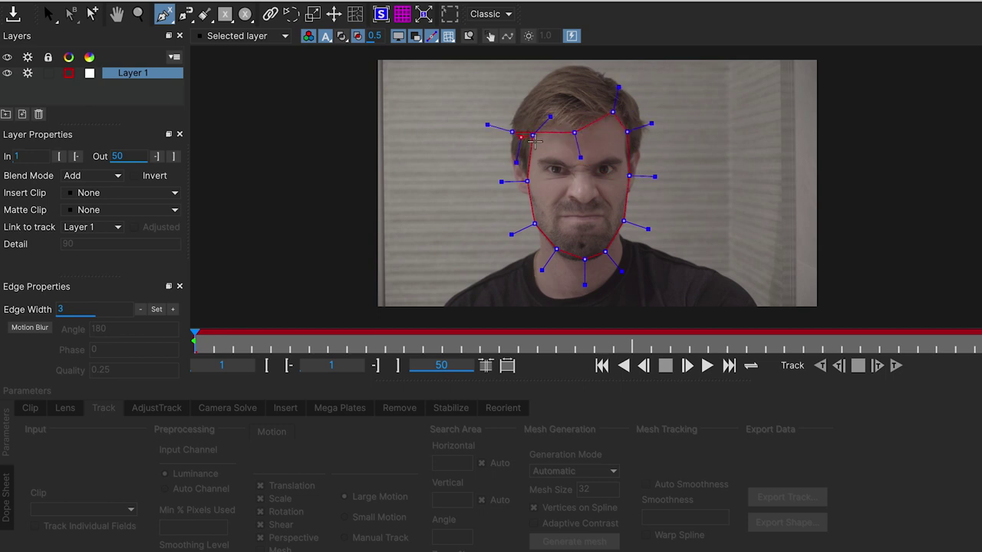
pyautogui.rightClick(587, 144)
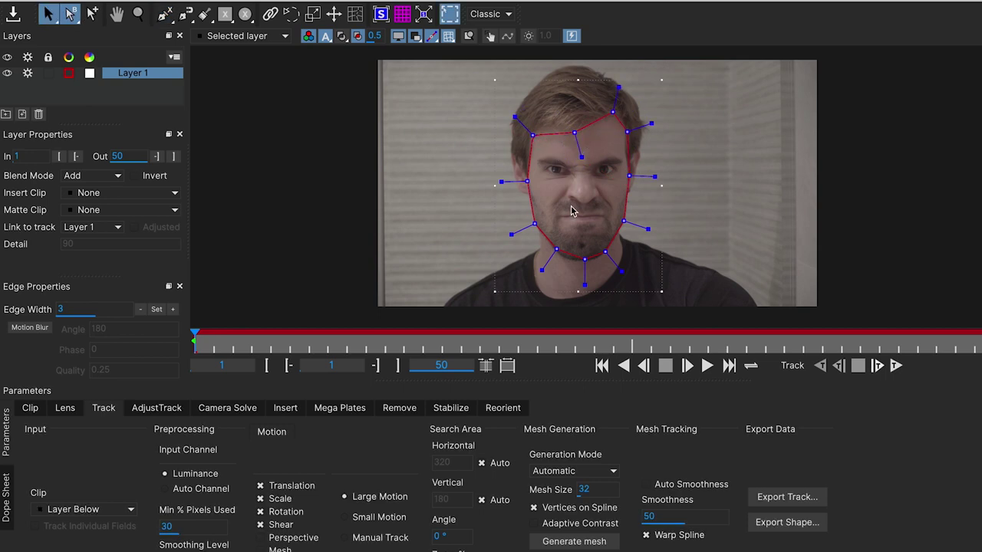
# Step: Smooth the face spline and adjust its points at the lower jaw and the corner of the hairline
pyautogui.moveTo(542, 270); pyautogui.dragTo(547, 267)
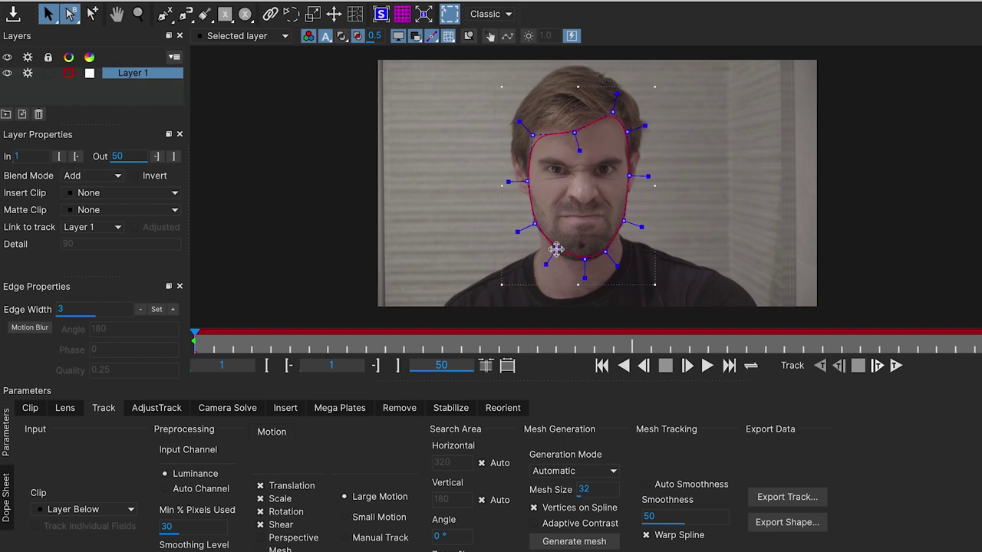
pyautogui.click(555, 256)
pyautogui.click(531, 130)
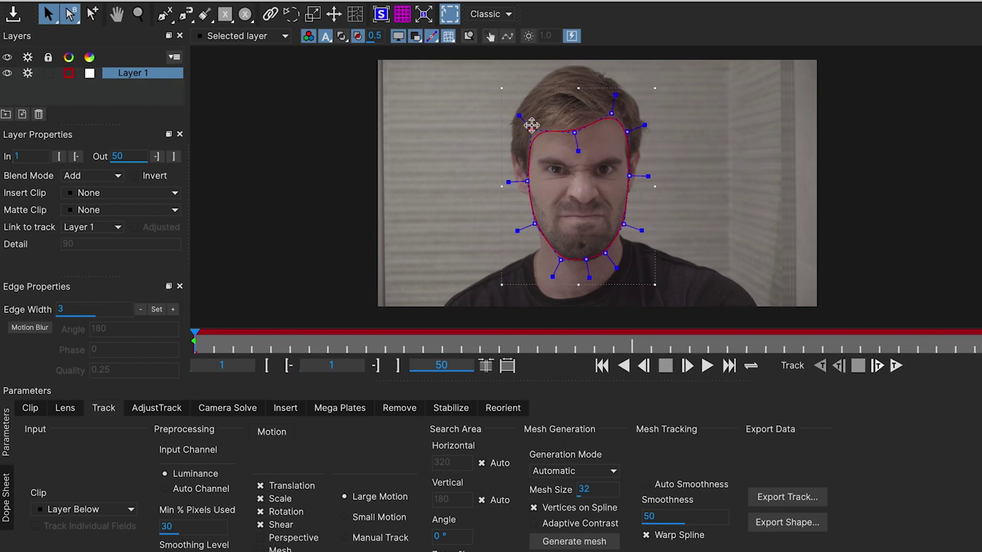
# Step: Enable perspective and mesh motion for the face layer, generate a Uniform mesh, and turn on Auto Smoothness
pyautogui.click(296, 548)
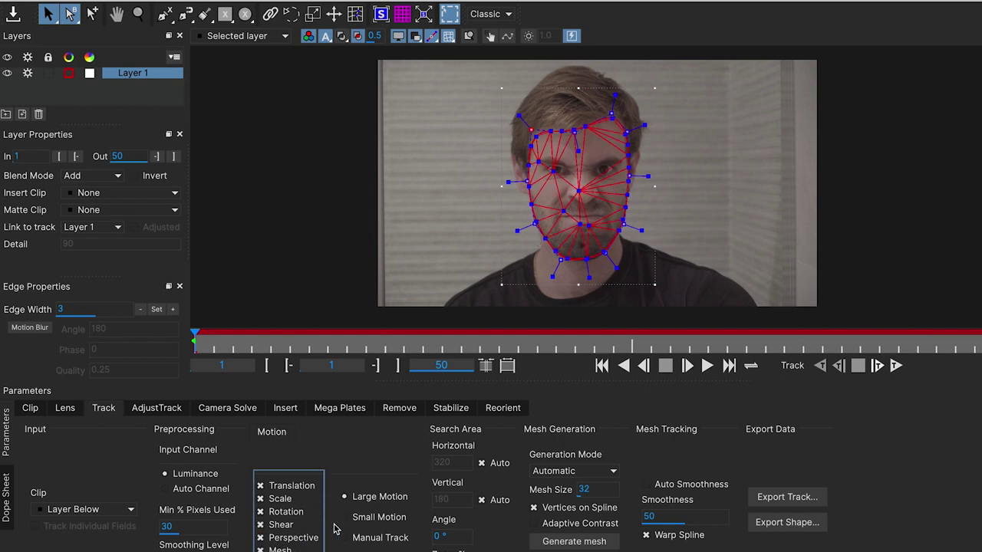
pyautogui.click(575, 471)
pyautogui.click(566, 495)
pyautogui.click(569, 542)
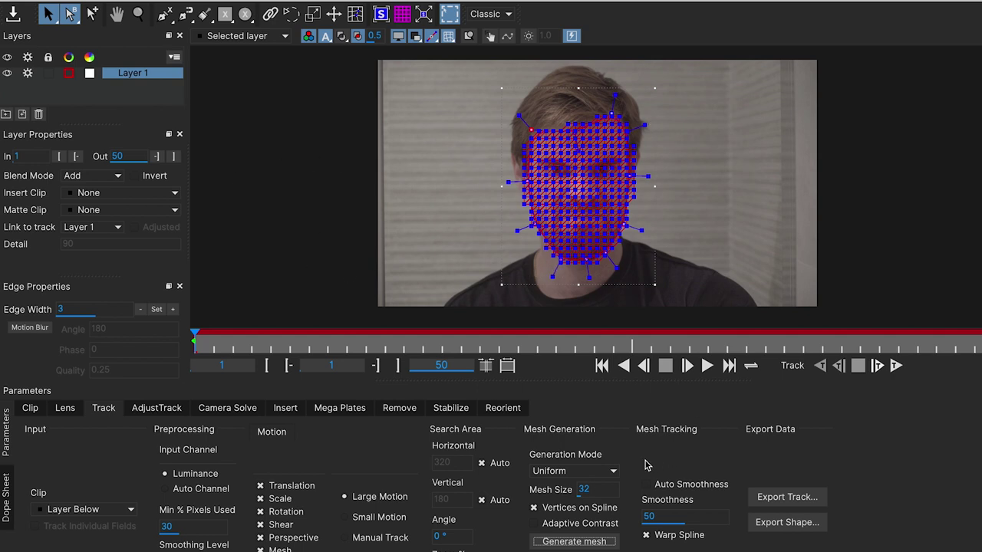
pyautogui.click(676, 489)
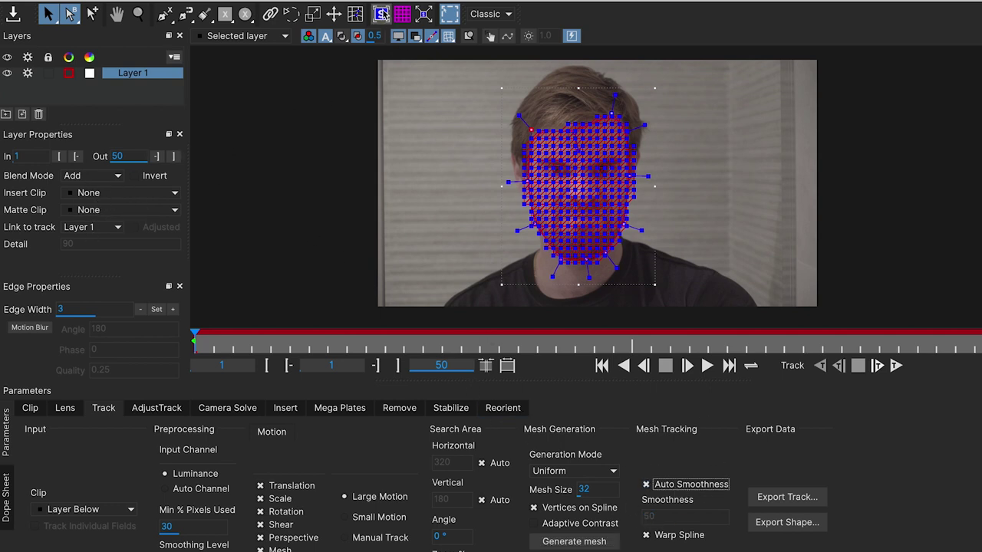
# Step: Preview the Logo insert clip on the face surface and reset the insert clip to None
pyautogui.click(126, 198)
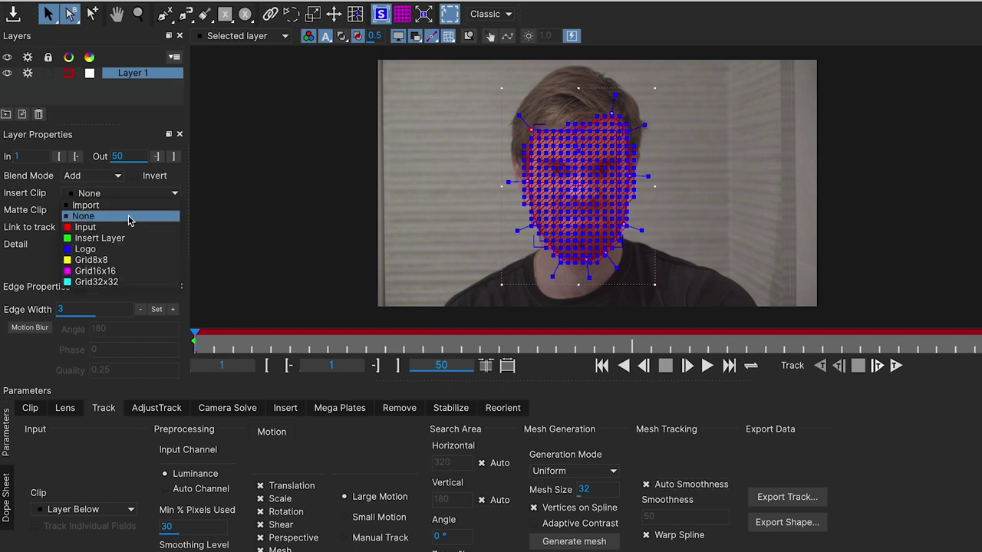
pyautogui.click(113, 246)
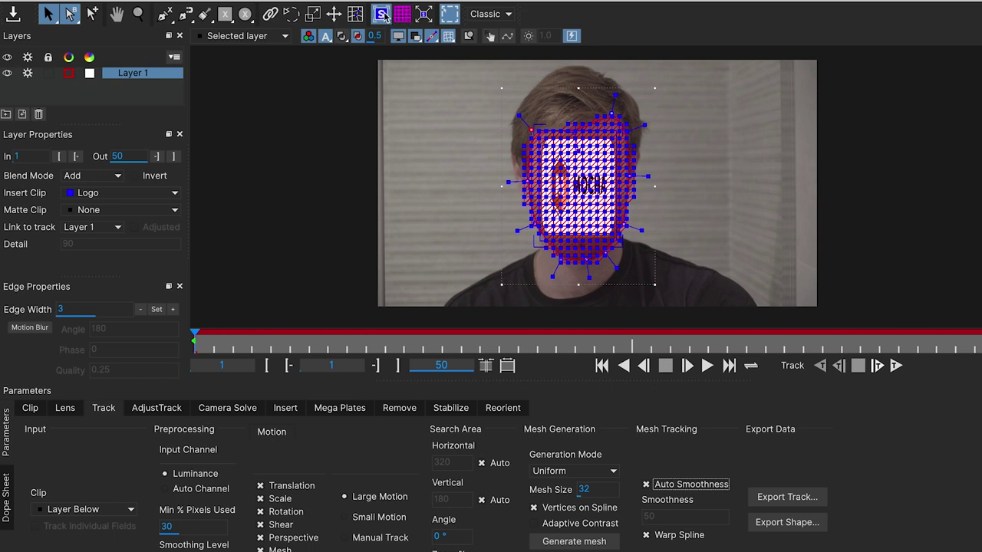
pyautogui.click(96, 192)
pyautogui.click(92, 204)
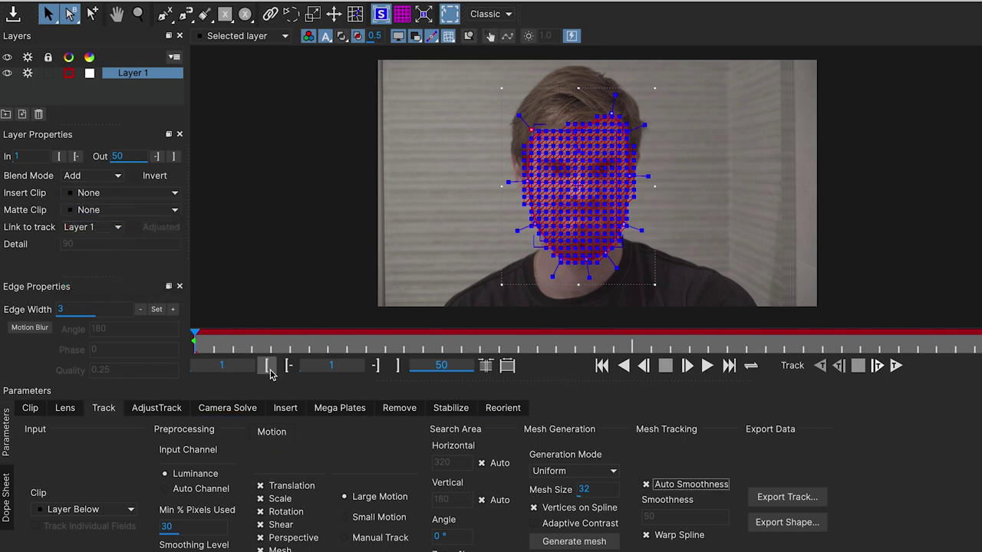
# Step: Track the face layer and its mesh forward from frame 1 to frame 50
pyautogui.click(896, 367)
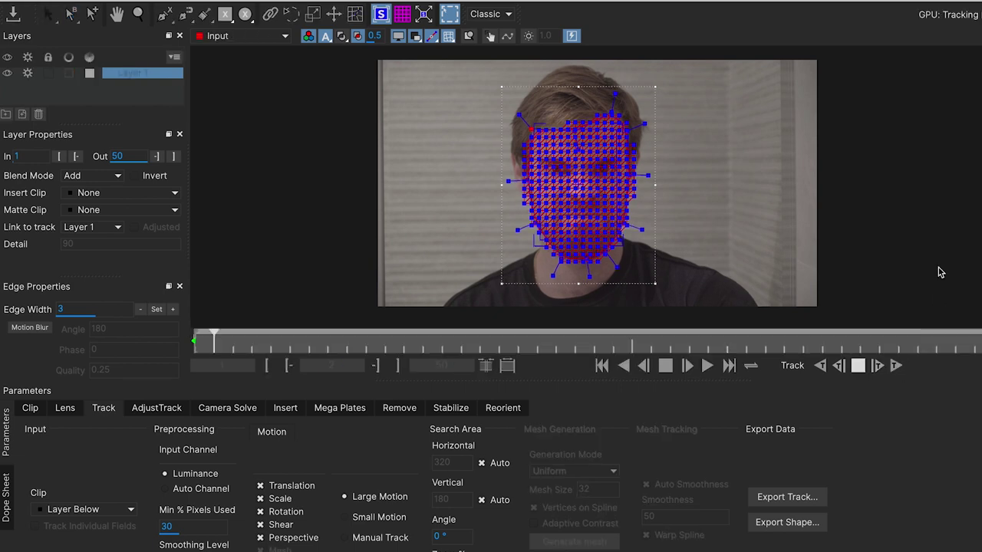
pyautogui.doubleClick(626, 2)
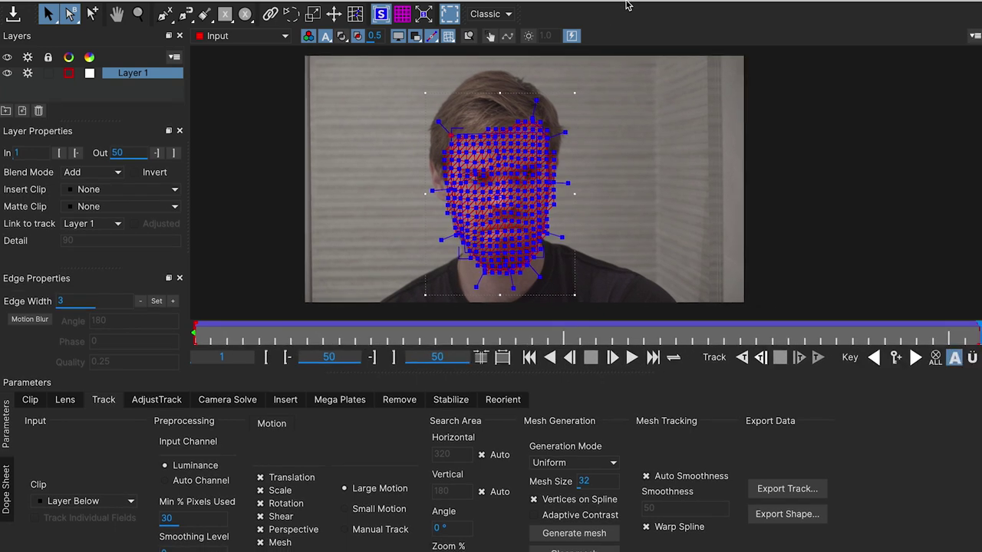
# Step: Check the track by scrubbing with a Grid8x8 insert clip and the mesh hidden, and reset the insert clip to None
pyautogui.click(94, 195)
pyautogui.click(92, 245)
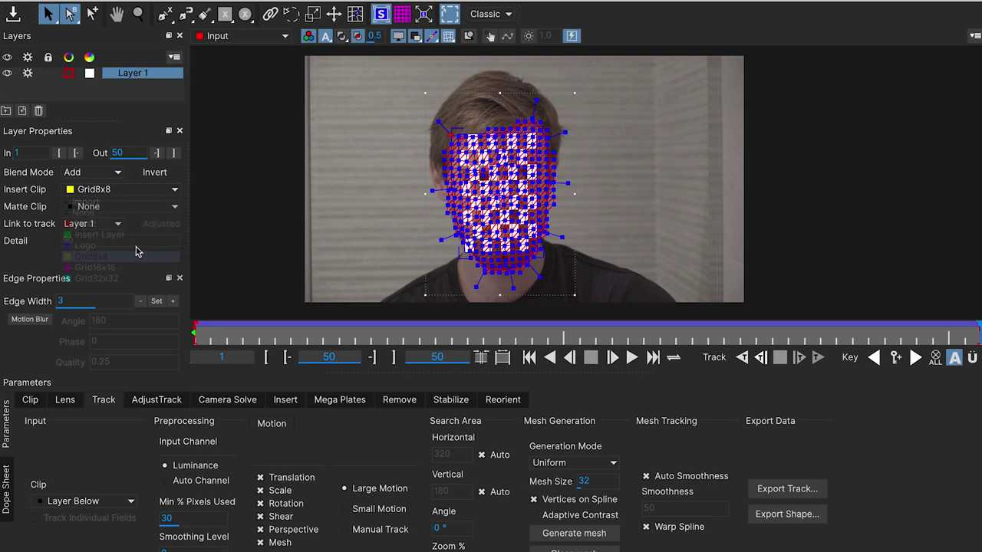
pyautogui.click(449, 38)
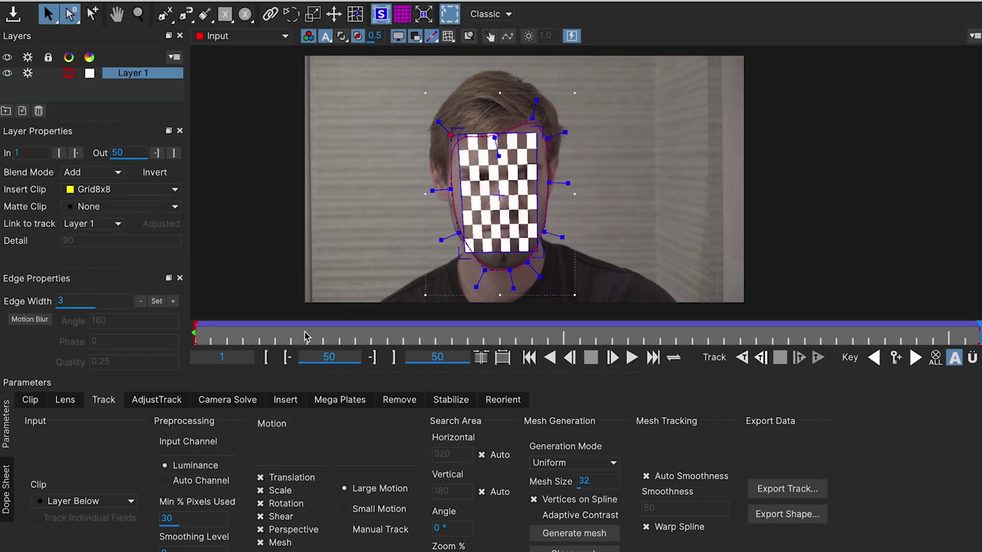
pyautogui.moveTo(305, 336); pyautogui.dragTo(601, 265)
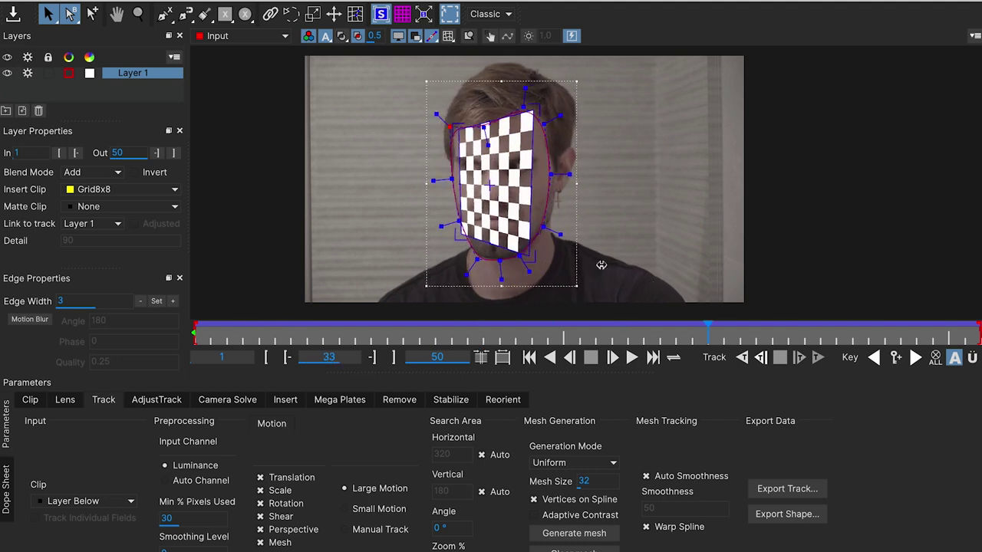
pyautogui.click(115, 193)
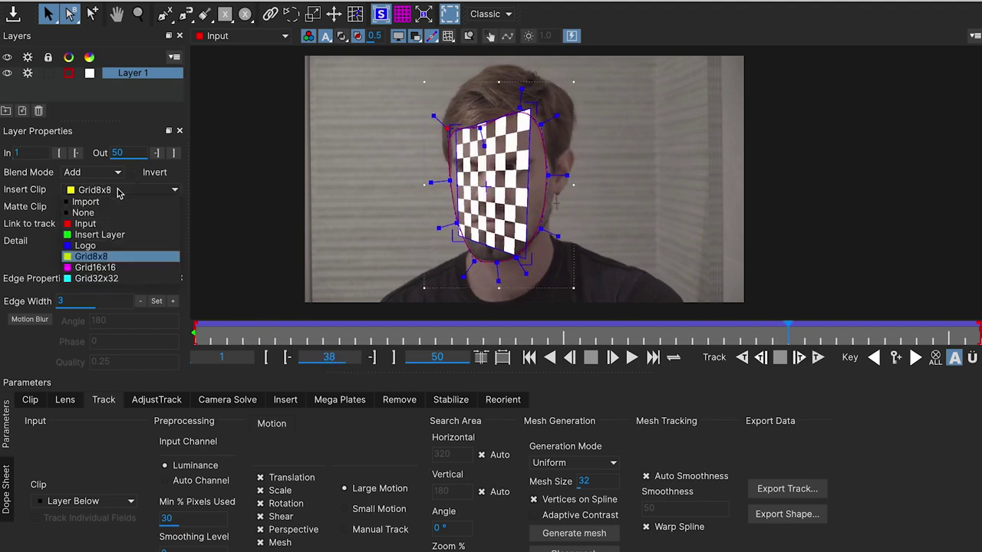
pyautogui.click(83, 213)
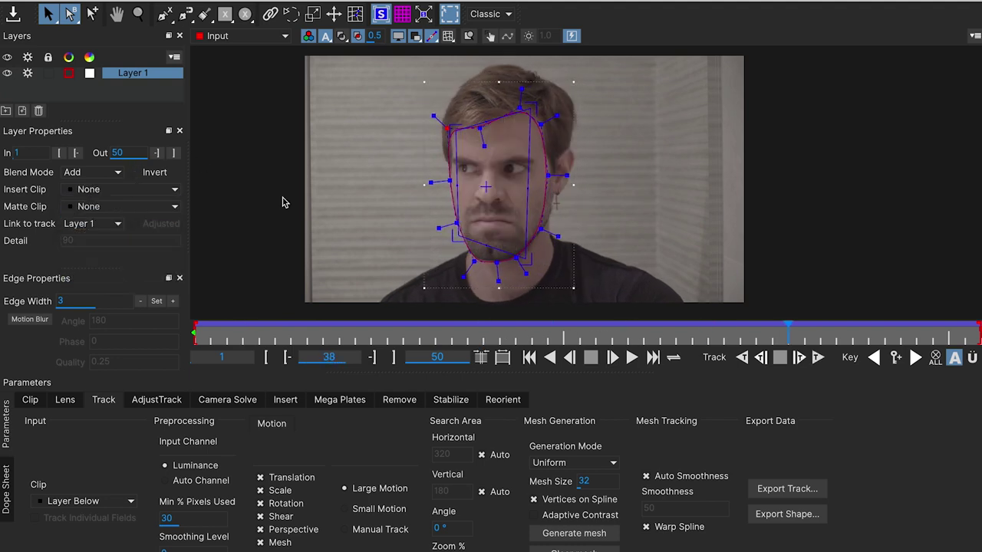
# Step: Show the tracked mesh again and scrub the timeline to inspect how it follows the face, returning to frame 1
pyautogui.click(448, 37)
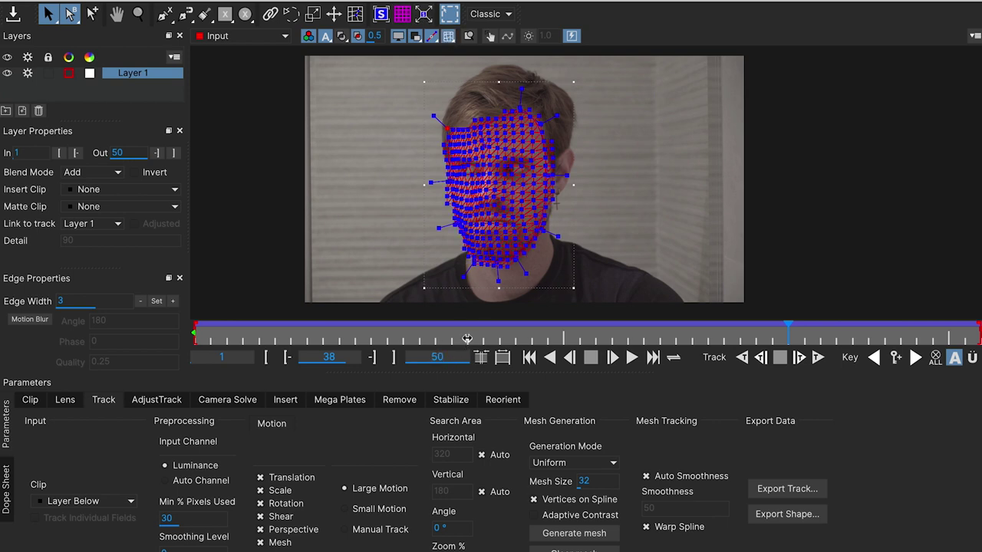
pyautogui.moveTo(467, 338); pyautogui.dragTo(816, 338)
pyautogui.click(196, 333)
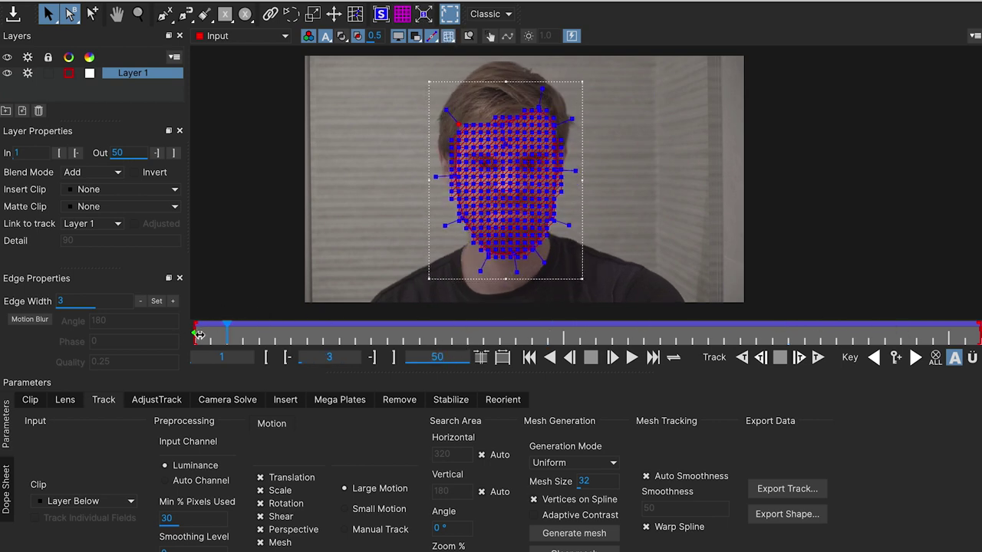
pyautogui.click(154, 208)
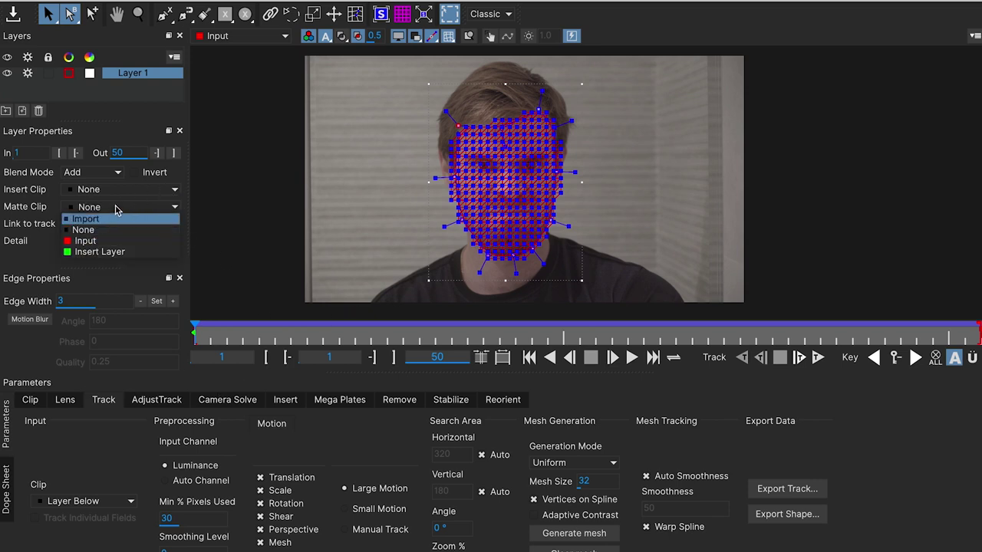
pyautogui.click(247, 305)
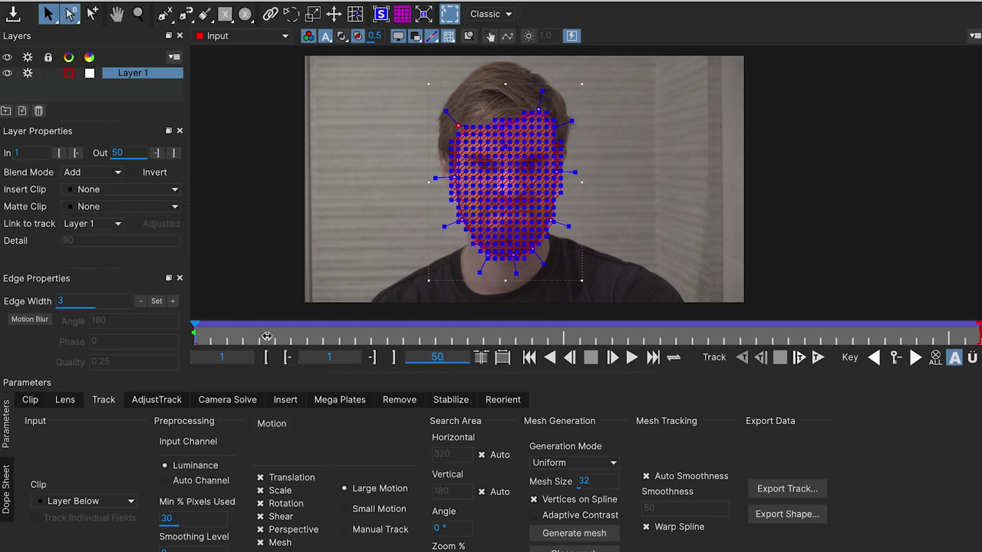
pyautogui.moveTo(267, 336); pyautogui.dragTo(179, 337)
# Step: Set up a tracking data export in Alembic Mesh Data (*.abc) format with reference frame 13
pyautogui.click(775, 491)
pyautogui.click(608, 261)
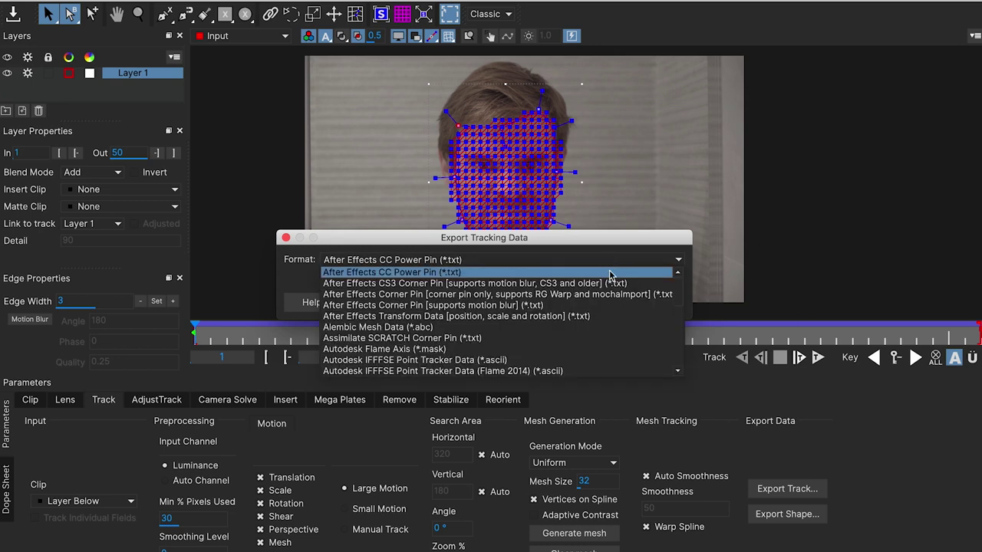
pyautogui.click(415, 328)
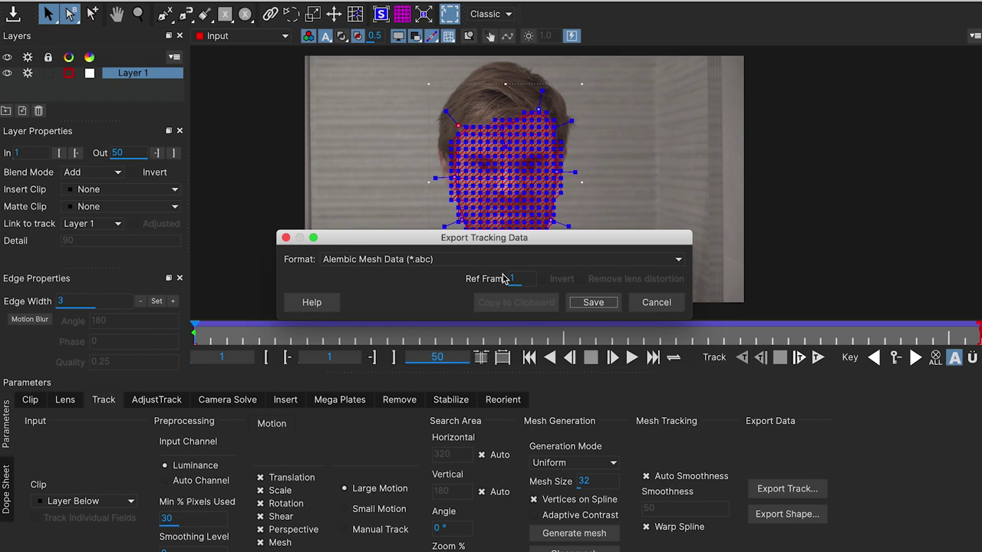
pyautogui.moveTo(506, 242); pyautogui.dragTo(474, 427)
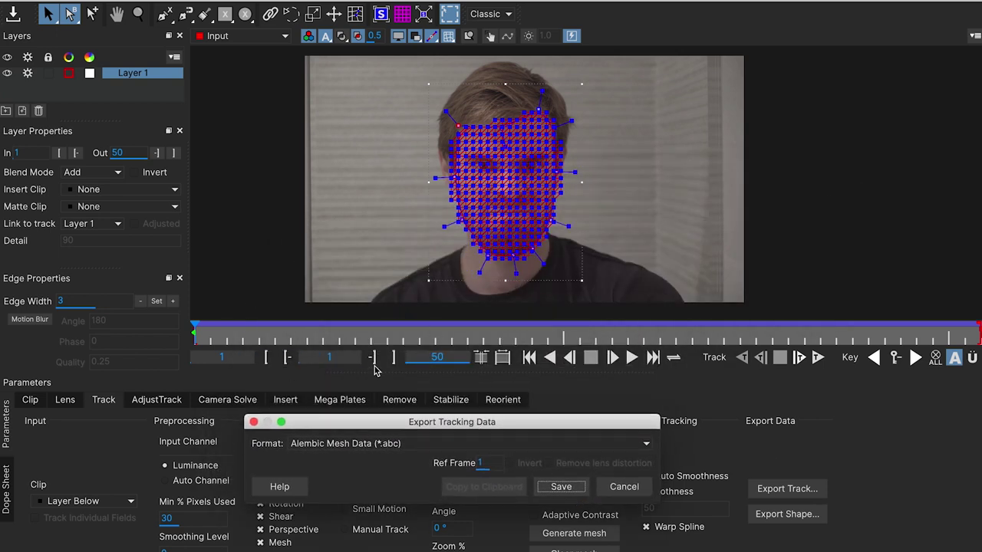
pyautogui.doubleClick(485, 464)
pyautogui.write('13')
# Step: Save the mesh export as Face_Mesh_v02.abc in the Assets folder, and close Mocha with the project changes saved
pyautogui.click(563, 484)
pyautogui.click(565, 488)
pyautogui.moveTo(473, 473); pyautogui.dragTo(645, 168)
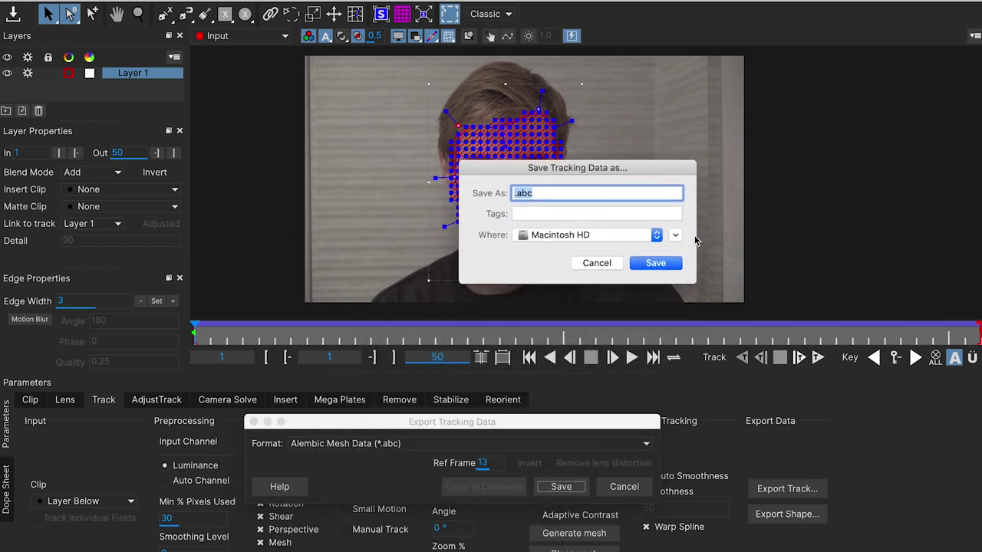
pyautogui.click(675, 236)
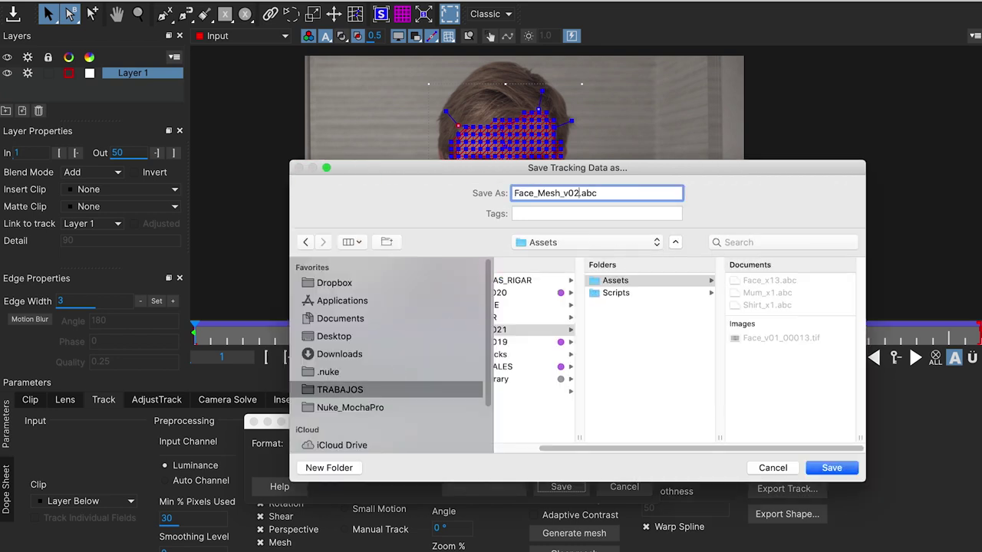
pyautogui.press('Return')
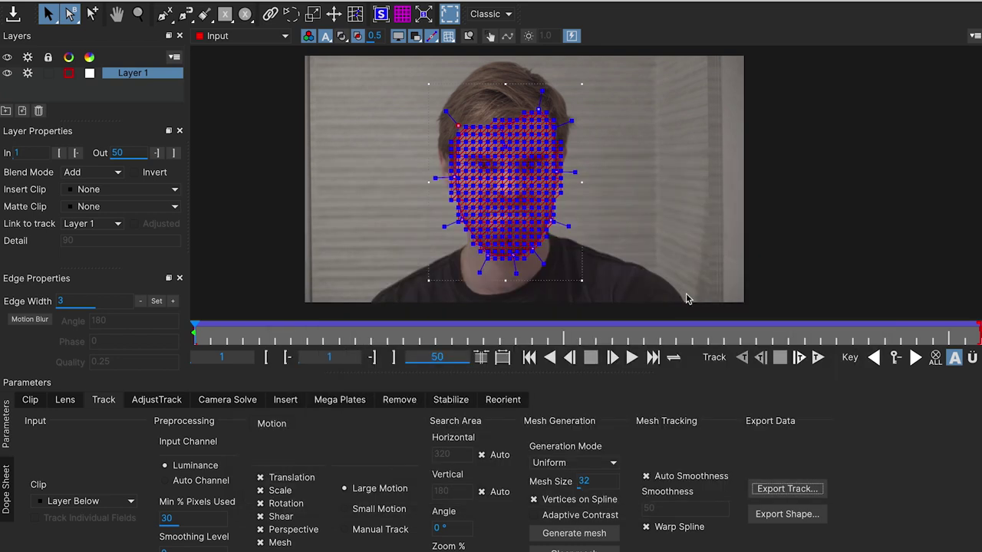
pyautogui.click(11, 2)
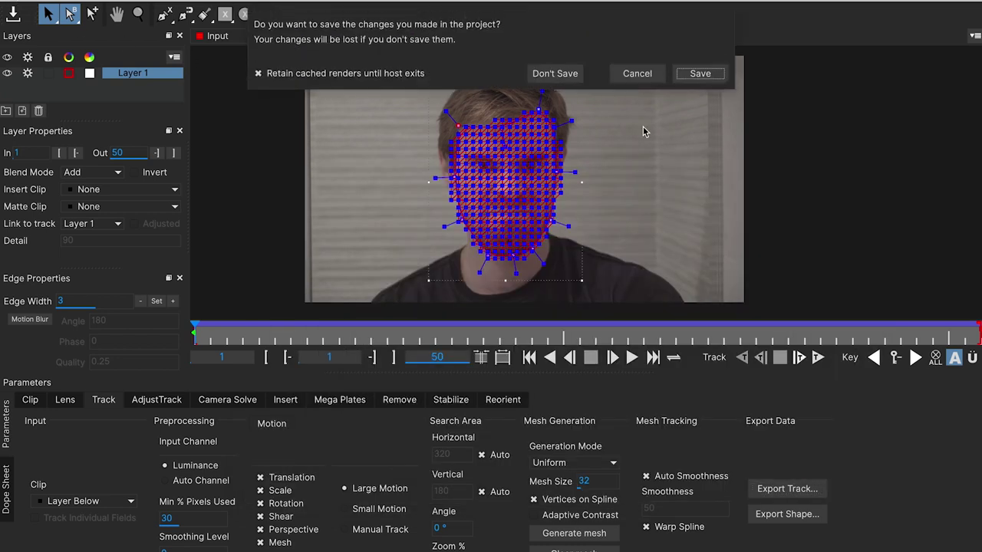
pyautogui.click(700, 74)
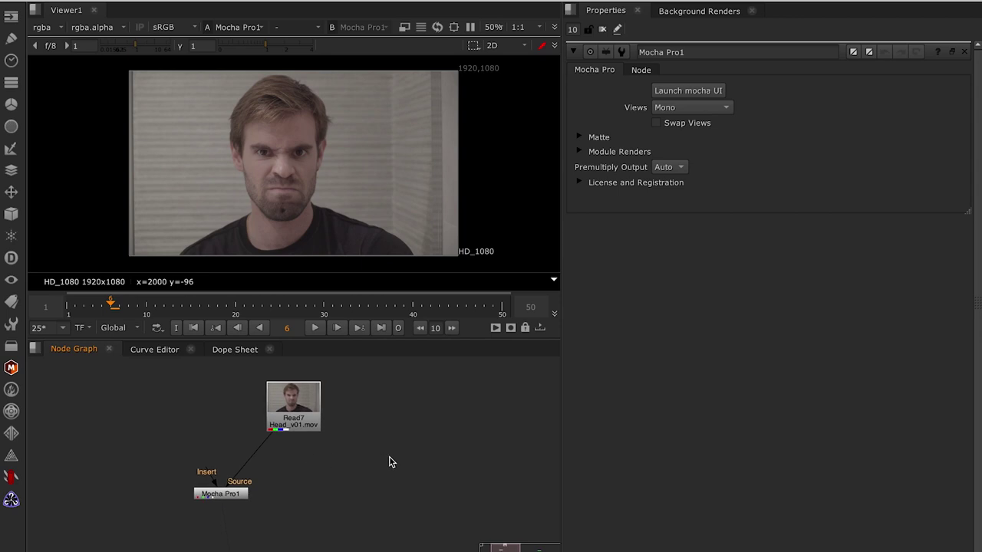
# Step: In Nuke, add a ReadGeo node and load Face_Mesh_v02.abc into it, creating an all-in-one node
pyautogui.press('Tab')
pyautogui.write('read')
pyautogui.click(315, 487)
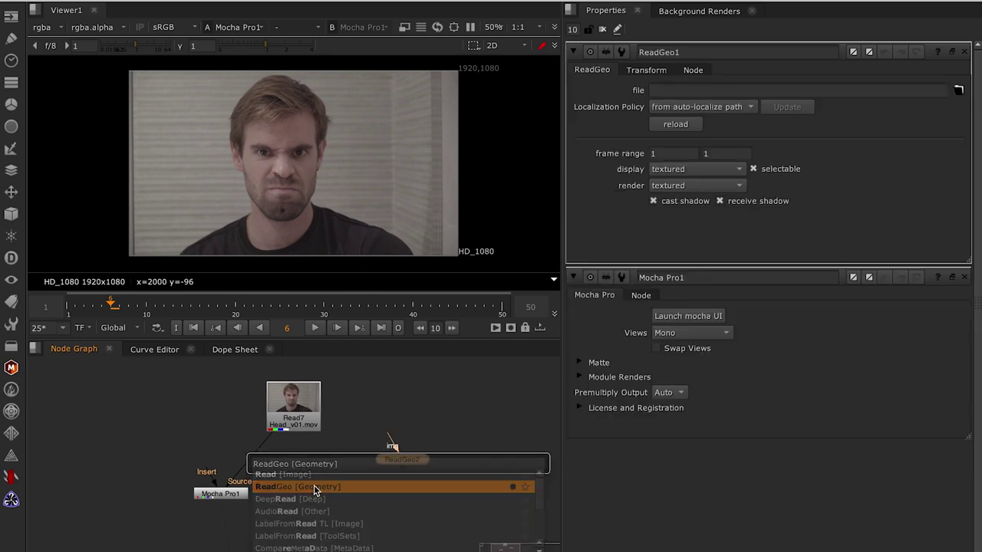
pyautogui.click(959, 91)
pyautogui.click(341, 206)
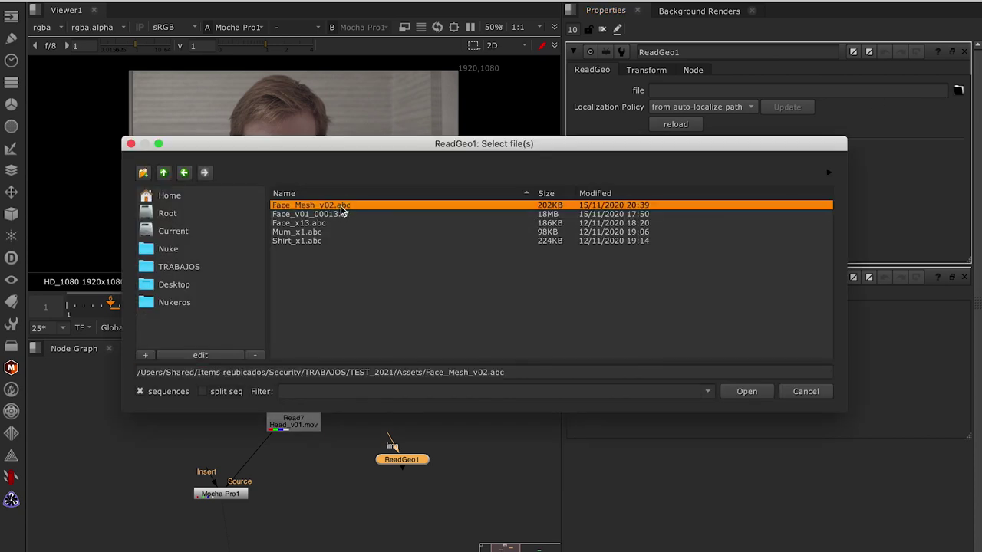
pyautogui.click(746, 392)
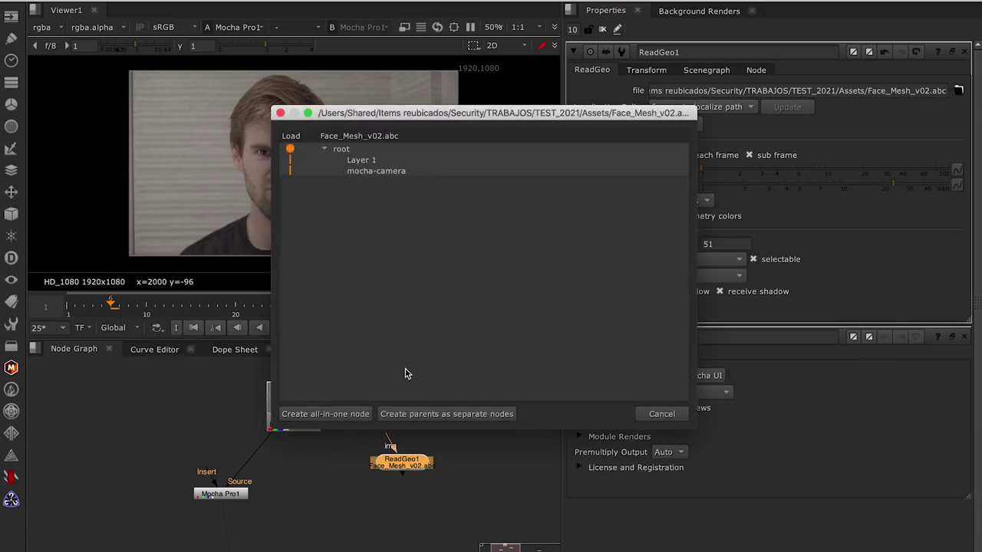
pyautogui.click(327, 414)
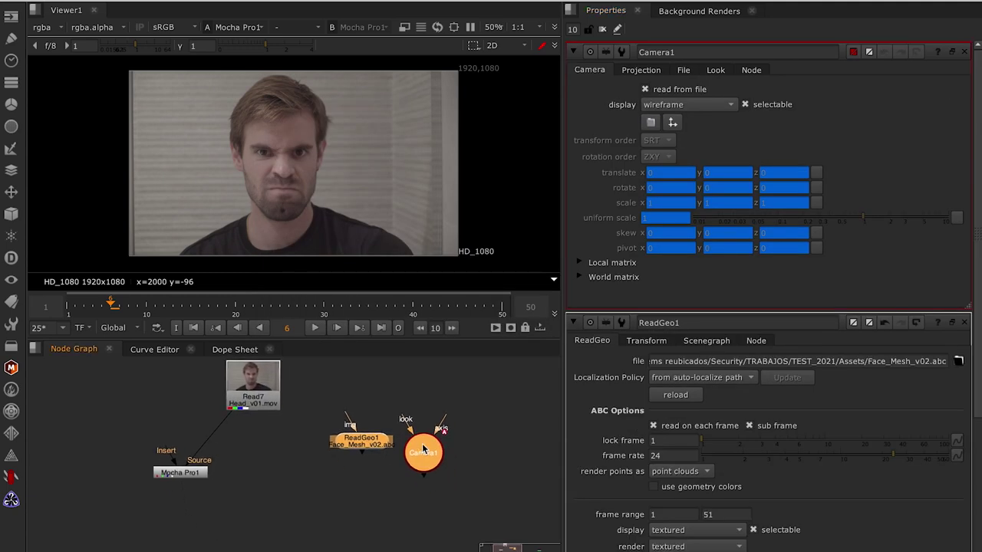
# Step: Space out the ReadGeo, camera, and Mocha Pro nodes, and insert a Dot below the Head_v01.mov Read node on the Mocha Pro connection
pyautogui.moveTo(362, 453); pyautogui.dragTo(366, 458)
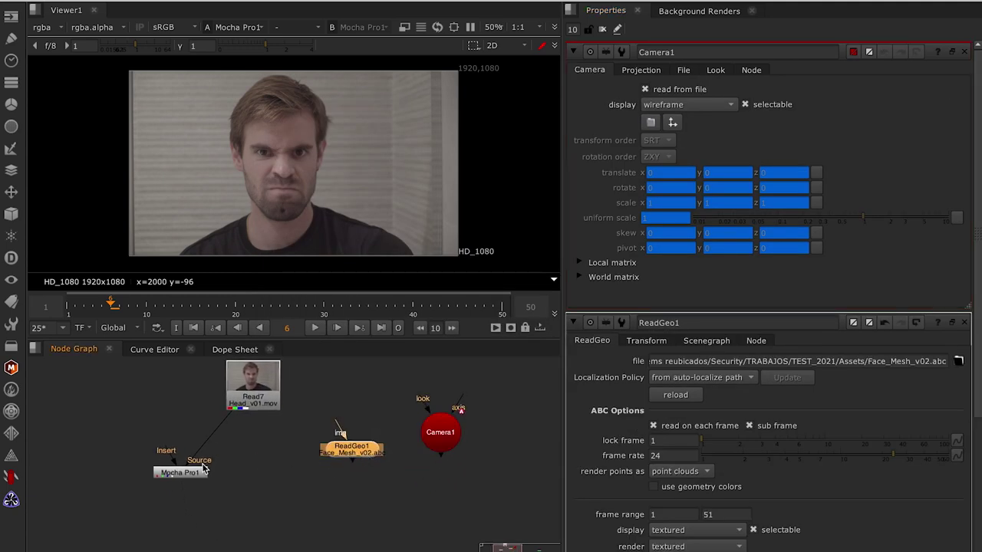
pyautogui.moveTo(204, 470); pyautogui.dragTo(150, 456)
pyautogui.moveTo(256, 402); pyautogui.dragTo(244, 458)
pyautogui.press('.')
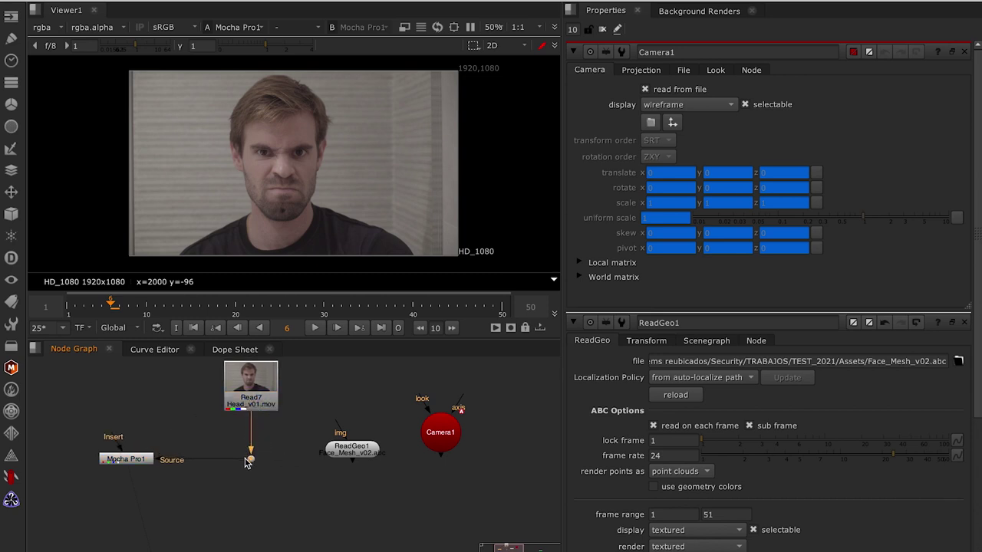
pyautogui.click(136, 459)
pyautogui.moveTo(163, 408); pyautogui.dragTo(163, 360)
pyautogui.click(228, 465)
pyautogui.moveTo(227, 464); pyautogui.dragTo(223, 500)
# Step: Add a ScanlineRender node connected to the ReadGeo node holding the face mesh
pyautogui.click(327, 450)
pyautogui.click(224, 496)
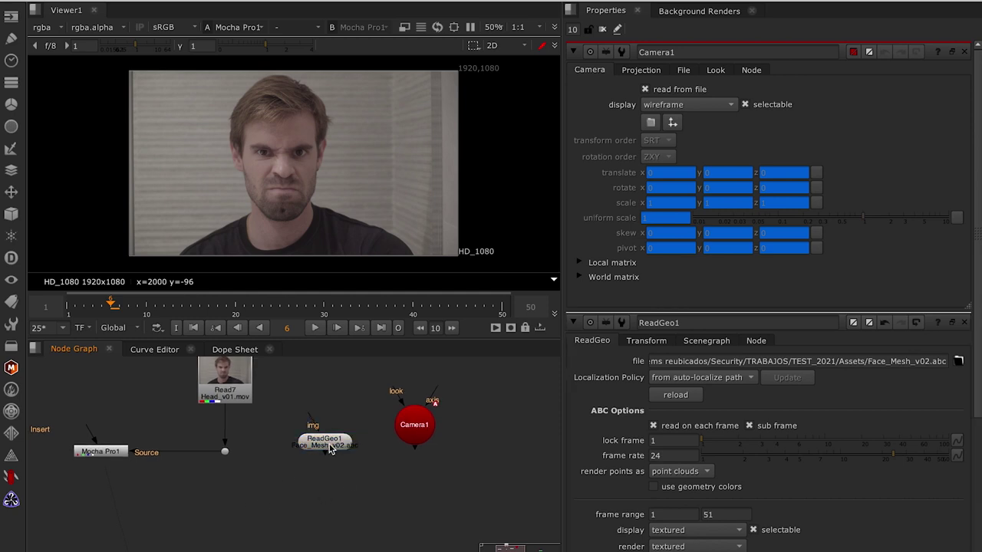
pyautogui.press('Tab')
pyautogui.write('scan')
pyautogui.press('Return')
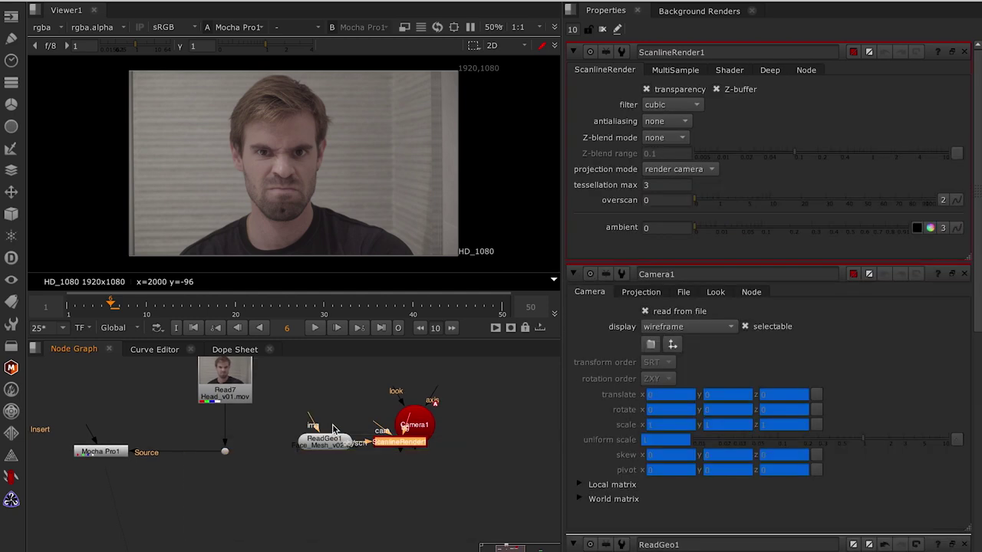
# Step: Place ScanlineRender1 below ReadGeo1 with Camera1 as its camera, and merge its output over the Head_v01.mov footage through a Dot
pyautogui.moveTo(393, 441); pyautogui.dragTo(330, 500)
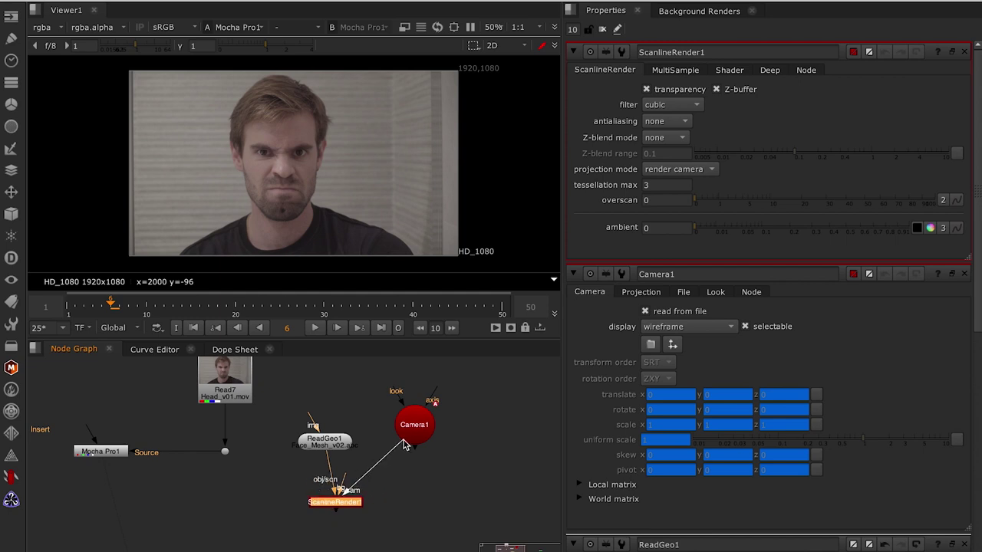
pyautogui.click(221, 504)
pyautogui.press('m')
pyautogui.moveTo(230, 488); pyautogui.dragTo(225, 452)
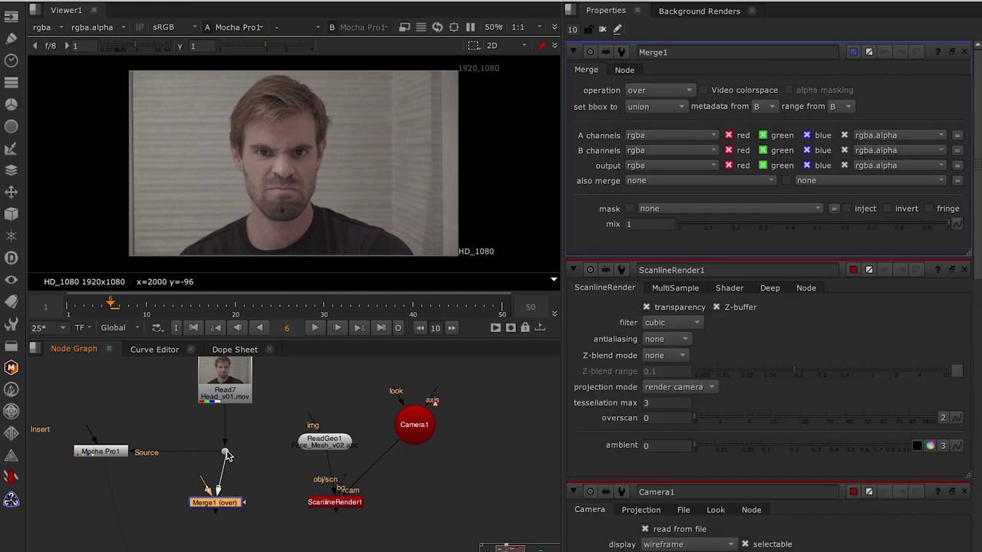
pyautogui.moveTo(237, 507)
pyautogui.mouseDown()
pyautogui.moveTo(266, 451)
pyautogui.moveTo(253, 502)
pyautogui.moveTo(353, 450)
pyautogui.moveTo(253, 506)
pyautogui.mouseUp()
pyautogui.press('.')
pyautogui.moveTo(357, 374); pyautogui.dragTo(344, 437)
# Step: Add a CheckerBoard node as the image input of ReadGeo1 and view the Merge1 result
pyautogui.click(348, 382)
pyautogui.press('Tab')
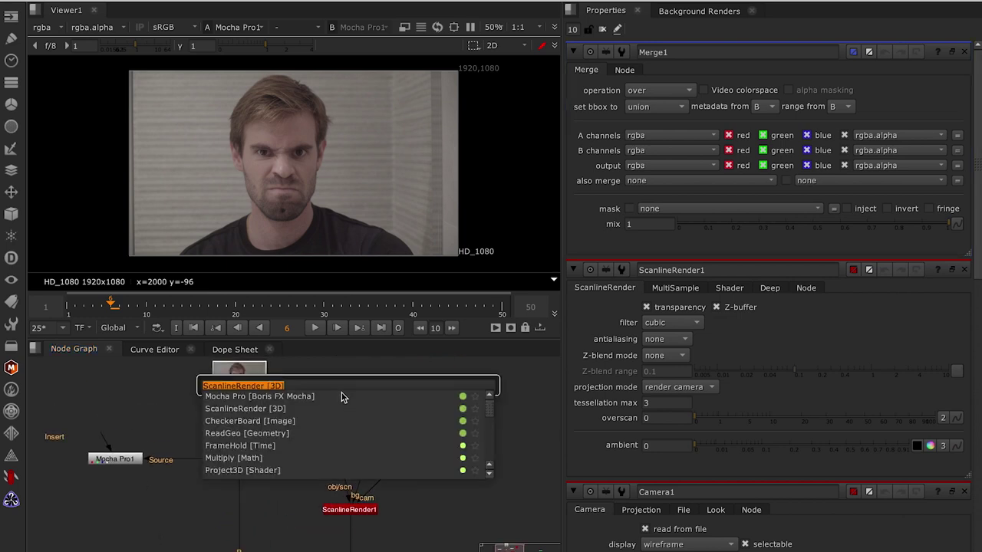
pyautogui.write('c')
pyautogui.click(236, 425)
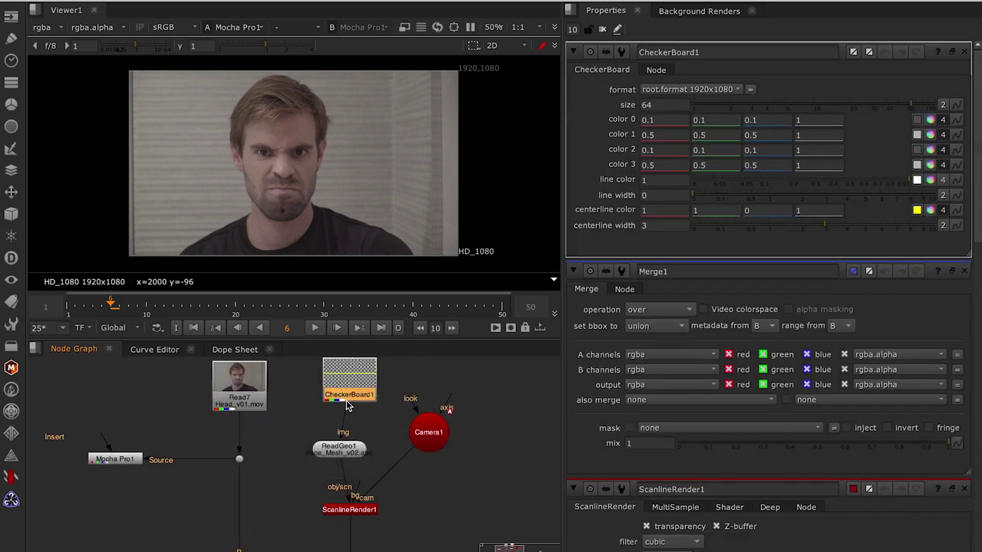
pyautogui.click(259, 533)
pyautogui.press('1')
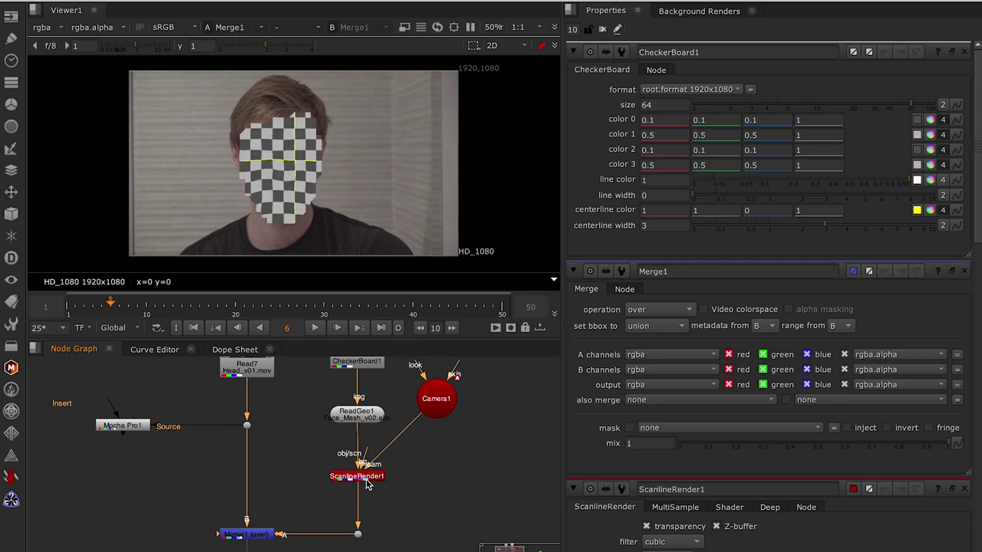
# Step: Add a Multiply node with value 0.41 after ScanlineRender1, and set the CheckerBoard size to 32
pyautogui.click(355, 478)
pyautogui.press('Tab')
pyautogui.write('mul')
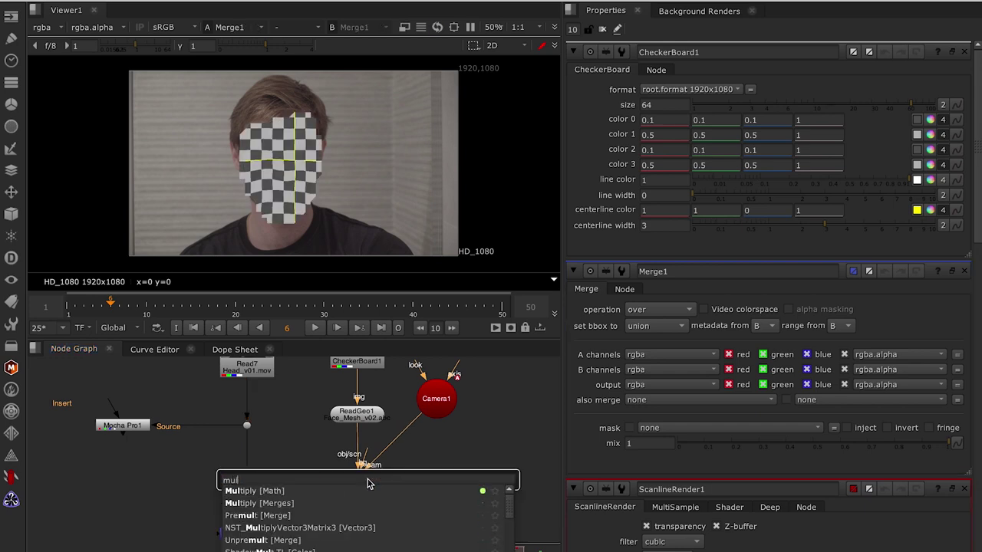
pyautogui.click(366, 491)
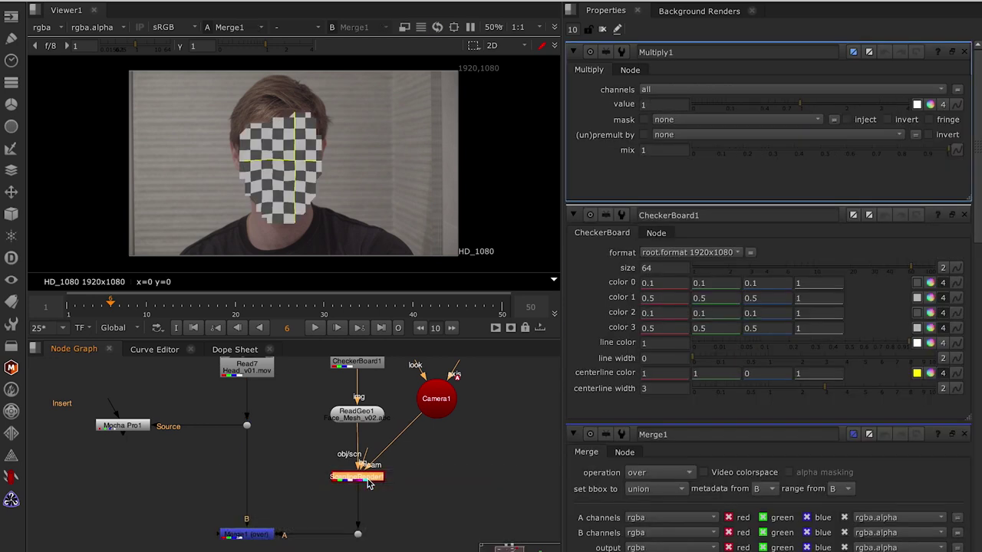
pyautogui.click(761, 104)
pyautogui.click(370, 364)
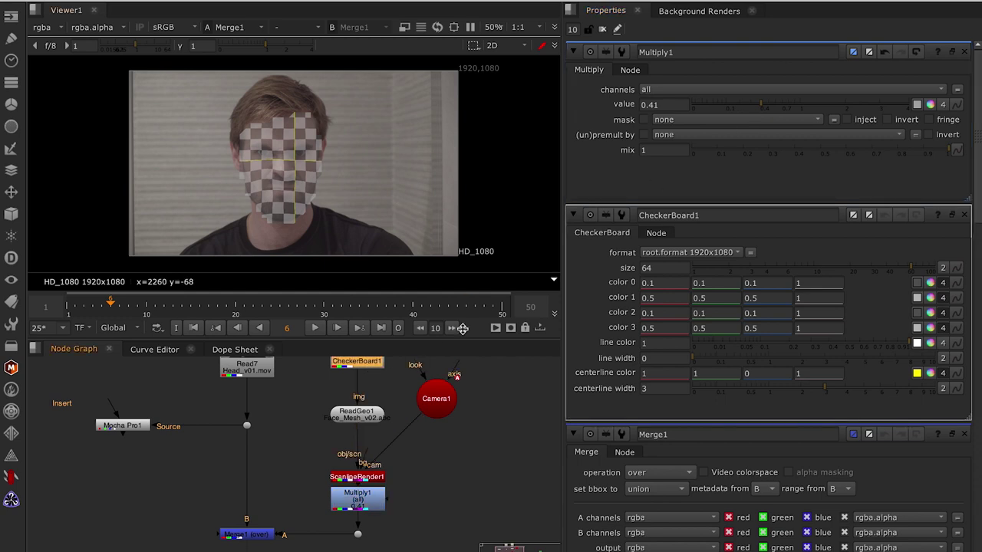
pyautogui.click(875, 104)
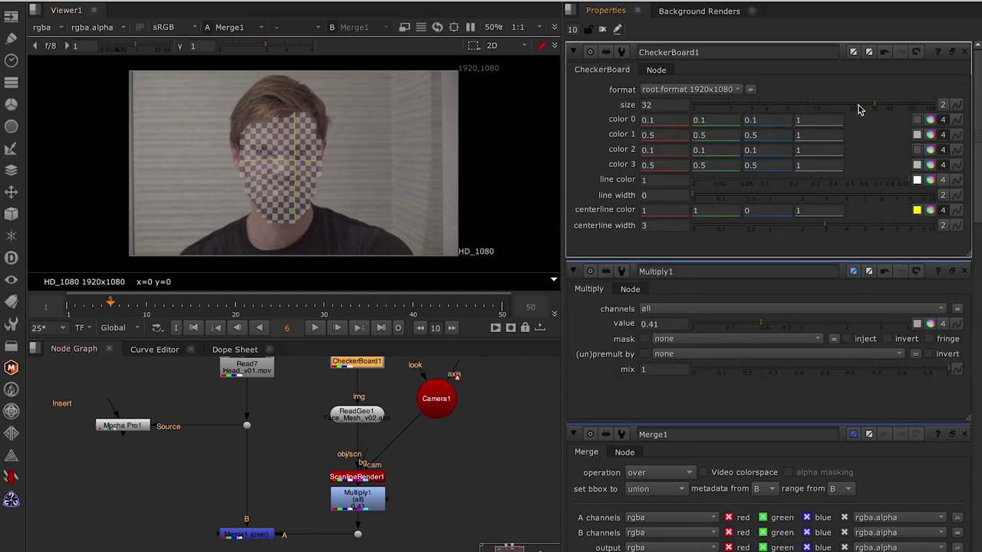
# Step: Play back the checkerboard overlay on the face with all node property panels closed, stopping partway through the shot
pyautogui.click(315, 328)
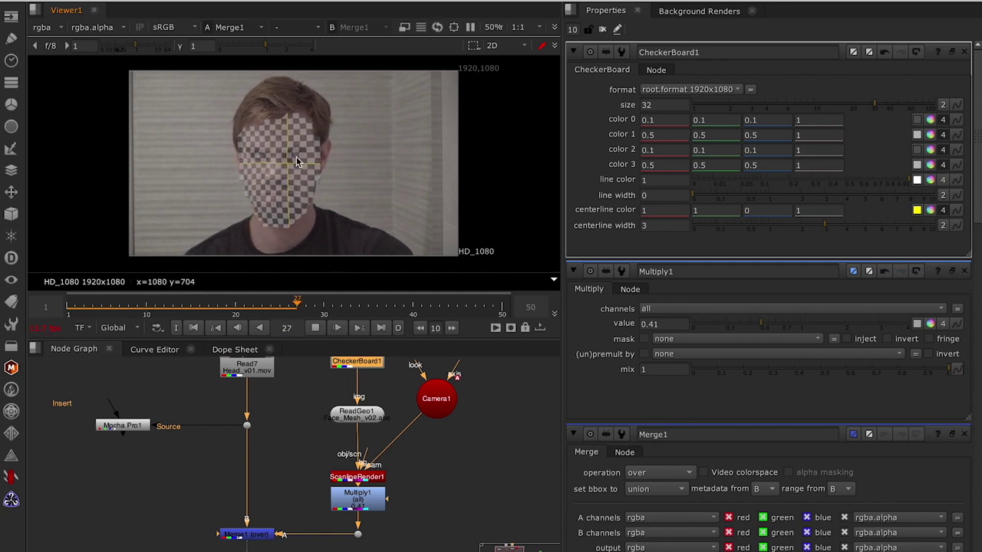
pyautogui.click(603, 29)
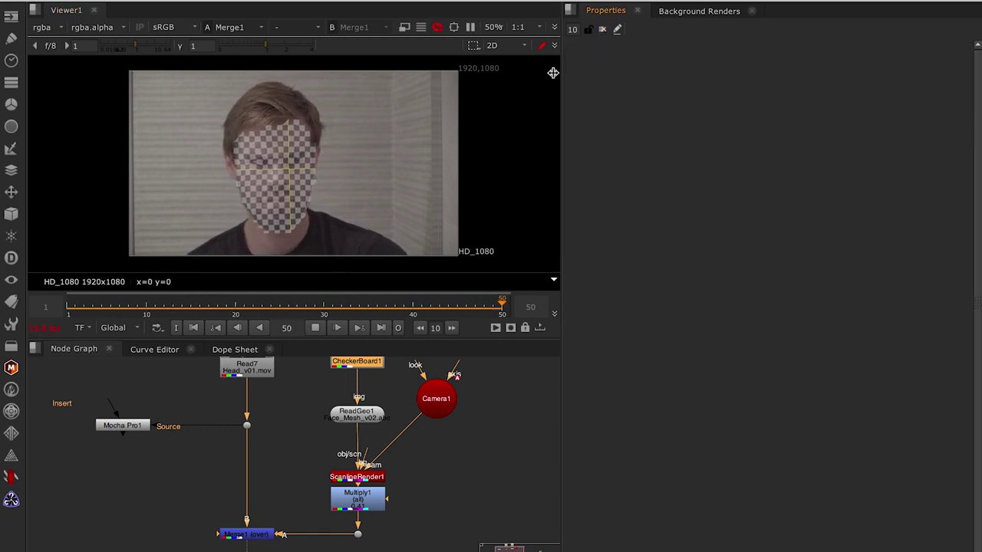
pyautogui.click(315, 327)
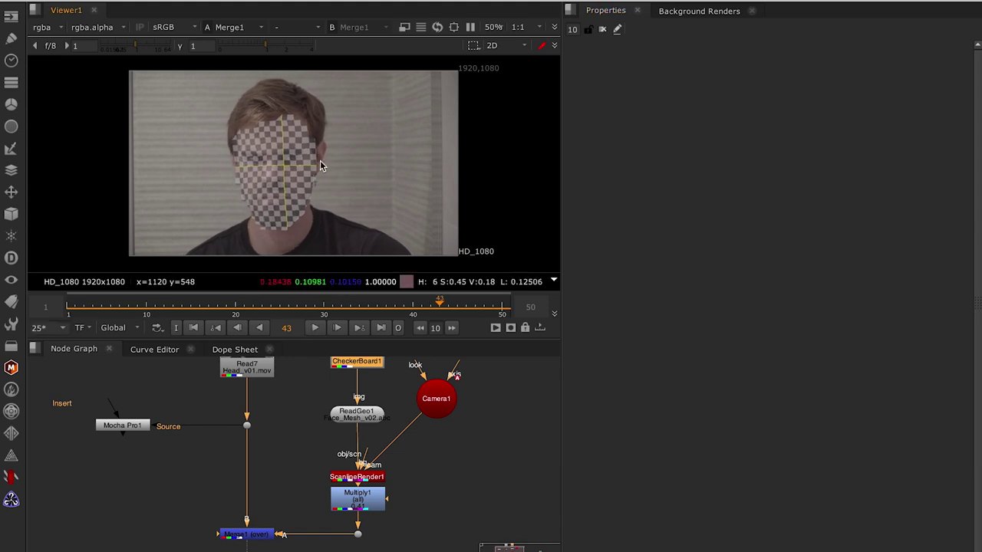
# Step: Examine Camera1 and the face mesh in the 3D view while scrubbing the timeline, and return to the 2D view
pyautogui.press('Tab')
pyautogui.click(282, 154)
pyautogui.scroll(4, 351, 172)
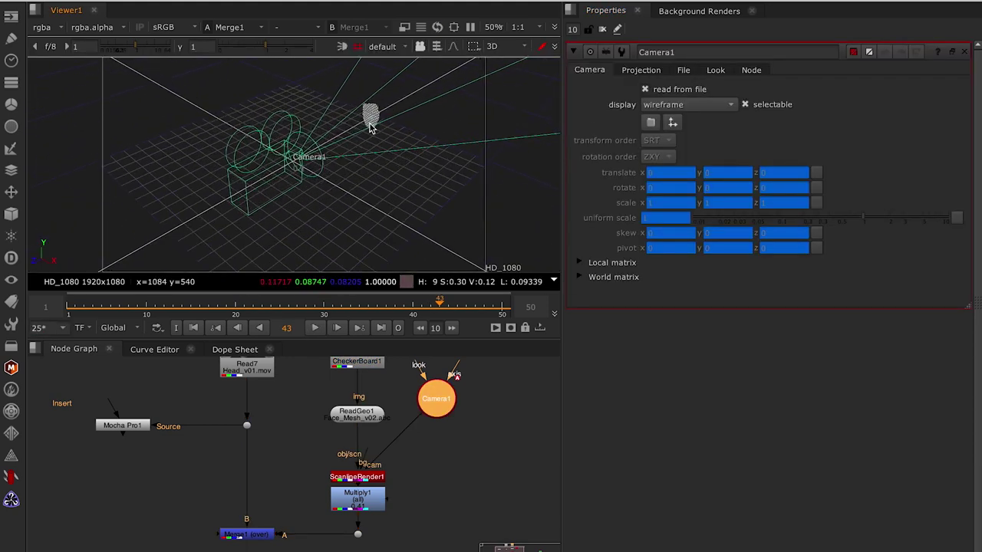
pyautogui.click(395, 201)
pyautogui.moveTo(247, 305); pyautogui.dragTo(333, 302)
pyautogui.press('Tab')
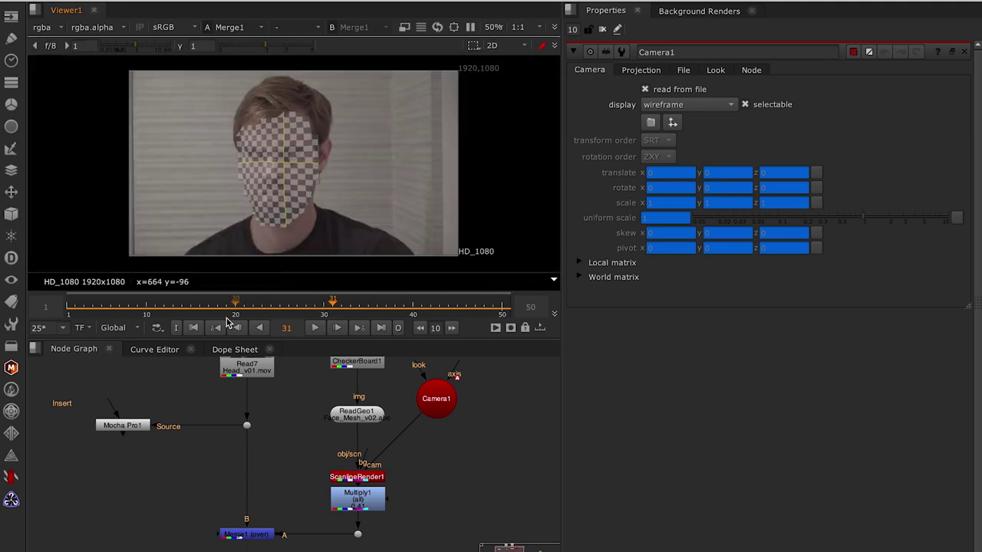
# Step: Play the checkerboard overlay from frame 1 to check how it sticks to the face
pyautogui.click(197, 328)
pyautogui.click(315, 329)
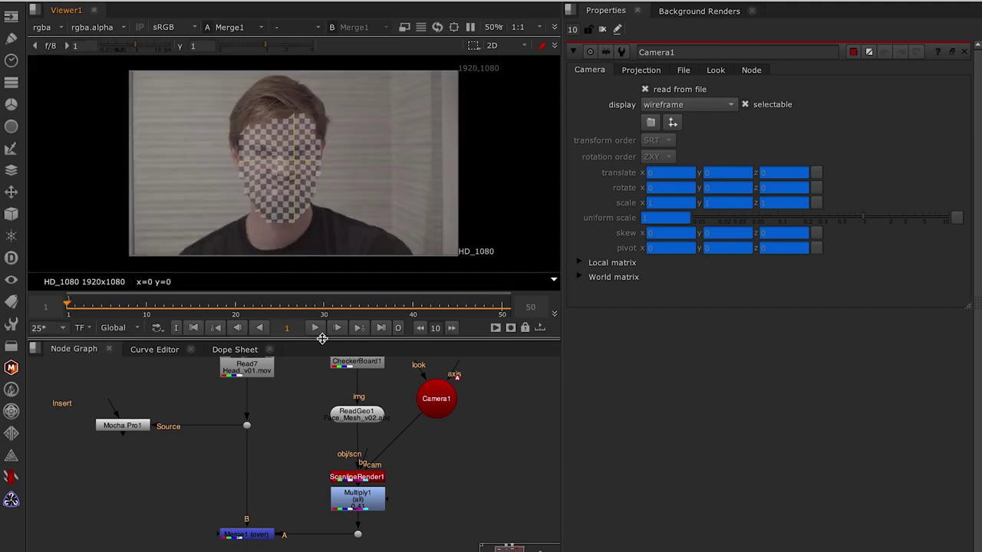
pyautogui.click(316, 328)
# Step: Spread out the node graph vertically, lowering the mesh, camera, render and merge nodes and raising Read7 with Mocha Pro1
pyautogui.scroll(-3, 280, 439)
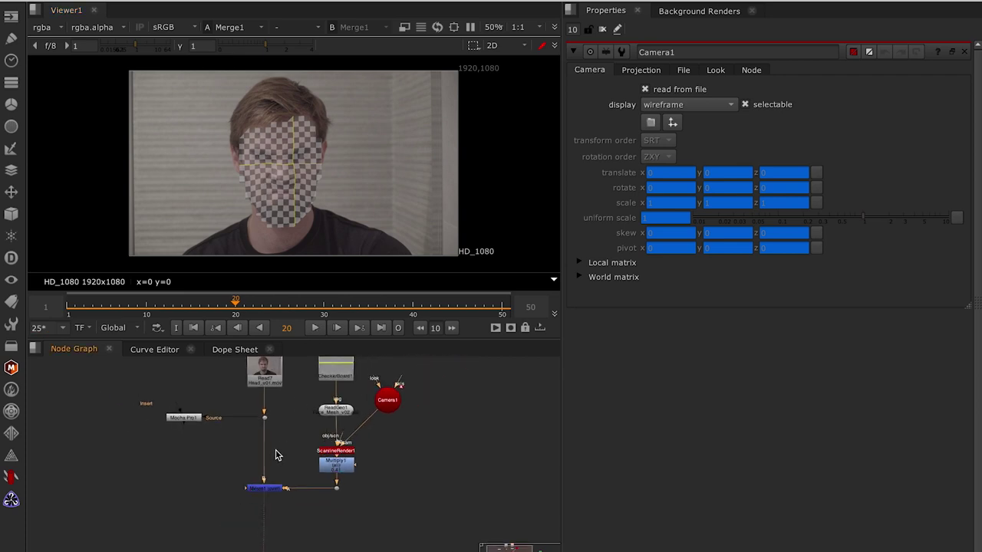
pyautogui.moveTo(322, 472); pyautogui.dragTo(322, 396)
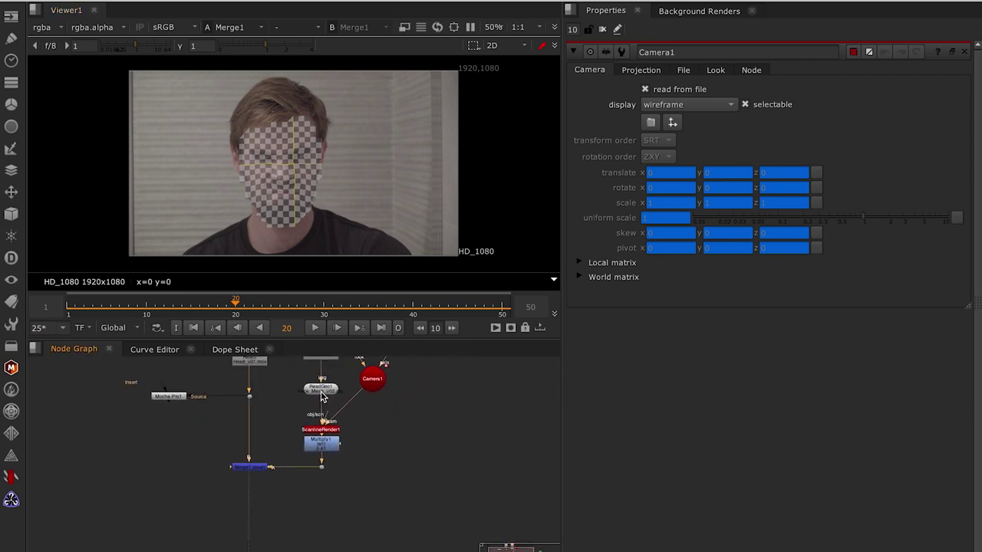
pyautogui.moveTo(407, 401); pyautogui.dragTo(226, 505)
pyautogui.moveTo(332, 429); pyautogui.dragTo(329, 475)
pyautogui.moveTo(393, 403); pyautogui.dragTo(376, 457)
pyautogui.moveTo(391, 388); pyautogui.dragTo(274, 510)
pyautogui.moveTo(305, 480); pyautogui.dragTo(306, 511)
pyautogui.moveTo(338, 461); pyautogui.dragTo(360, 456)
pyautogui.click(430, 387)
pyautogui.moveTo(276, 381); pyautogui.dragTo(125, 495)
pyautogui.moveTo(168, 455); pyautogui.dragTo(169, 430)
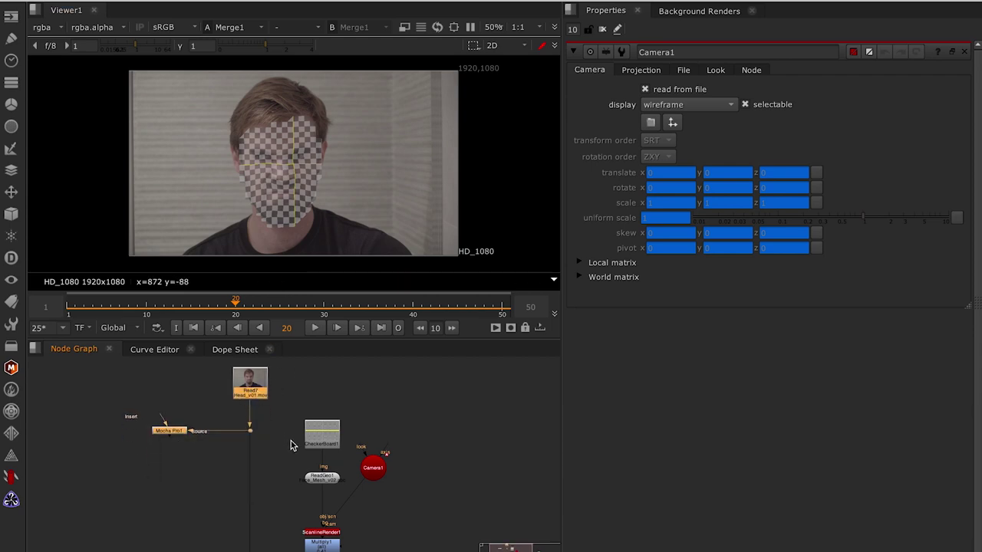
# Step: Lower Camera1 beside the render branch and insert a Project3D node between CheckerBoard1 and ReadGeo1
pyautogui.scroll(3, 292, 444)
pyautogui.moveTo(383, 390); pyautogui.dragTo(373, 425)
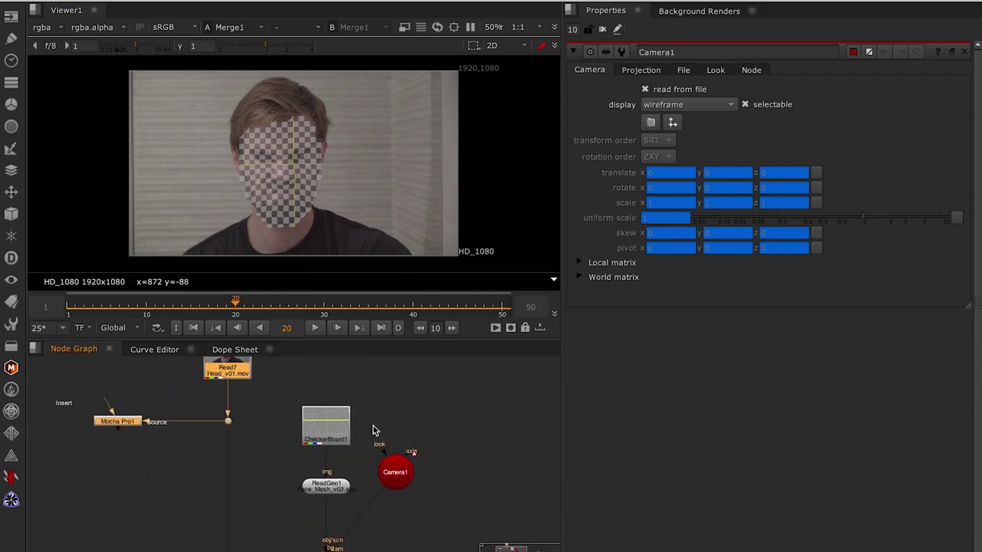
pyautogui.scroll(-3, 441, 448)
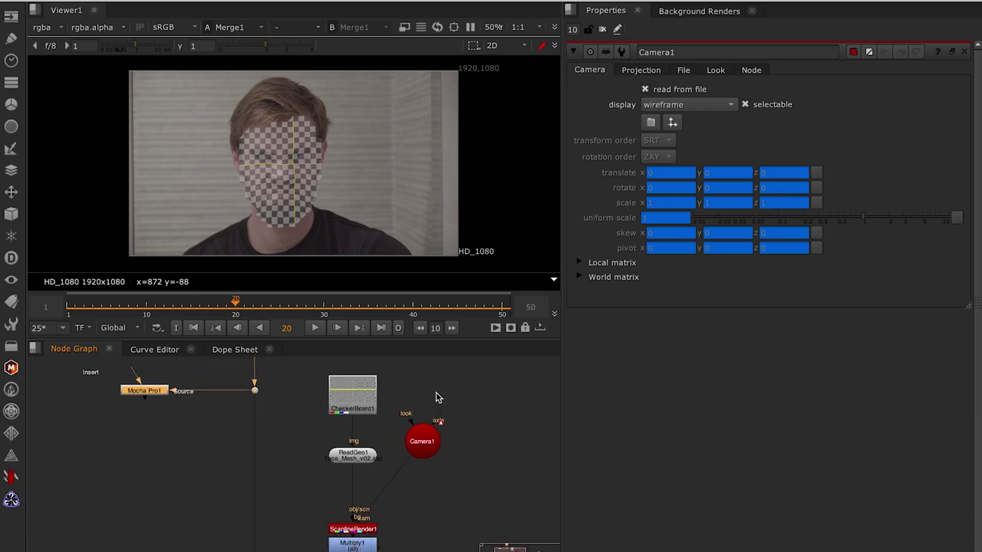
pyautogui.moveTo(421, 422); pyautogui.dragTo(435, 481)
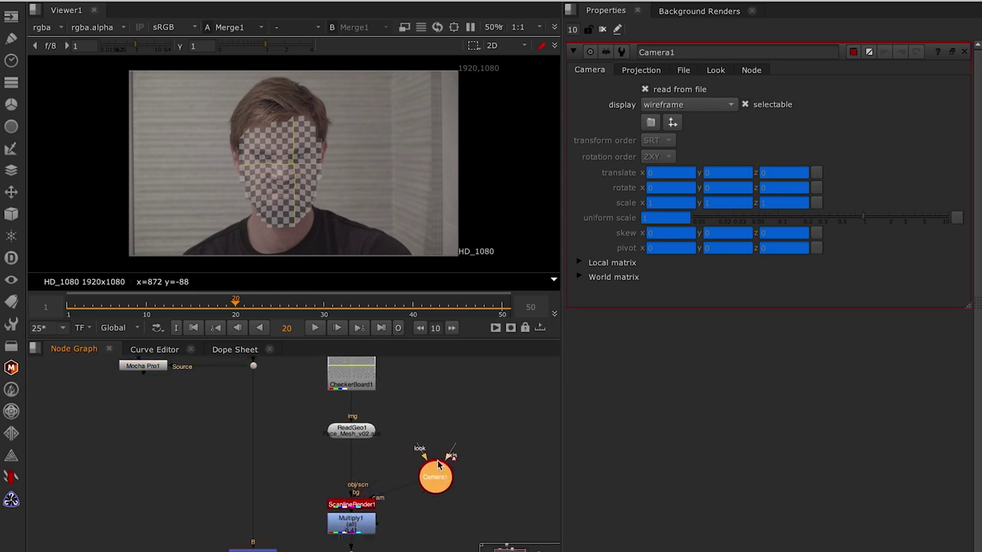
pyautogui.moveTo(410, 445); pyautogui.dragTo(409, 482)
pyautogui.moveTo(368, 411); pyautogui.dragTo(368, 399)
pyautogui.press('Tab')
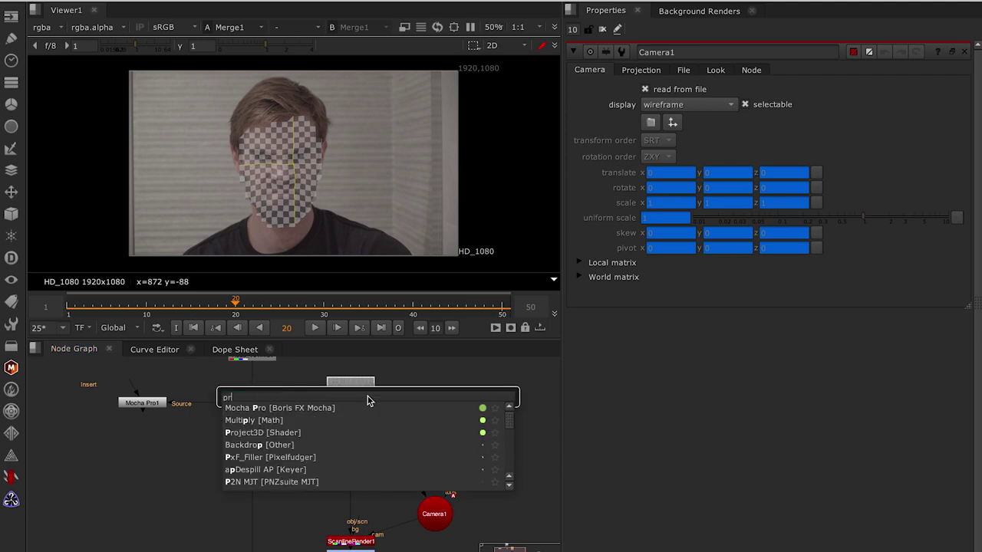
pyautogui.write('proje')
pyautogui.press('Return')
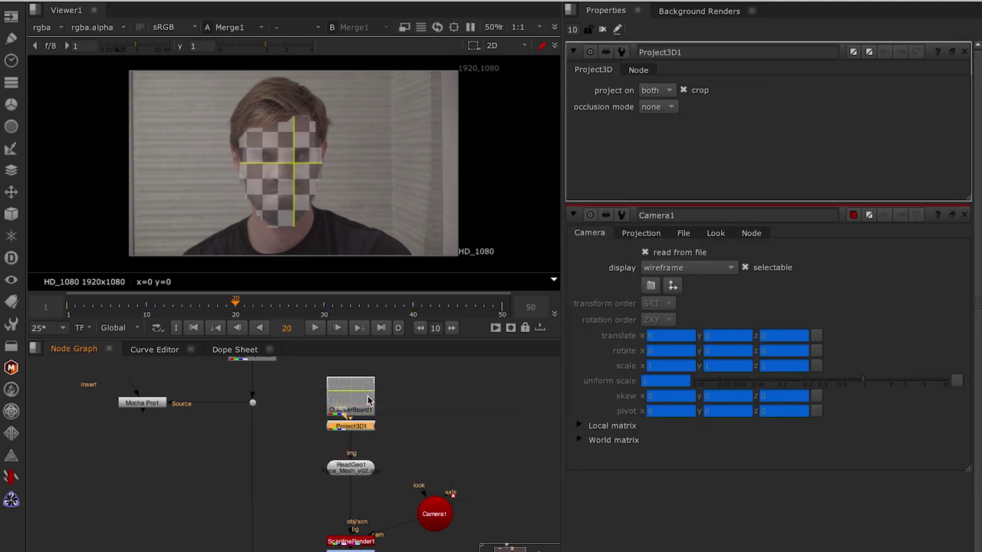
# Step: Delete CheckerBoard1 and connect Project3D1 to the Head_v01.mov Dot and Camera1
pyautogui.click(361, 414)
pyautogui.press('Delete')
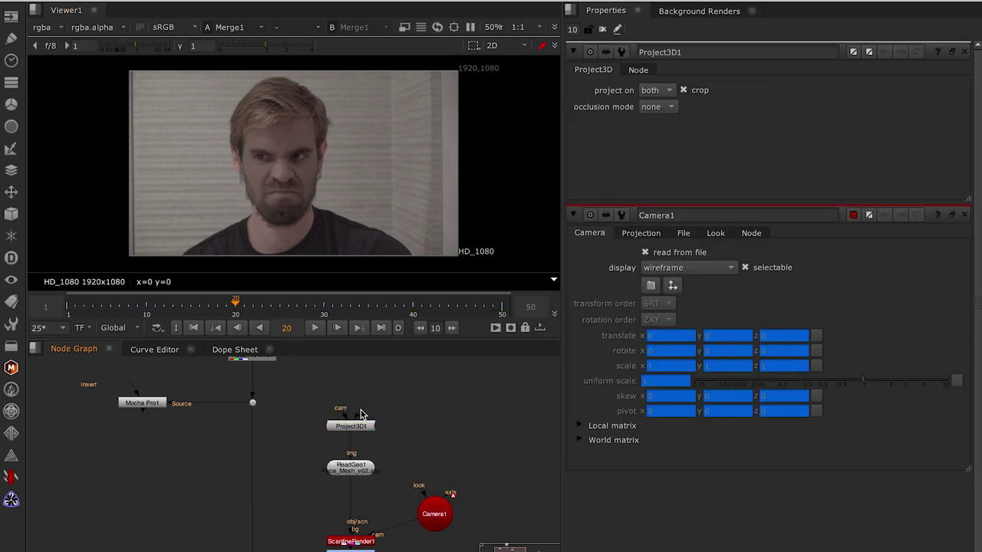
pyautogui.moveTo(425, 507); pyautogui.dragTo(409, 404)
pyautogui.moveTo(351, 416); pyautogui.dragTo(446, 395)
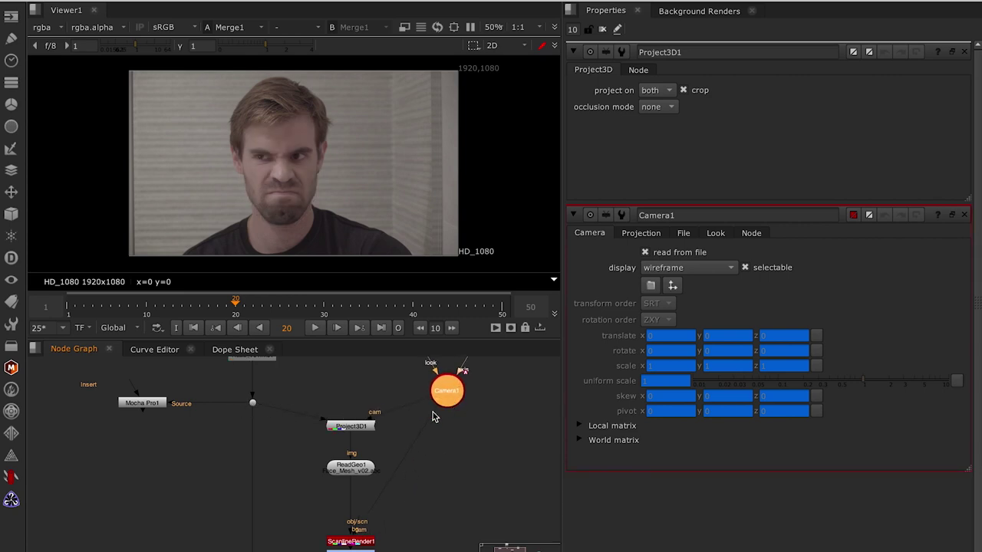
# Step: Route the Camera1 connection to ScanlineRender1 through a Dot, level Camera1 with Project3D1, and go to frame 13
pyautogui.click(362, 541)
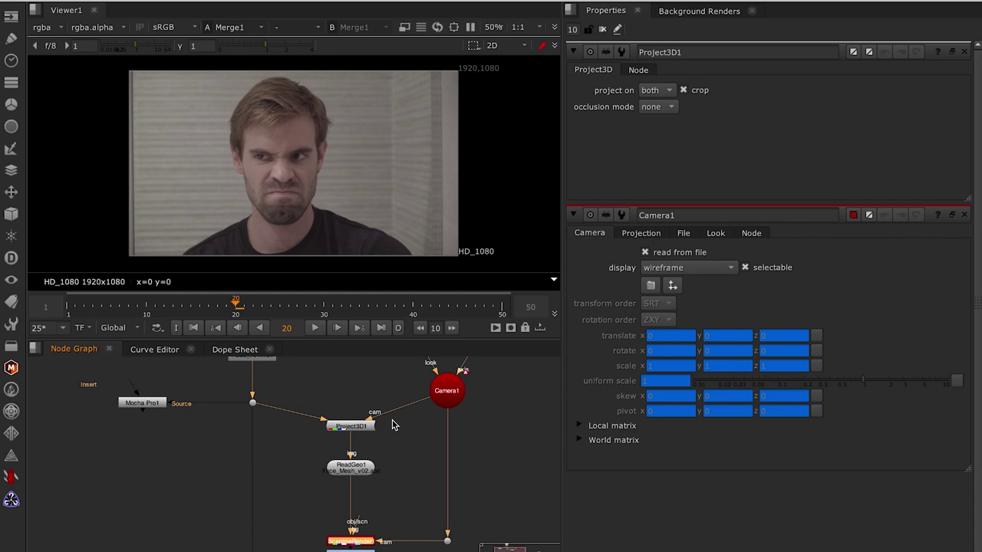
pyautogui.moveTo(441, 393); pyautogui.dragTo(442, 424)
pyautogui.moveTo(208, 309); pyautogui.dragTo(183, 308)
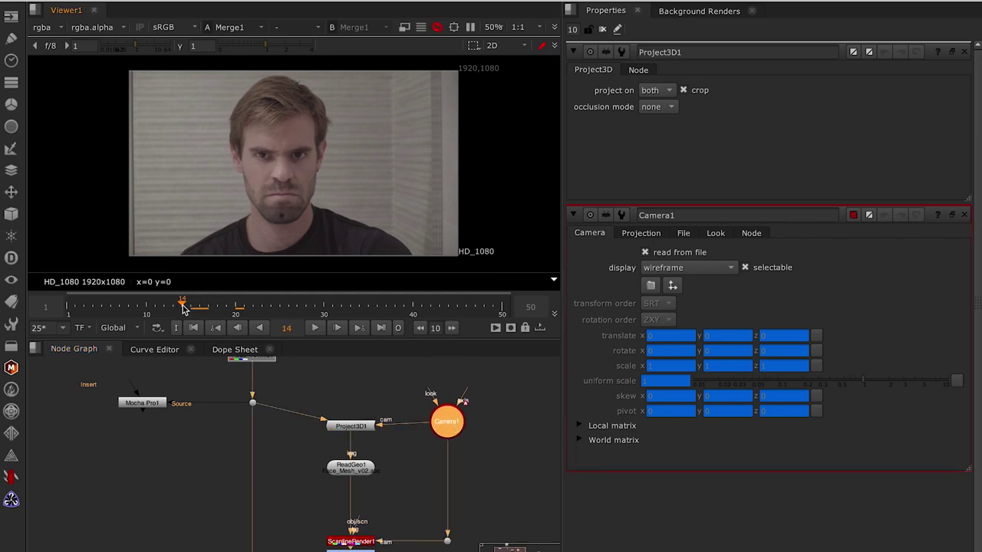
pyautogui.press('Tab')
pyautogui.write('aefill')
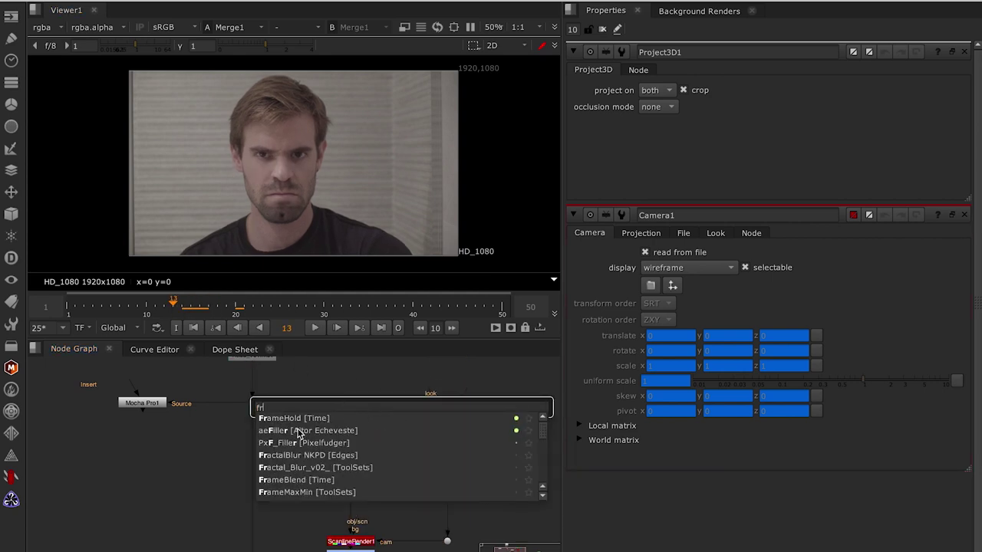
pyautogui.press('Return')
pyautogui.hotkey('ctrl', 'z')
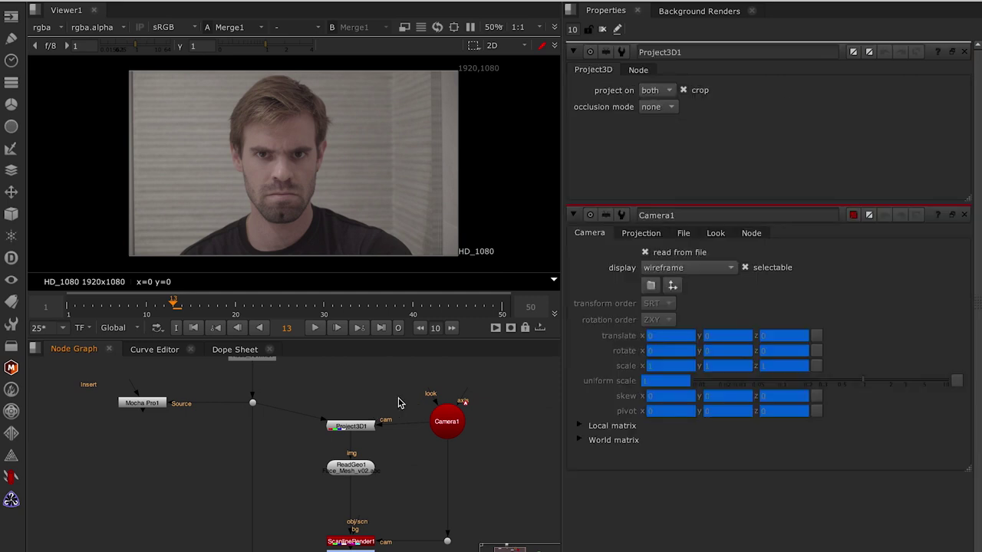
# Step: Add a FrameHold node at frame 13 and insert it between Camera1 and Project3D1
pyautogui.press('Tab')
pyautogui.write('fra')
pyautogui.press('Return')
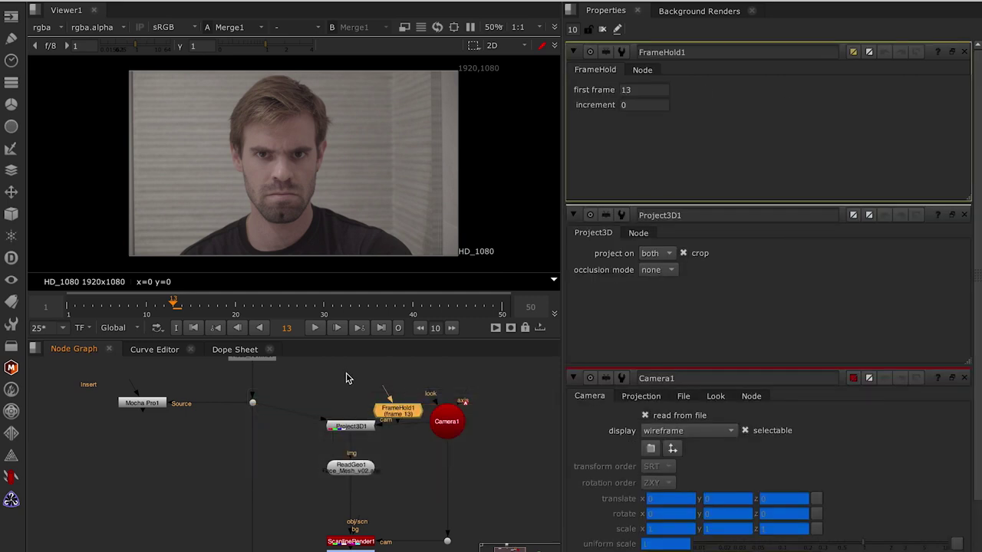
pyautogui.moveTo(406, 421); pyautogui.dragTo(453, 425)
pyautogui.moveTo(424, 468); pyautogui.dragTo(447, 405)
# Step: View the ScanlineRender1 output and delete the Multiply1 node below it
pyautogui.click(381, 482)
pyautogui.press('1')
pyautogui.click(373, 500)
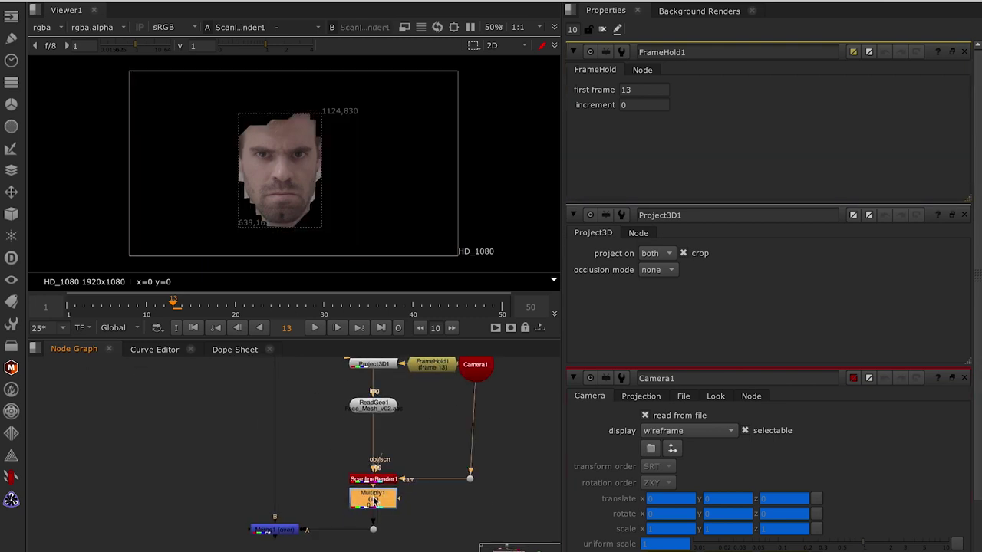
pyautogui.press('Delete')
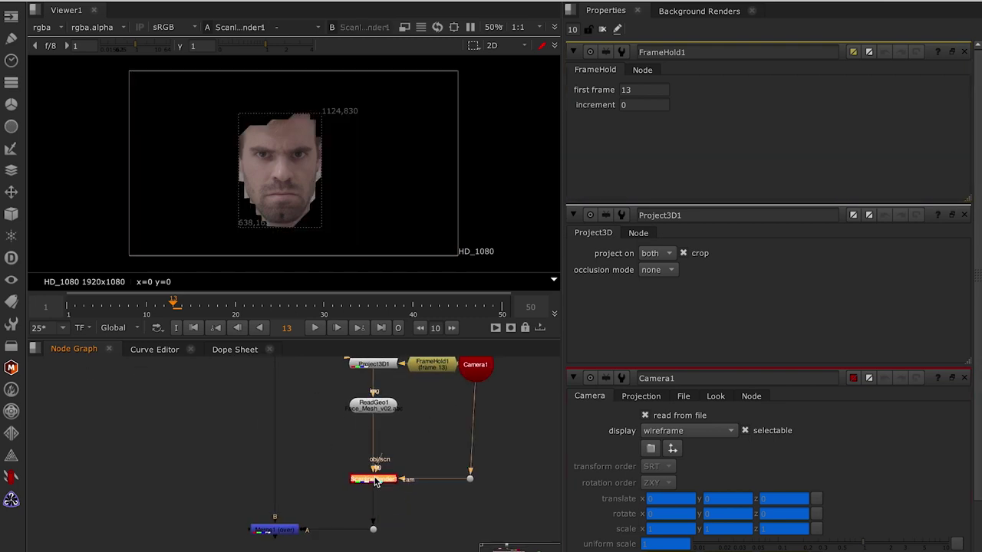
# Step: Set ScanlineRender1's projection mode to uv and play back the projected face
pyautogui.doubleClick(375, 481)
pyautogui.click(697, 171)
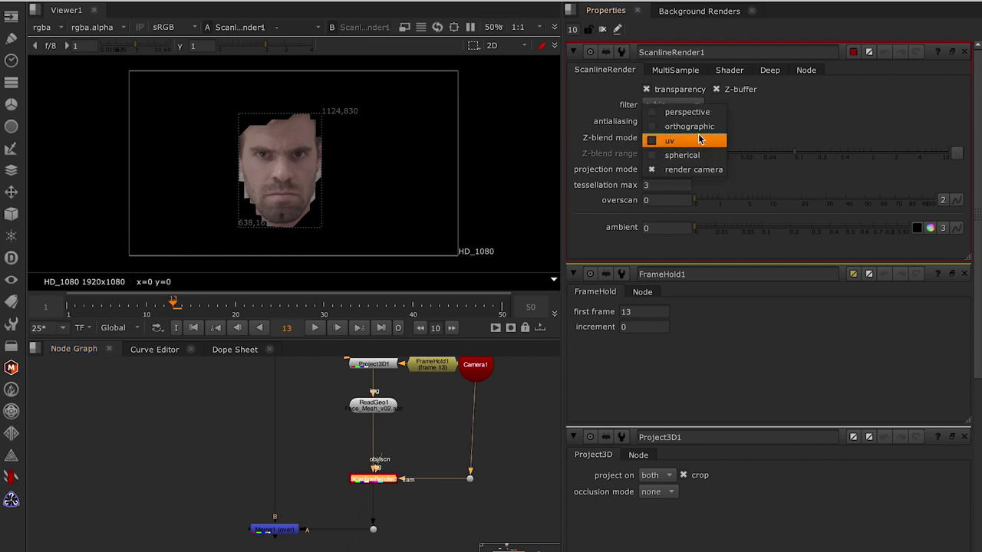
pyautogui.click(693, 142)
pyautogui.click(314, 327)
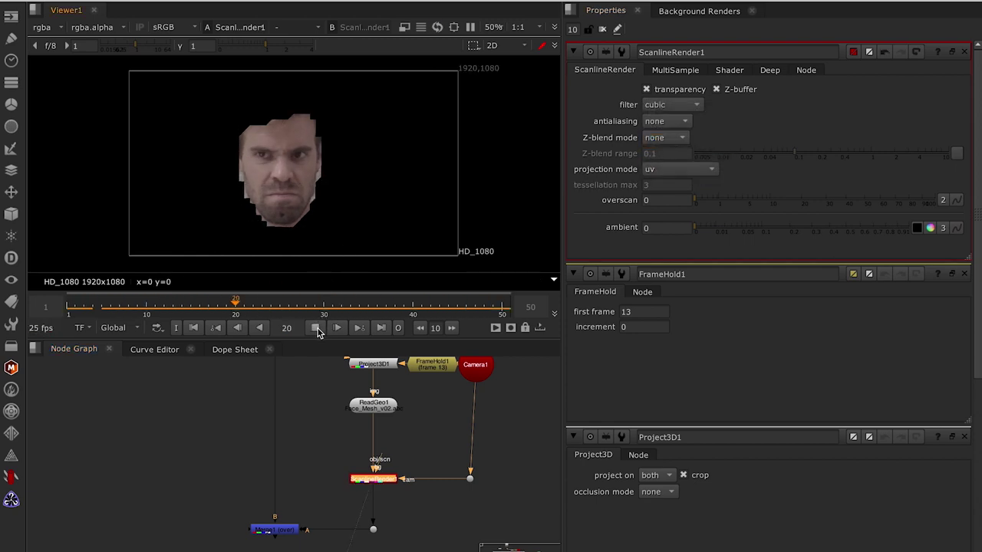
pyautogui.click(315, 327)
# Step: Move Merge1 and its Dot farther below ScanlineRender1 to make room, and fit the whole node graph in view
pyautogui.moveTo(311, 421); pyautogui.dragTo(332, 367)
pyautogui.moveTo(438, 447); pyautogui.dragTo(254, 518)
pyautogui.moveTo(299, 447); pyautogui.dragTo(295, 513)
pyautogui.press('f')
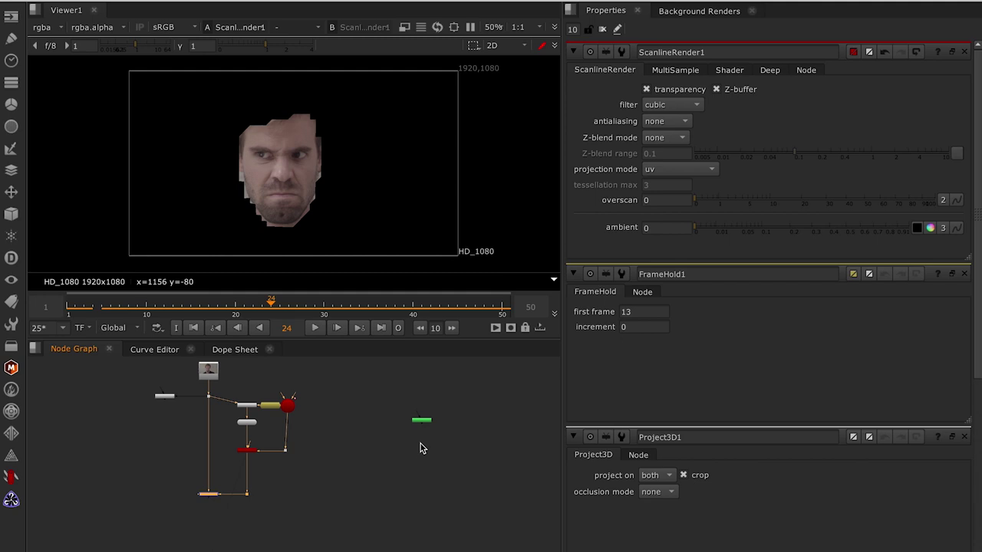
# Step: Insert the RotoPaint2 node directly below ScanlineRender1, ahead of the Dot to Merge1, and view its output
pyautogui.scroll(2, 238, 460)
pyautogui.click(254, 451)
pyautogui.moveTo(519, 400); pyautogui.dragTo(466, 416)
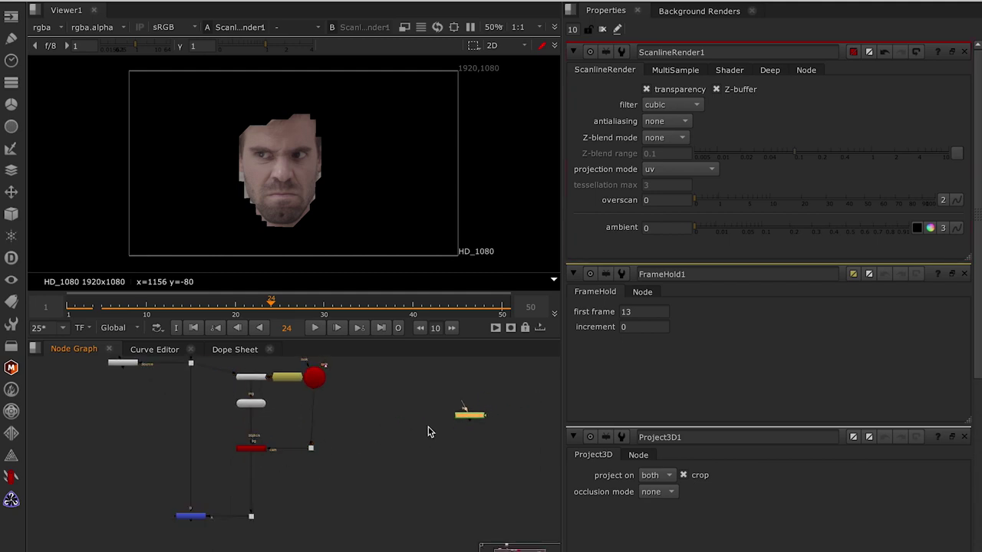
pyautogui.moveTo(253, 474); pyautogui.dragTo(250, 477)
pyautogui.press('1')
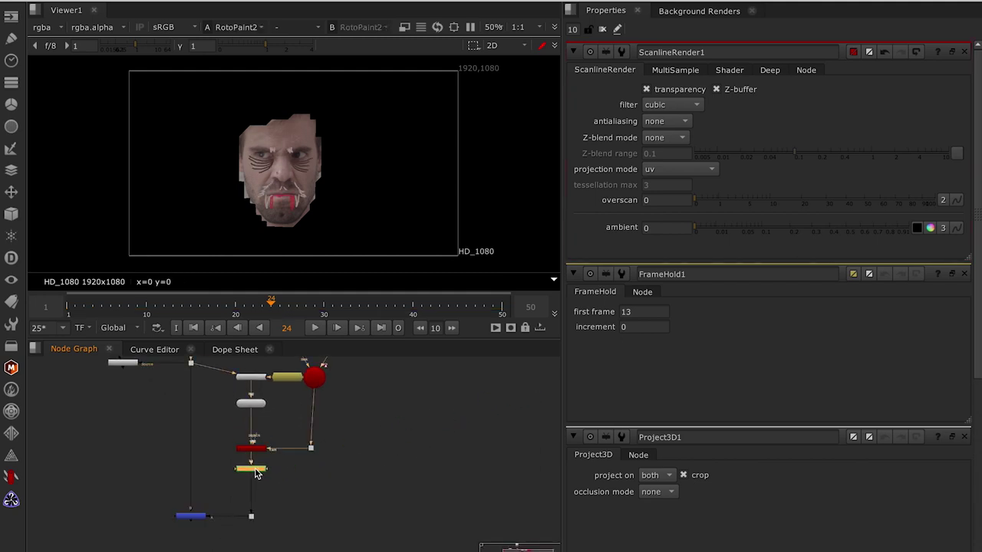
# Step: Inspect RotoPaint2's settings and painted strokes up close, close its properties and play back the painted face
pyautogui.doubleClick(256, 472)
pyautogui.scroll(5, 320, 197)
pyautogui.scroll(-2, 328, 156)
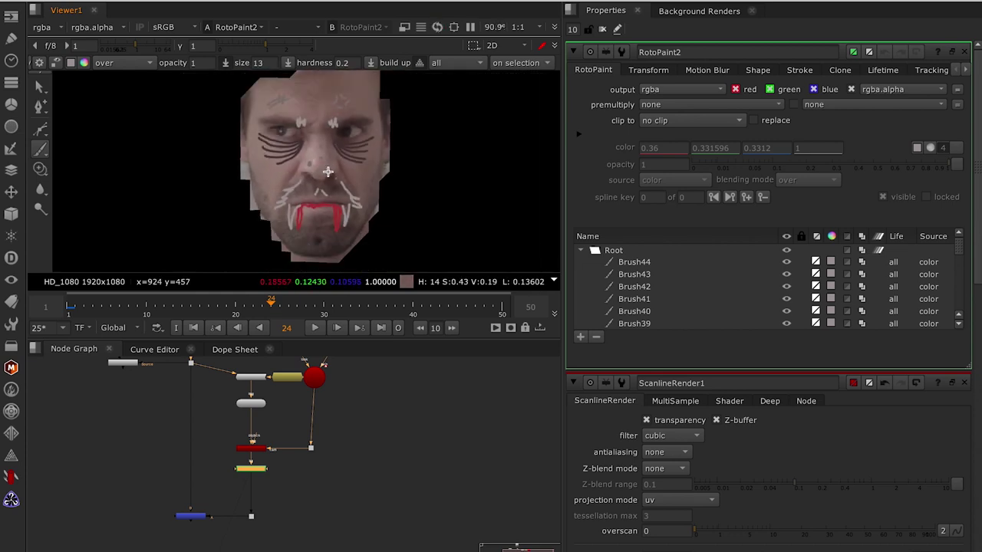
pyautogui.click(603, 29)
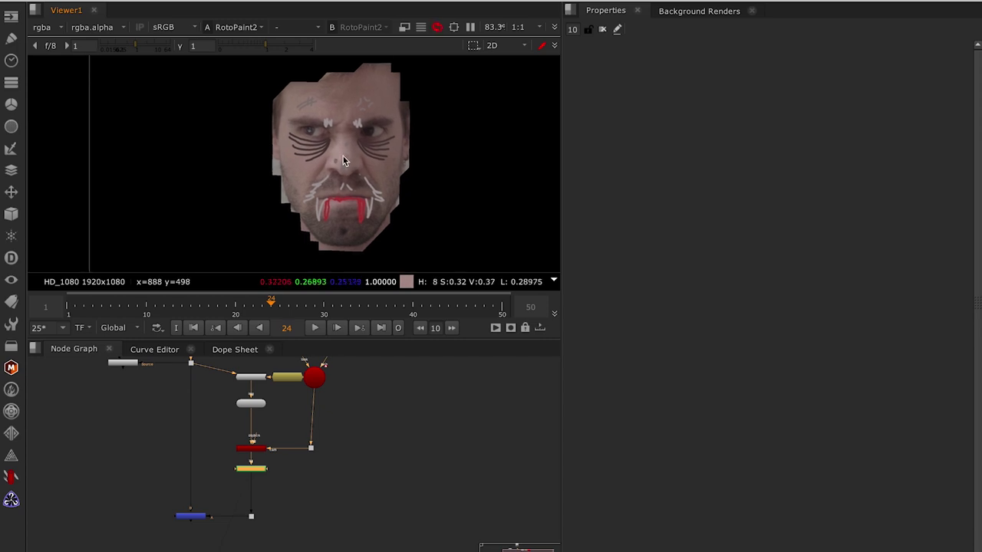
pyautogui.click(314, 327)
# Step: Duplicate the ReadGeo1 face mesh node and place the copy directly below RotoPaint2 so the painted texture feeds its img input
pyautogui.scroll(2, 277, 452)
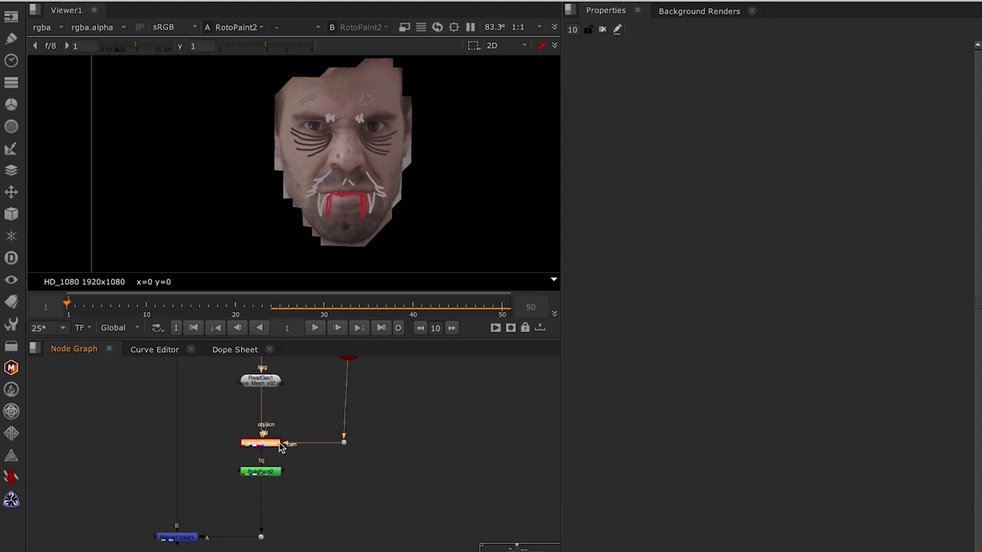
pyautogui.click(273, 381)
pyautogui.click(262, 473)
pyautogui.hotkey('ctrl', 'v')
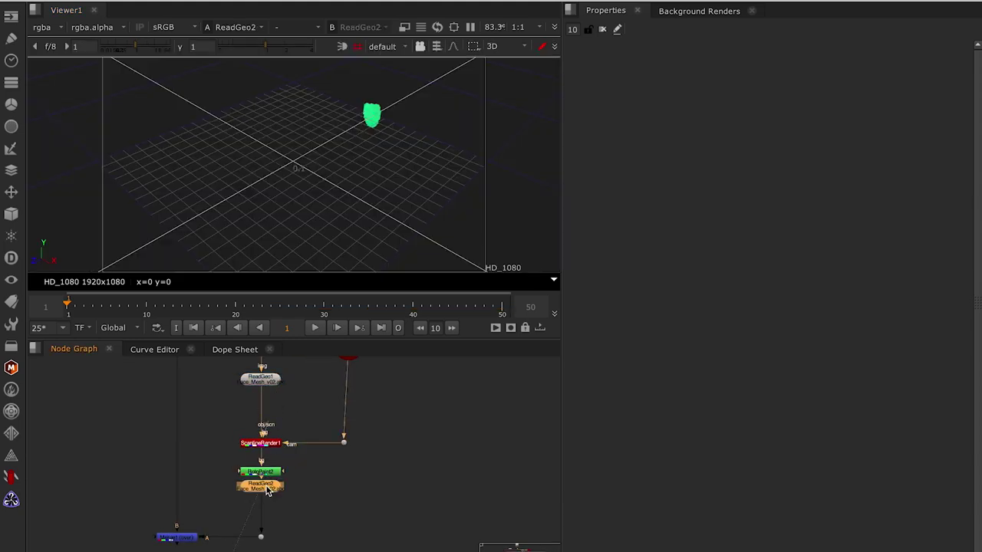
pyautogui.moveTo(274, 461); pyautogui.dragTo(278, 448)
# Step: Duplicate ScanlineRender1 below the copied ReadGeo node and route its cam input from Camera1's line through an added Dot
pyautogui.click(271, 431)
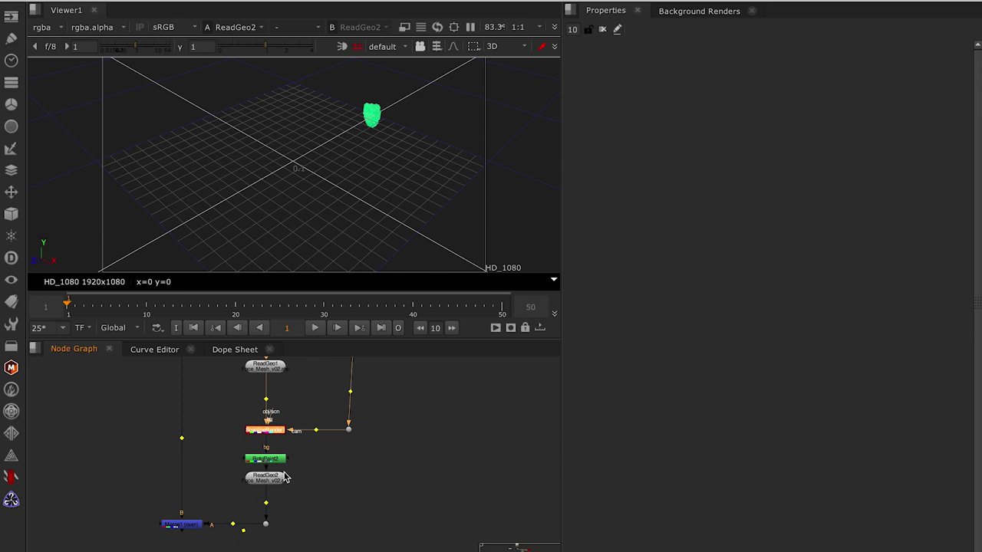
pyautogui.click(273, 480)
pyautogui.hotkey('ctrl', 'v')
pyautogui.moveTo(323, 486); pyautogui.dragTo(347, 431)
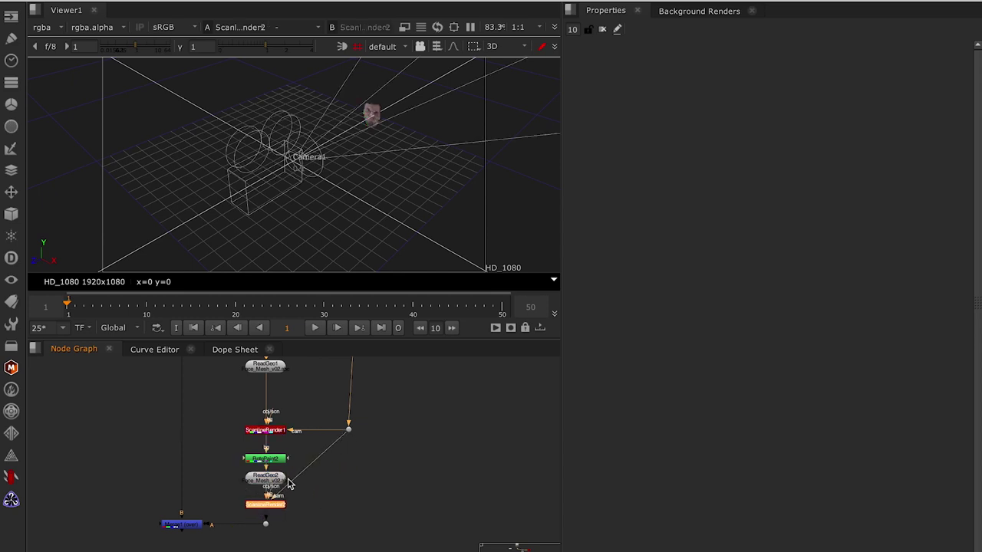
pyautogui.moveTo(268, 509); pyautogui.dragTo(268, 506)
# Step: Set ScanlineRender2's projection mode to render camera
pyautogui.doubleClick(268, 507)
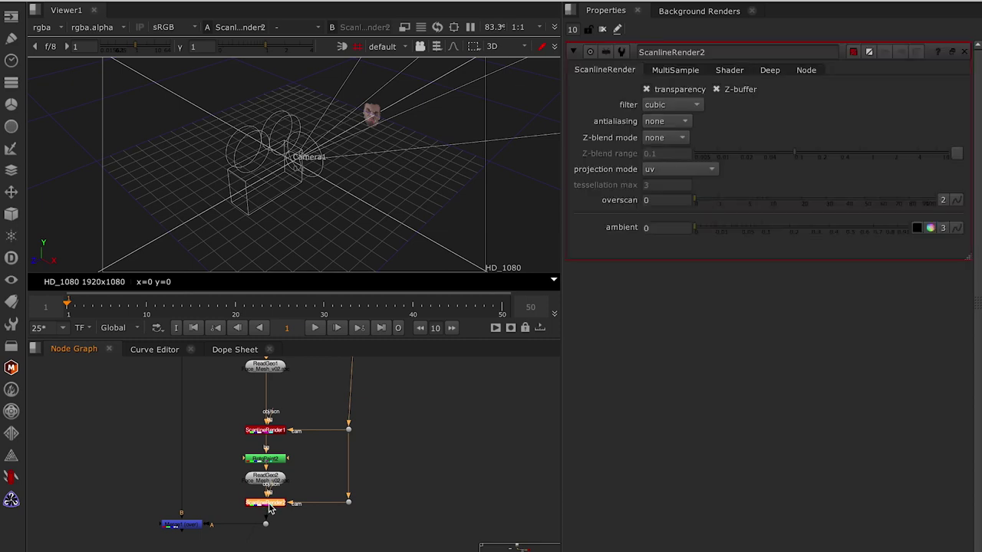
pyautogui.click(685, 170)
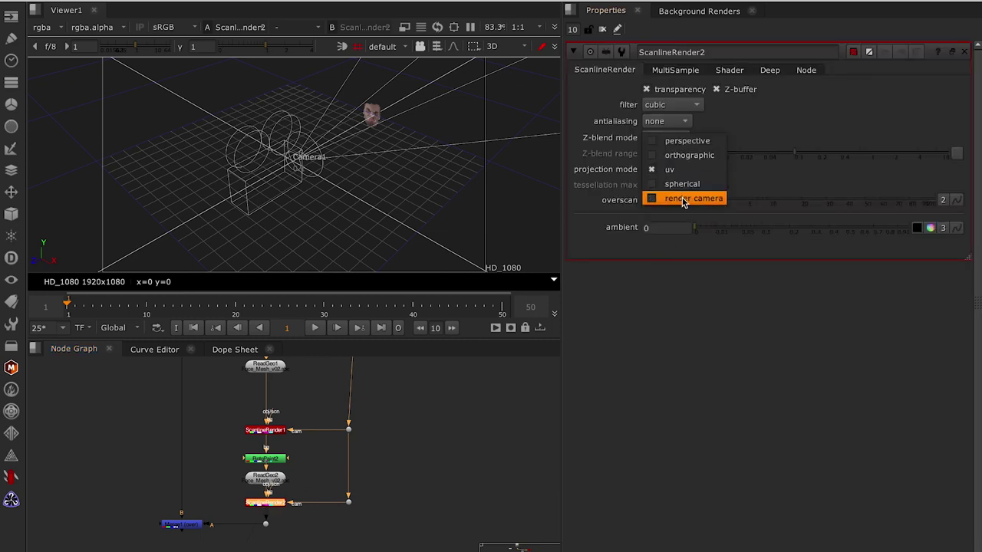
pyautogui.click(679, 197)
# Step: Inspect the painted face mesh in the 3D view while moving through the timeline to frame 40
pyautogui.scroll(10, 387, 168)
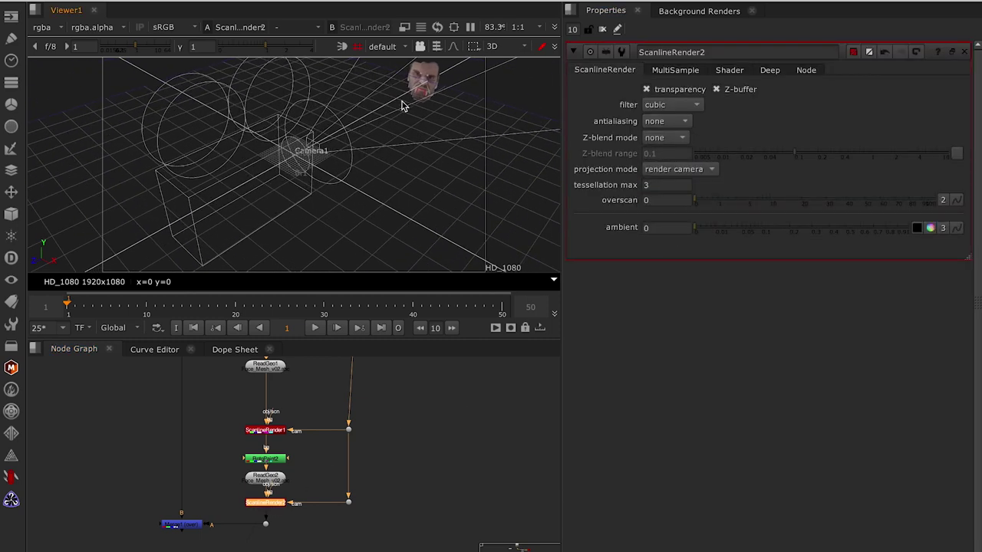
pyautogui.moveTo(413, 115); pyautogui.dragTo(366, 152)
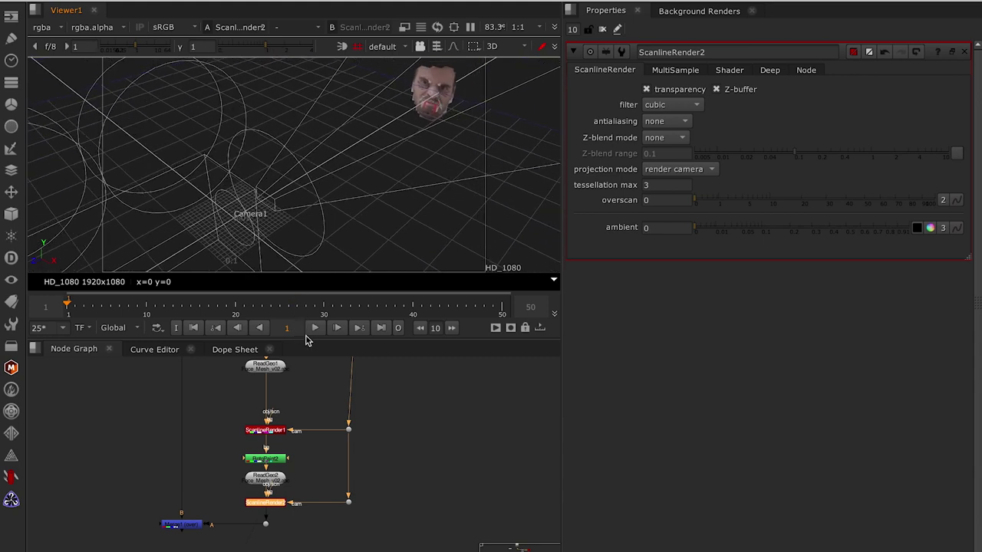
pyautogui.click(317, 329)
pyautogui.moveTo(327, 306); pyautogui.dragTo(394, 309)
pyautogui.click(413, 308)
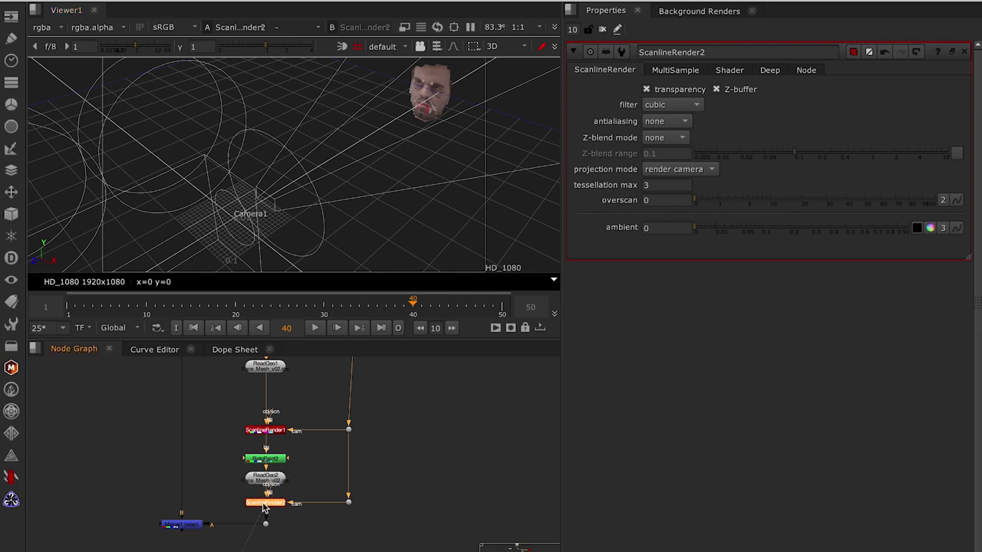
# Step: Switch the viewer to 2D, fit the ScanlineRender2 result in view and check it at frame 13
pyautogui.press('Tab')
pyautogui.press('f')
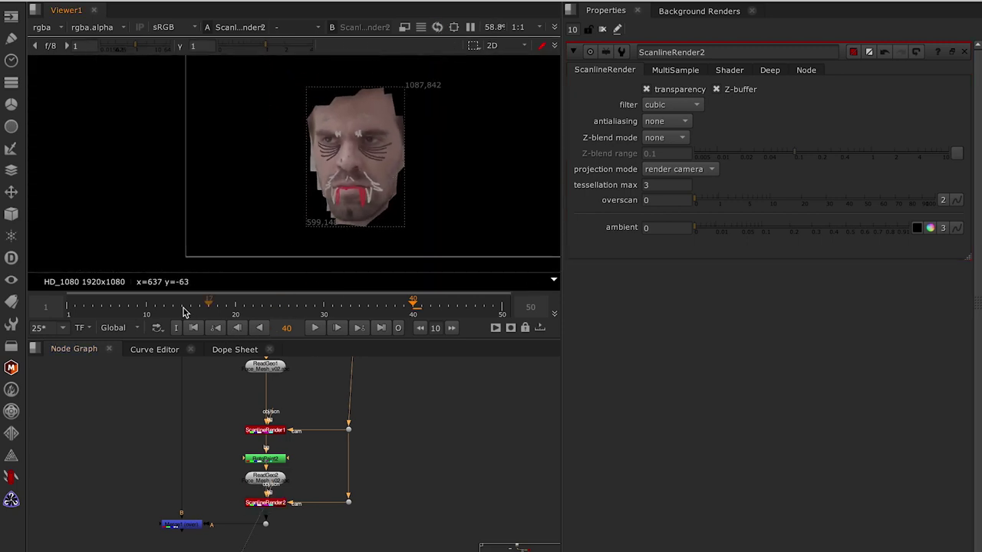
pyautogui.moveTo(181, 309); pyautogui.dragTo(177, 308)
# Step: Compare the Merge1 composite with the original footage at the Dot below the source clip
pyautogui.moveTo(248, 401); pyautogui.dragTo(248, 427)
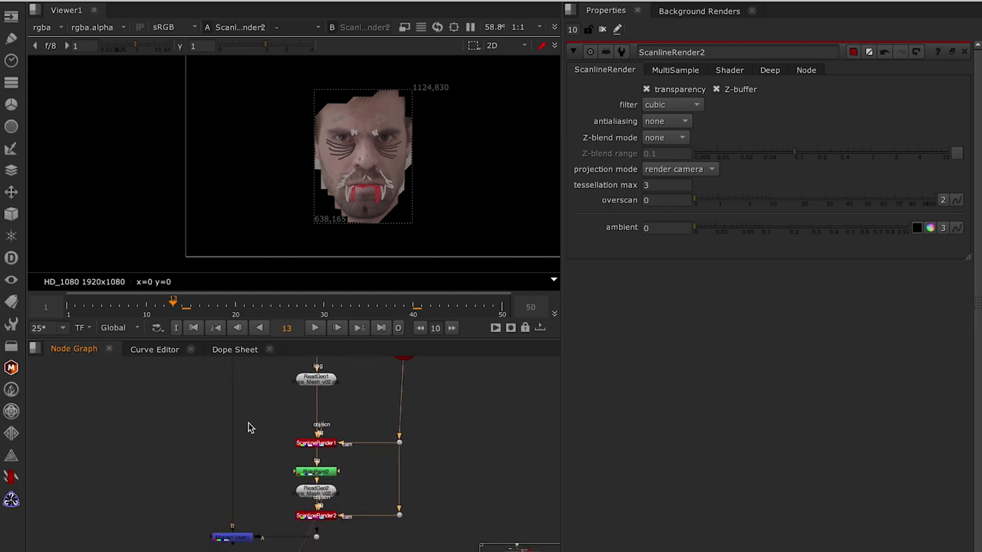
pyautogui.click(235, 541)
pyautogui.press('1')
pyautogui.moveTo(218, 466); pyautogui.dragTo(193, 534)
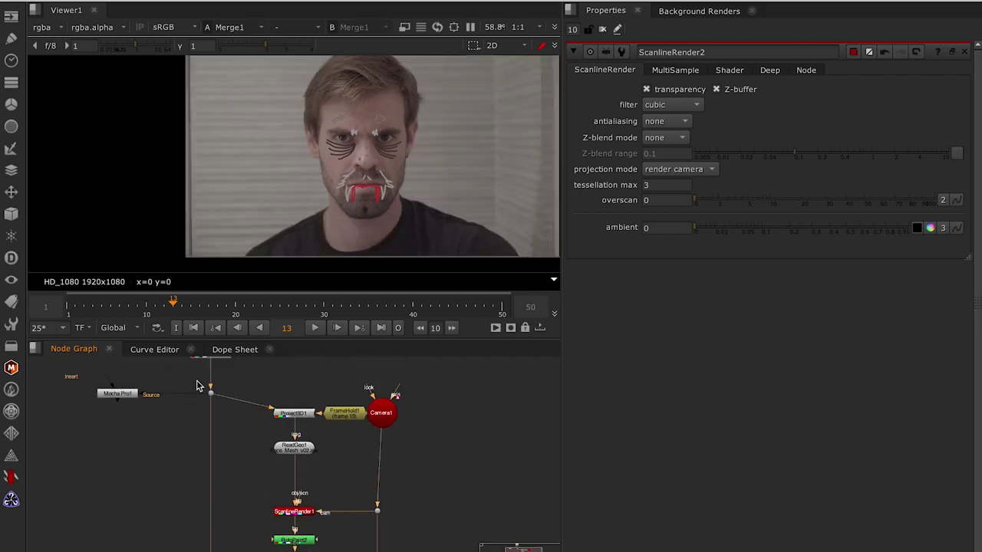
pyautogui.click(209, 388)
pyautogui.press('1')
# Step: Compare ScanlineRender2's rendered face with the final Merge1 composite in the viewer
pyautogui.moveTo(253, 536); pyautogui.dragTo(276, 447)
pyautogui.click(322, 423)
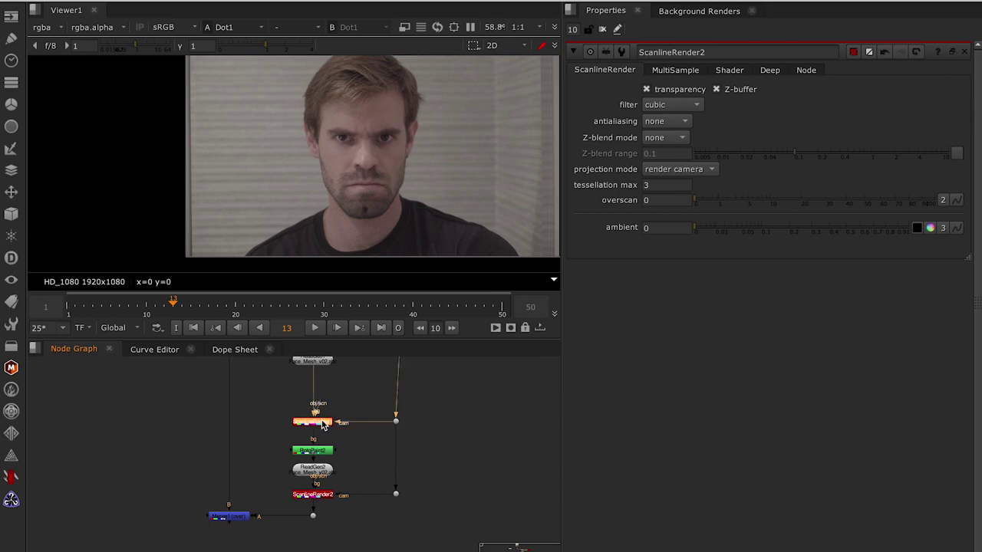
pyautogui.click(303, 498)
pyautogui.press('1')
pyautogui.click(325, 455)
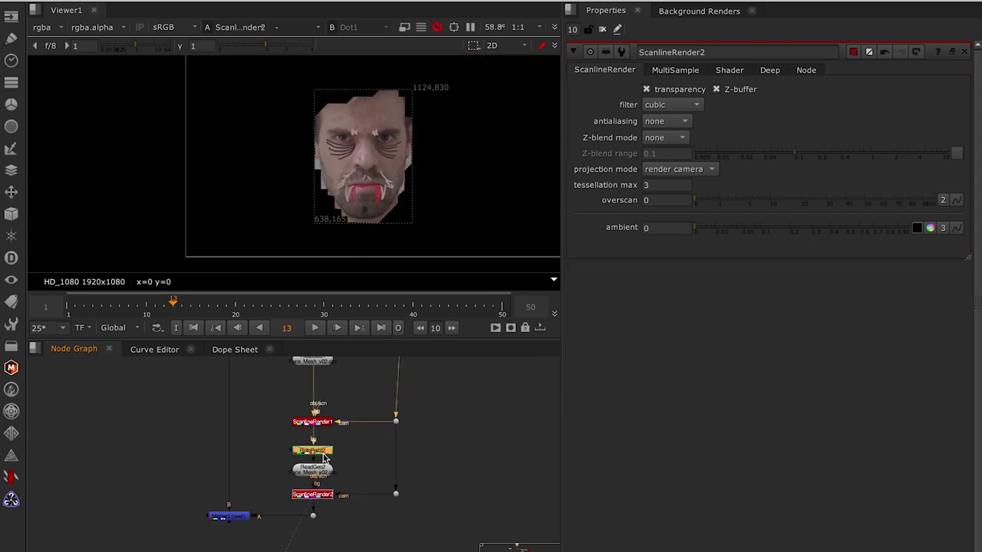
pyautogui.click(230, 517)
pyautogui.press('1')
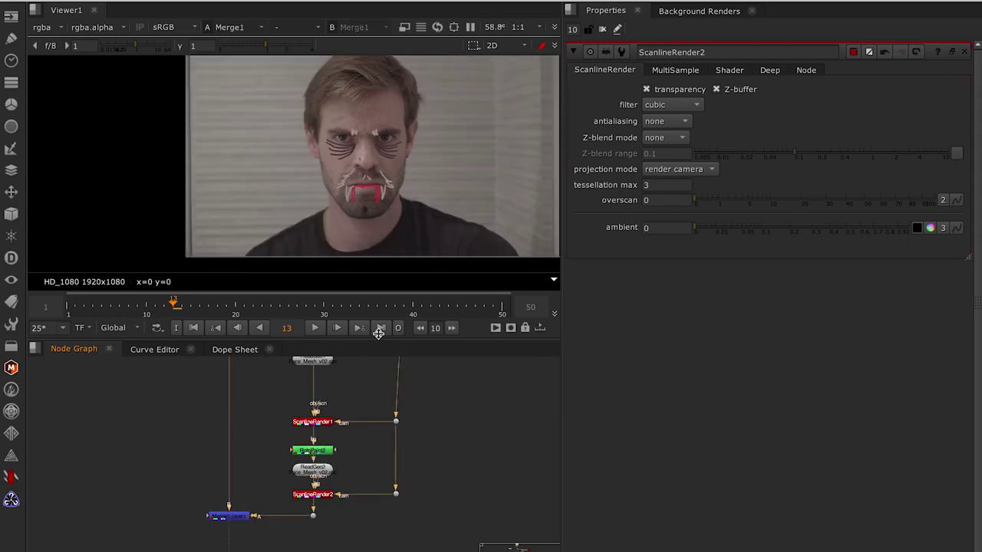
# Step: Close the open node properties, play back the Merge1 composite and scrub to frame 10
pyautogui.click(602, 29)
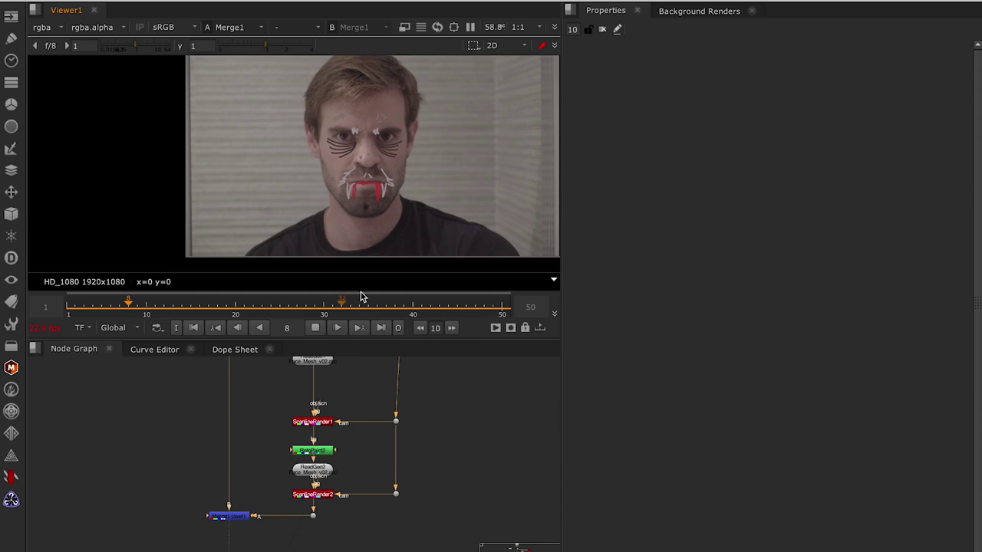
pyautogui.click(315, 328)
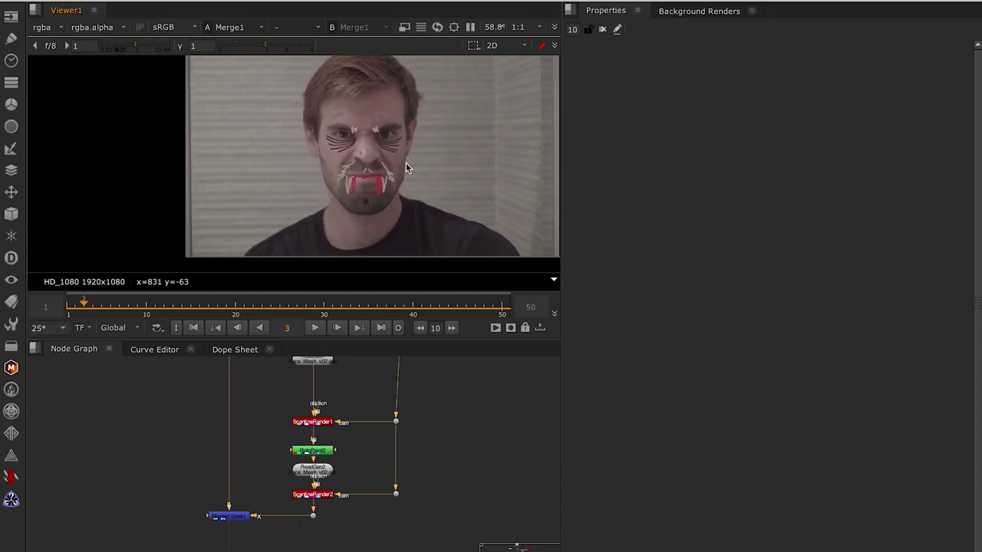
pyautogui.moveTo(305, 315); pyautogui.dragTo(146, 307)
# Step: Examine the node chain from ScanlineRender1 through RotoPaint2 and ReadGeo2 to ScanlineRender2 and Merge1
pyautogui.moveTo(338, 484); pyautogui.dragTo(353, 397)
pyautogui.moveTo(388, 424); pyautogui.dragTo(247, 453)
pyautogui.moveTo(295, 427); pyautogui.dragTo(263, 482)
pyautogui.click(283, 454)
pyautogui.scroll(-2, 272, 445)
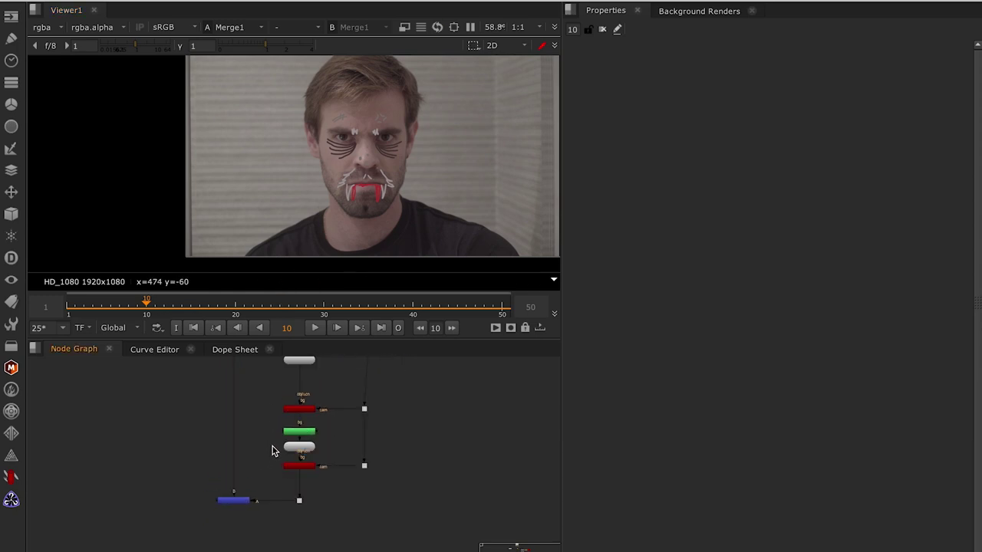
pyautogui.moveTo(279, 443); pyautogui.dragTo(281, 489)
pyautogui.scroll(3, 269, 469)
pyautogui.moveTo(283, 431); pyautogui.dragTo(297, 406)
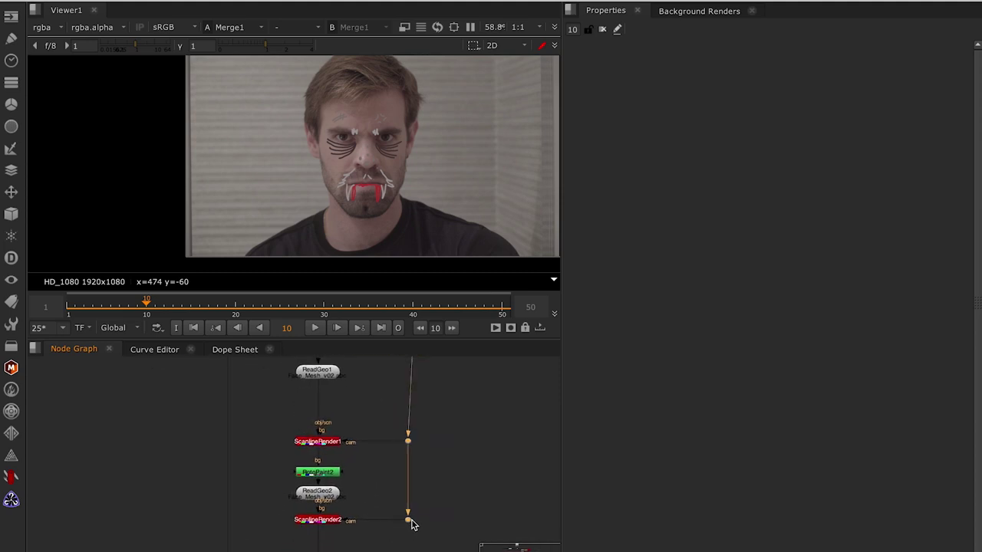
# Step: Set RotoPaint2's premultiply option to rgba to isolate the paint strokes from the face
pyautogui.press('m')
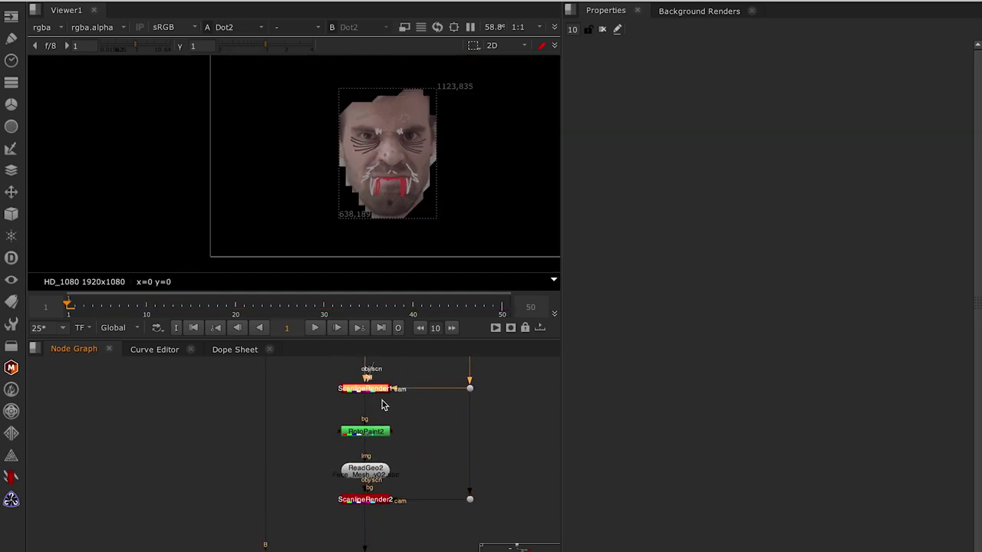
pyautogui.scroll(2, 415, 413)
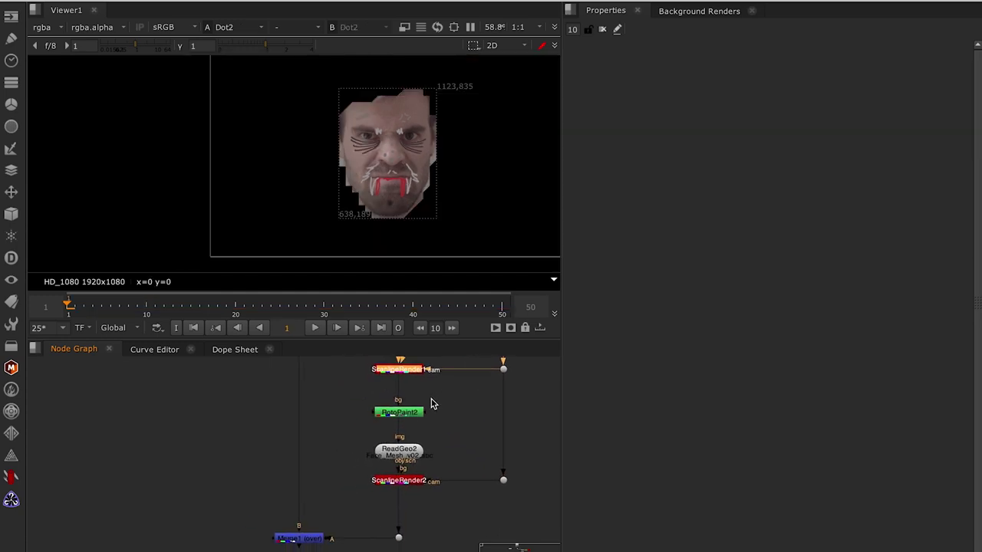
pyautogui.click(388, 432)
pyautogui.doubleClick(387, 432)
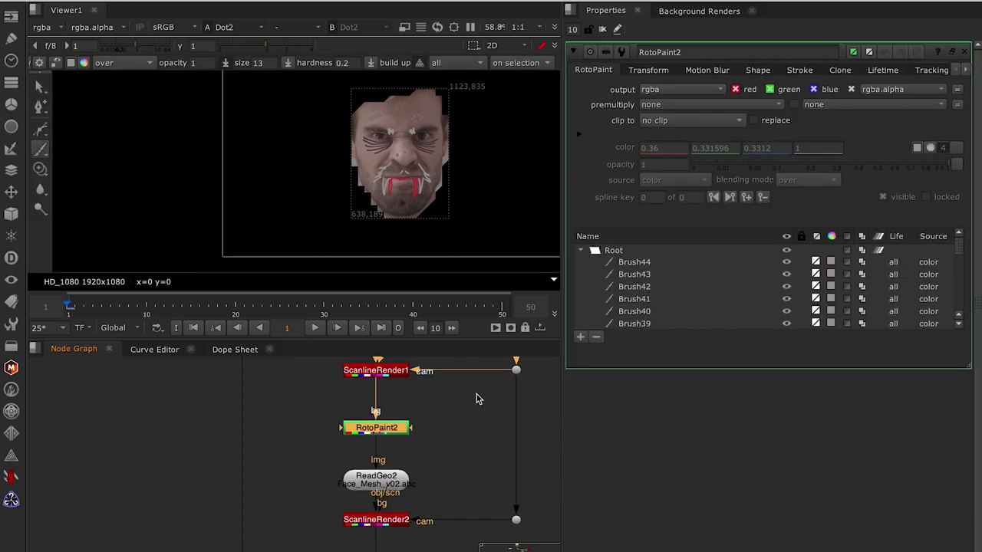
pyautogui.click(691, 104)
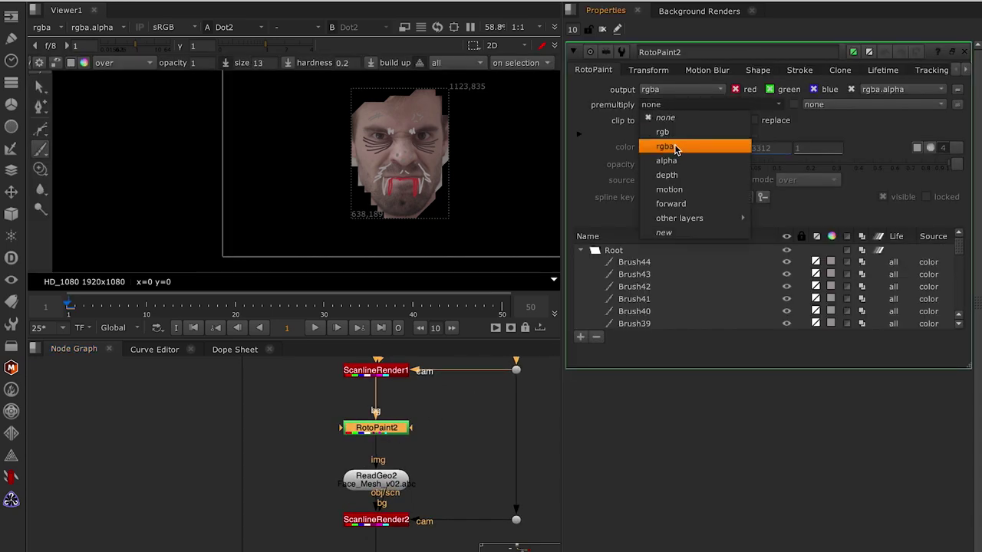
pyautogui.click(667, 145)
# Step: View the Merge1 composite with the premultiplied paint, centre the face in the viewer and close RotoPaint2's properties
pyautogui.moveTo(339, 547); pyautogui.dragTo(388, 442)
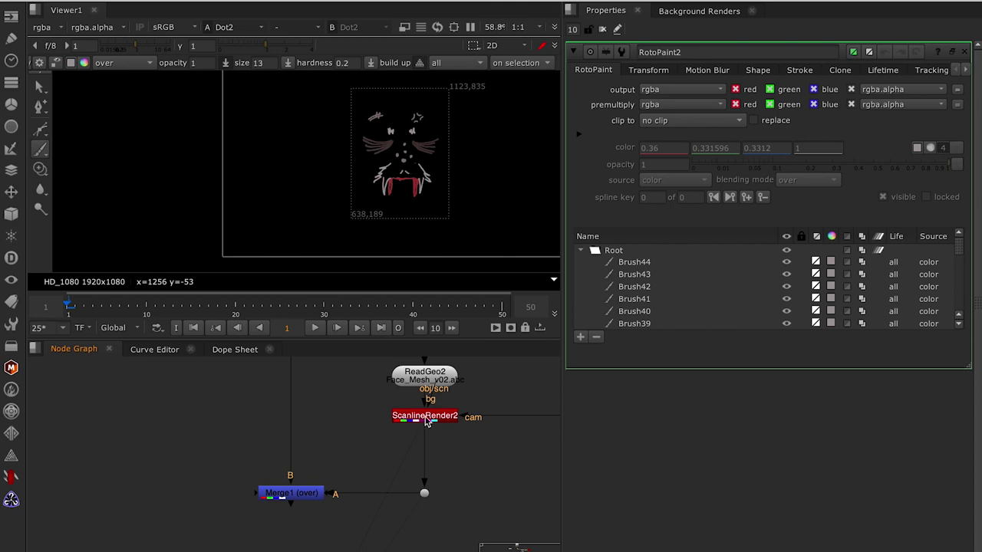
pyautogui.click(295, 494)
pyautogui.press('1')
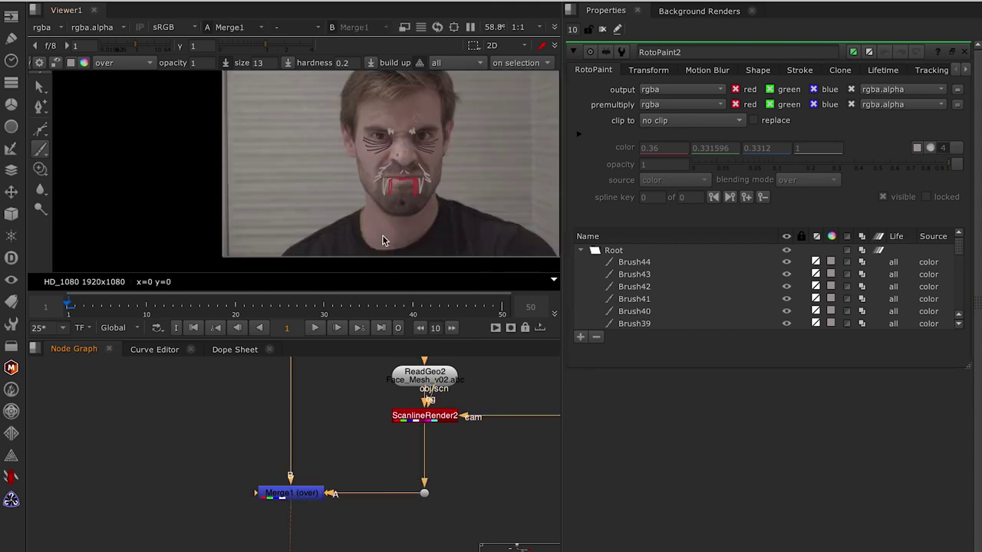
pyautogui.moveTo(443, 240); pyautogui.dragTo(399, 271)
pyautogui.moveTo(410, 359)
pyautogui.mouseDown()
pyautogui.moveTo(358, 422)
pyautogui.moveTo(384, 451)
pyautogui.moveTo(375, 424)
pyautogui.moveTo(353, 524)
pyautogui.mouseUp()
pyautogui.scroll(-3, 354, 421)
pyautogui.click(603, 29)
# Step: Review the finished node tree from Project3D1 and Camera1 down through both ScanlineRender nodes to Merge1
pyautogui.moveTo(390, 429); pyautogui.dragTo(413, 387)
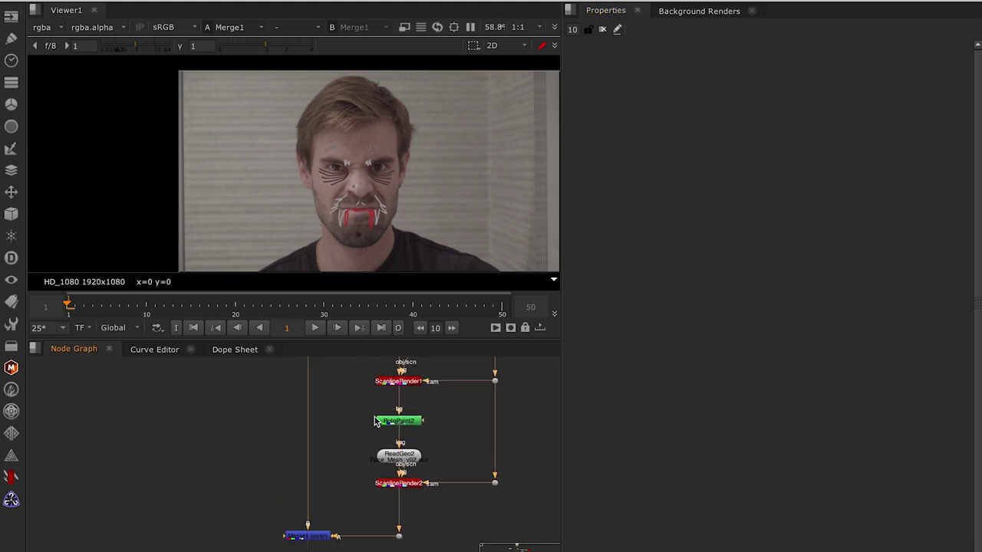
pyautogui.moveTo(305, 442); pyautogui.dragTo(278, 480)
pyautogui.scroll(-3, 293, 442)
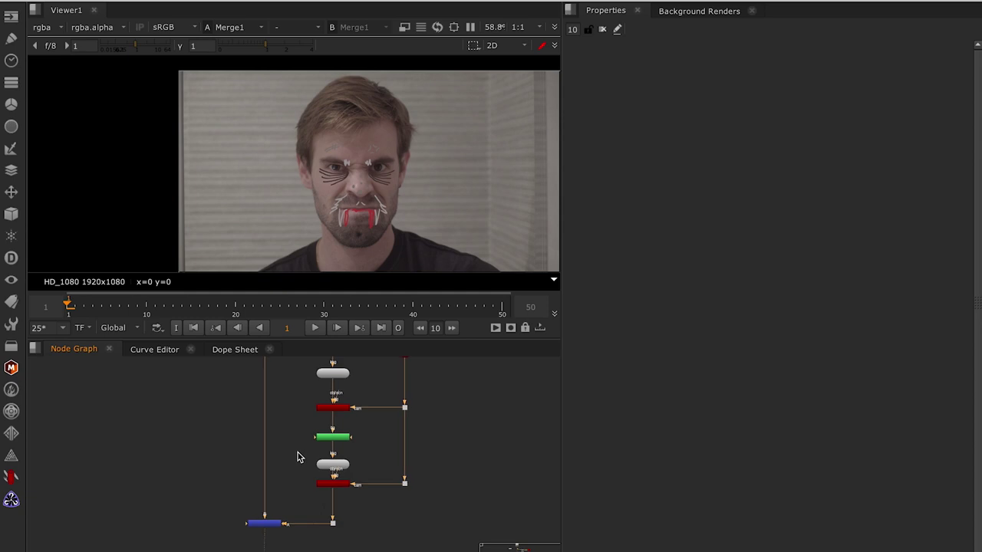
pyautogui.moveTo(303, 418); pyautogui.dragTo(300, 458)
pyautogui.scroll(3, 300, 450)
pyautogui.moveTo(330, 400)
pyautogui.mouseDown()
pyautogui.moveTo(318, 456)
pyautogui.moveTo(341, 403)
pyautogui.mouseUp()
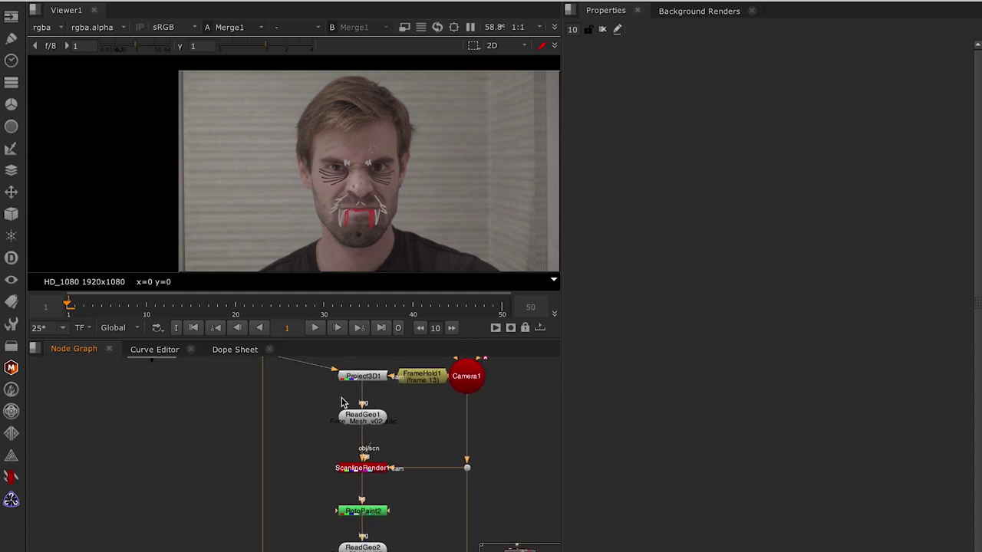
pyautogui.scroll(-3, 342, 402)
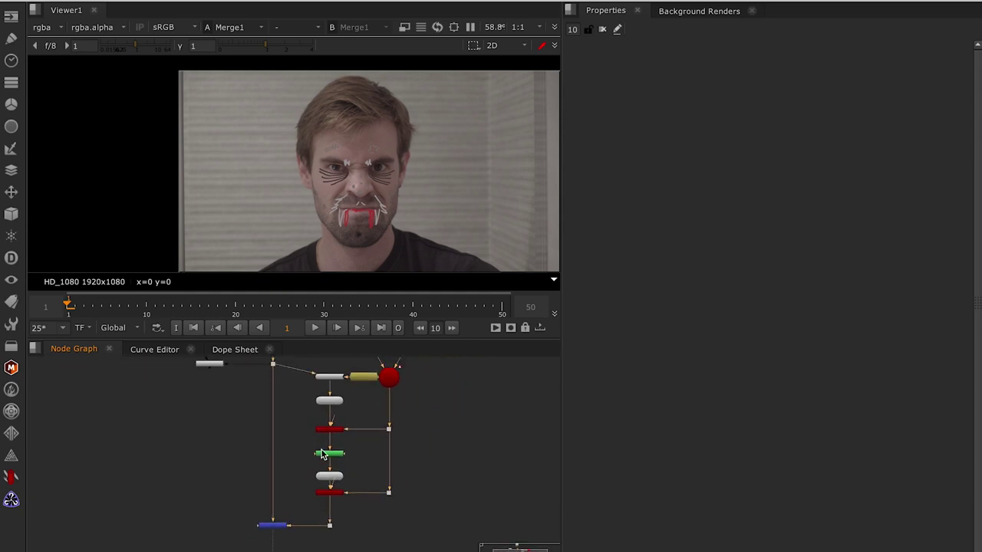
pyautogui.scroll(4, 319, 423)
pyautogui.moveTo(345, 427); pyautogui.dragTo(343, 389)
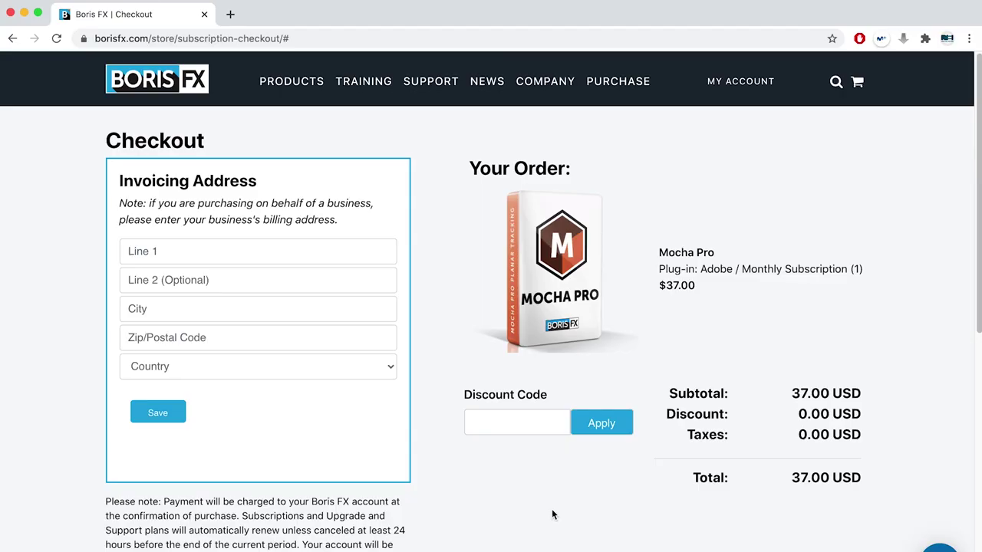
# Step: Switch to the Boris FX checkout page in the browser and apply the discount code to the Mocha Pro order
pyautogui.click(537, 425)
pyautogui.click(532, 454)
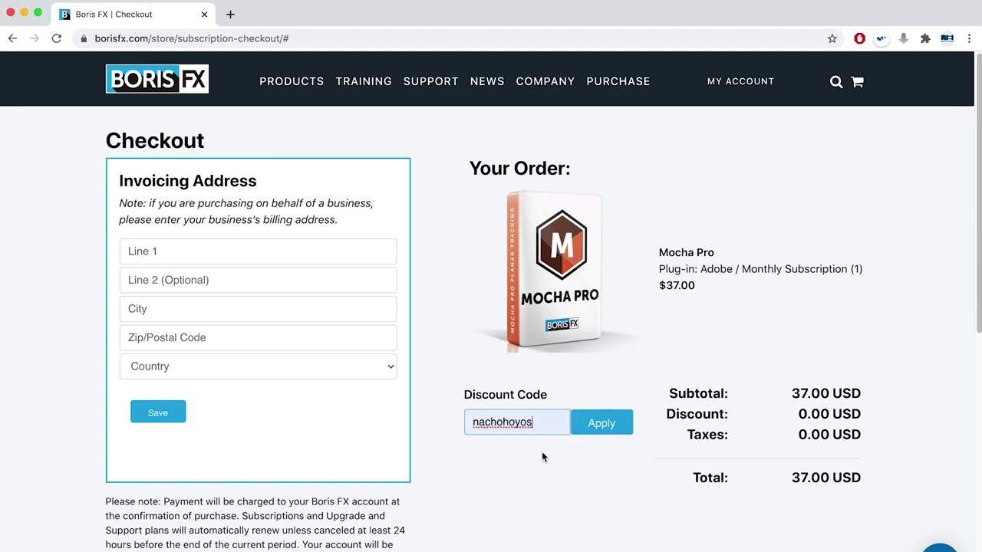
pyautogui.click(592, 427)
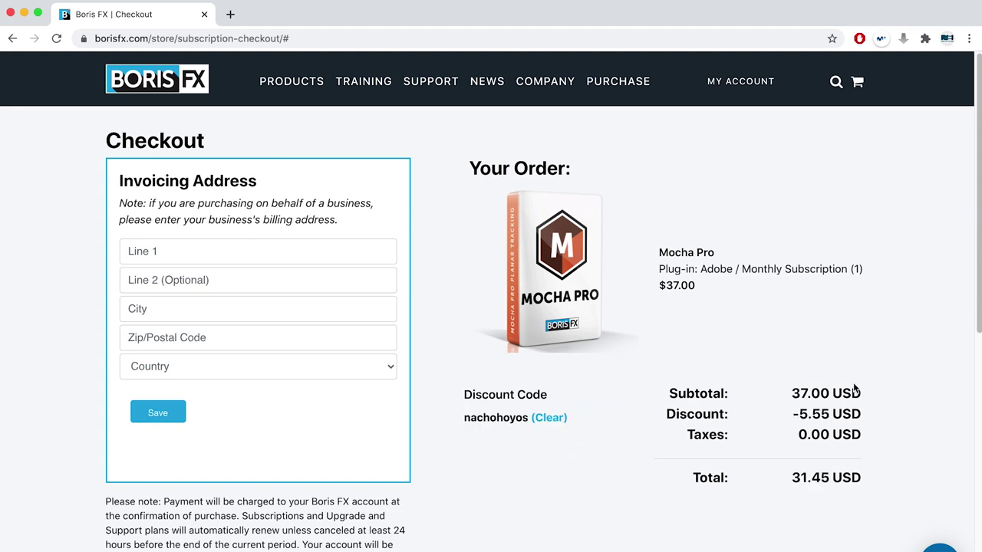